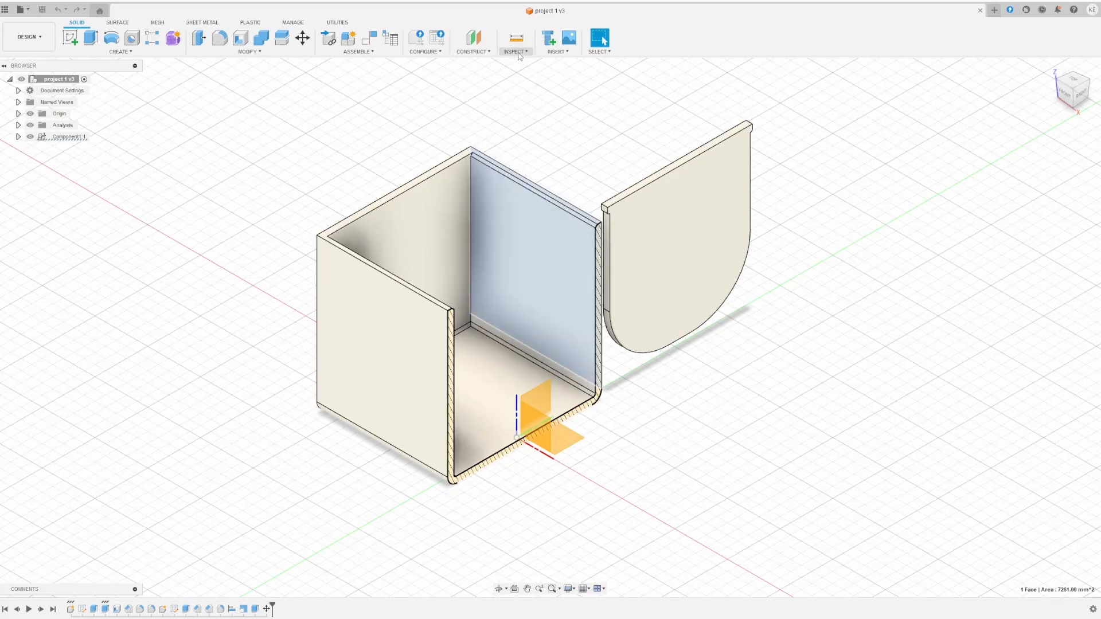
# - Turn off the section analysis from the Inspect menu so the whole box shows beside the lid
pyautogui.click(516, 52)
pyautogui.click(518, 52)
pyautogui.click(519, 52)
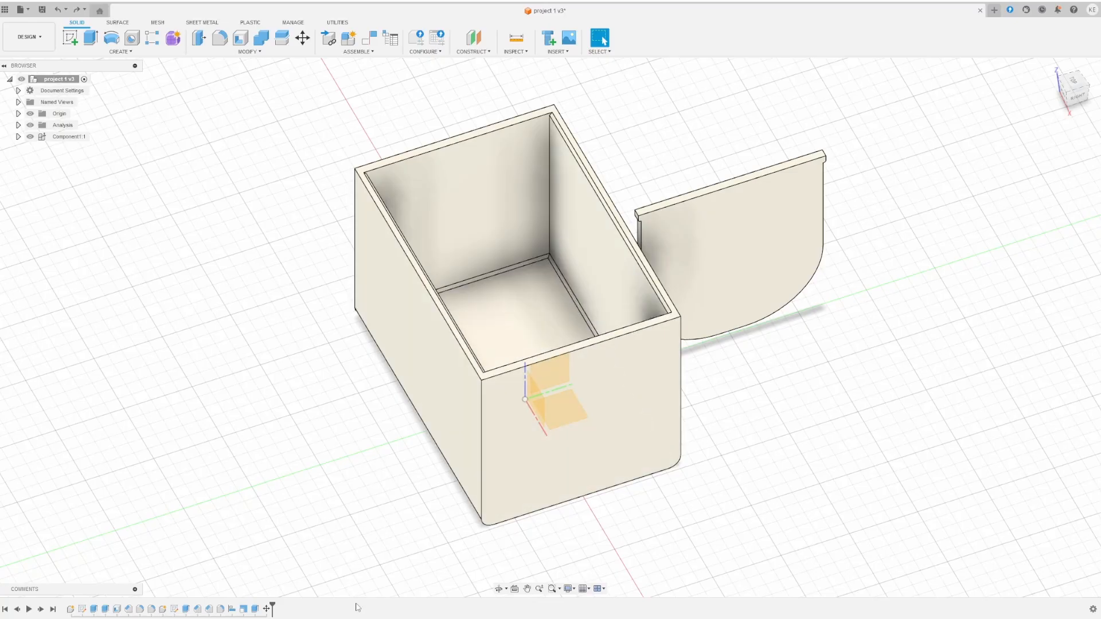
# - Edit the lid's Move feature to shift it -75 mm along Y, then view from the RIGHT side
pyautogui.doubleClick(268, 609)
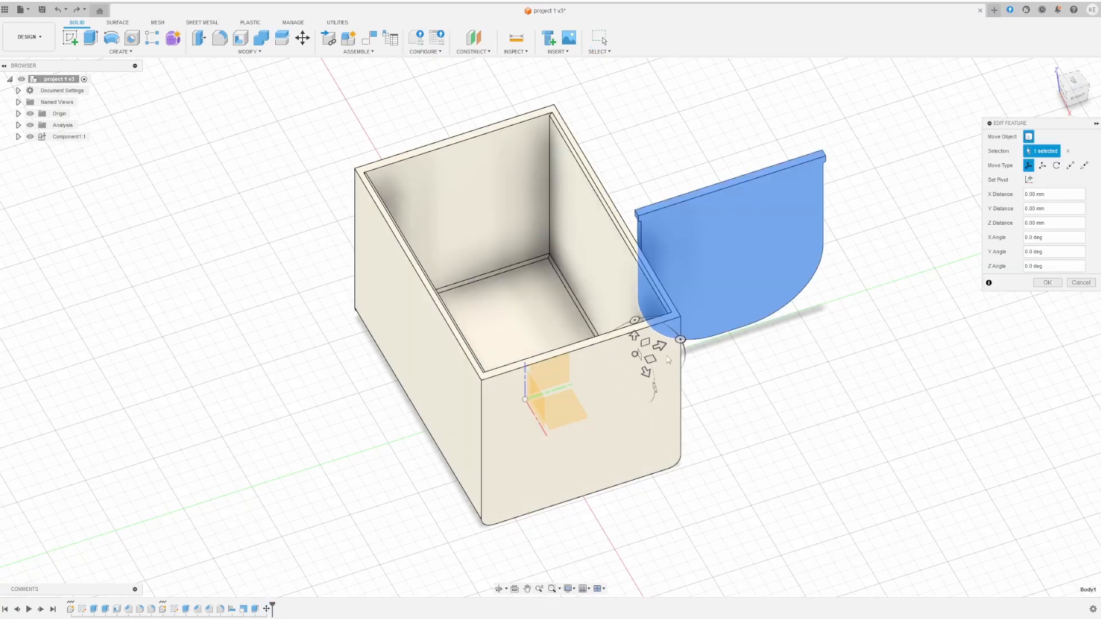
pyautogui.moveTo(659, 346); pyautogui.dragTo(455, 401)
pyautogui.scroll(-3, 645, 239)
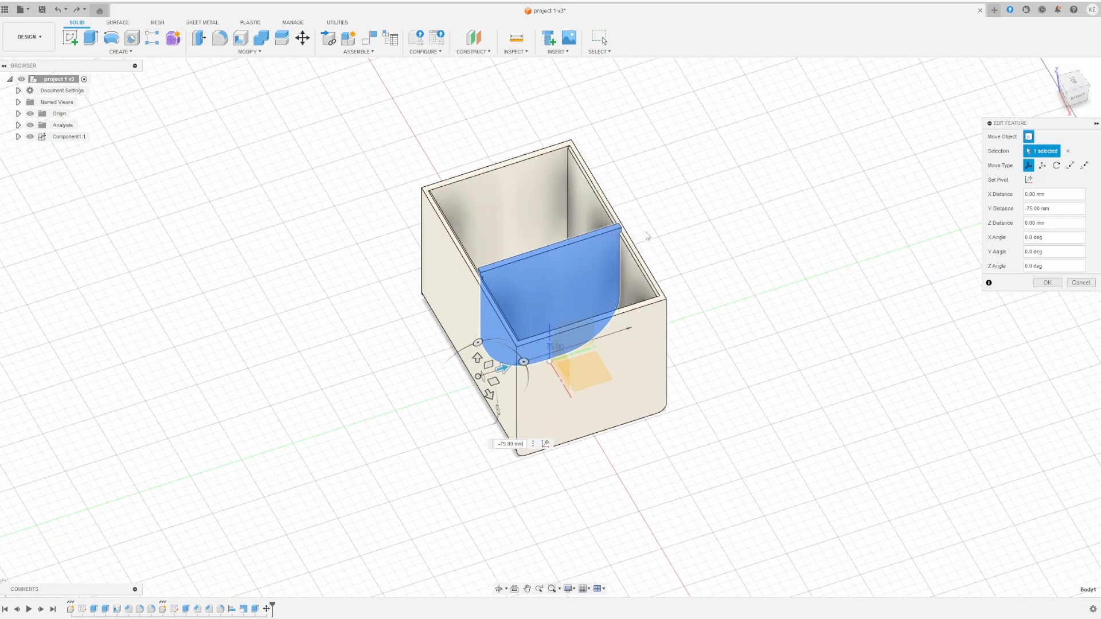
pyautogui.scroll(7, 660, 261)
pyautogui.keyDown('shift'); pyautogui.moveTo(625, 327); pyautogui.dragTo(619, 293, button='middle'); pyautogui.keyUp('shift')
pyautogui.click(1070, 93)
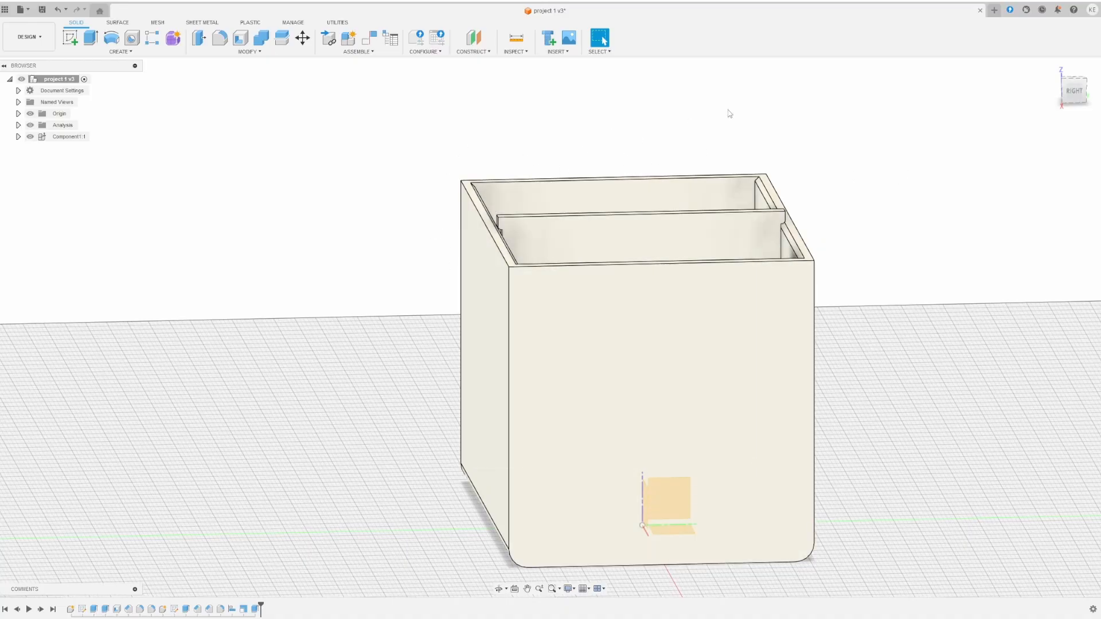
# - Create a construction plane offset 73 mm from the XY plane, hiding the box body while picking it
pyautogui.click(483, 52)
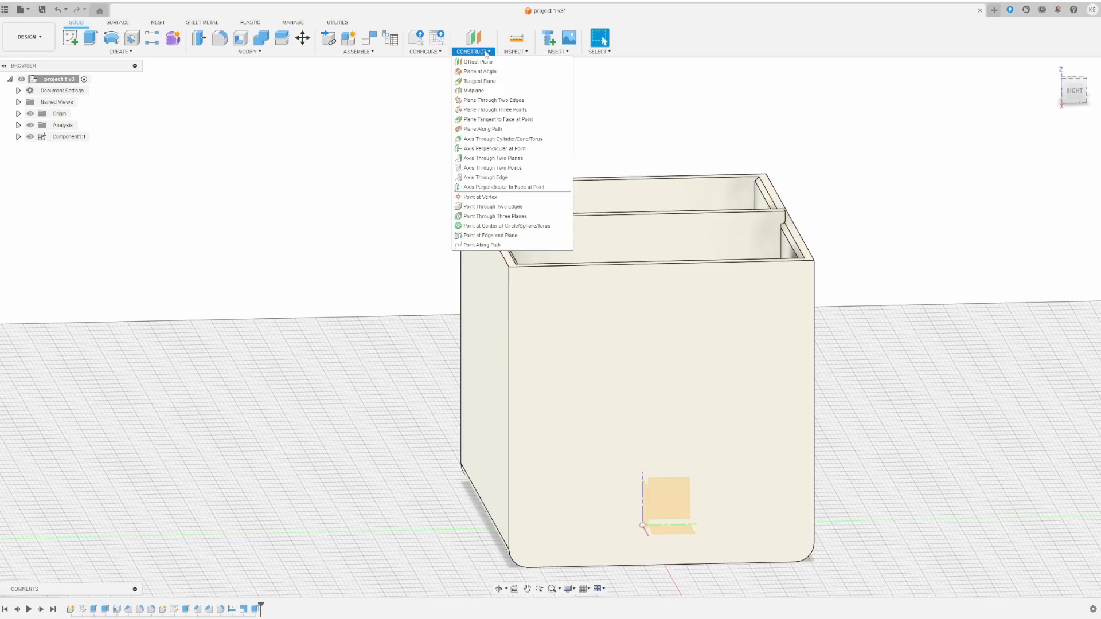
pyautogui.click(487, 62)
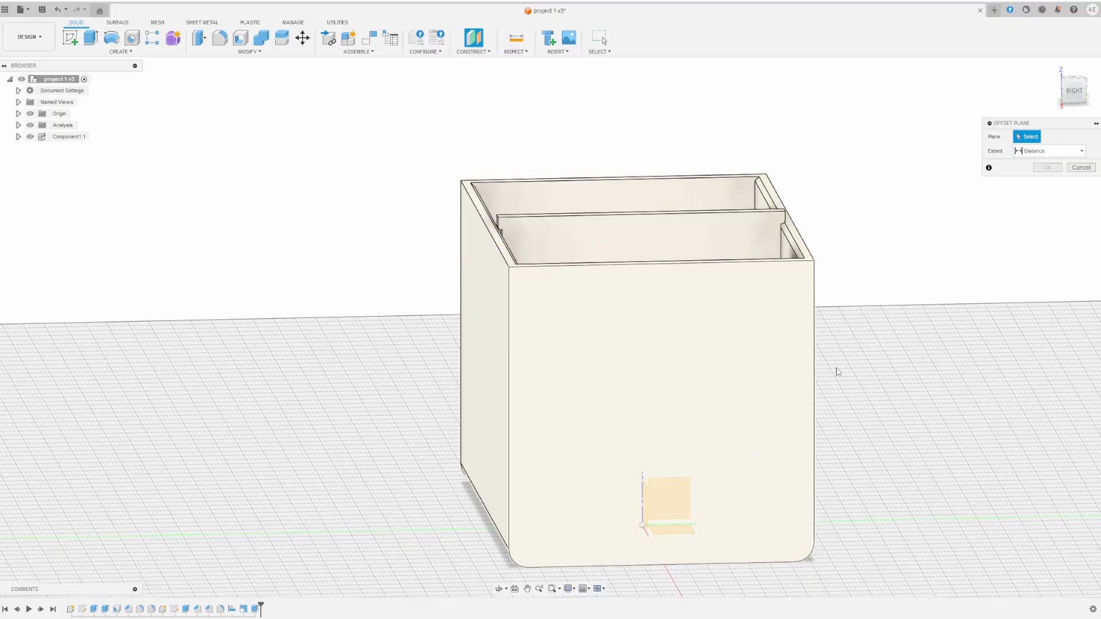
pyautogui.click(18, 125)
pyautogui.click(18, 125)
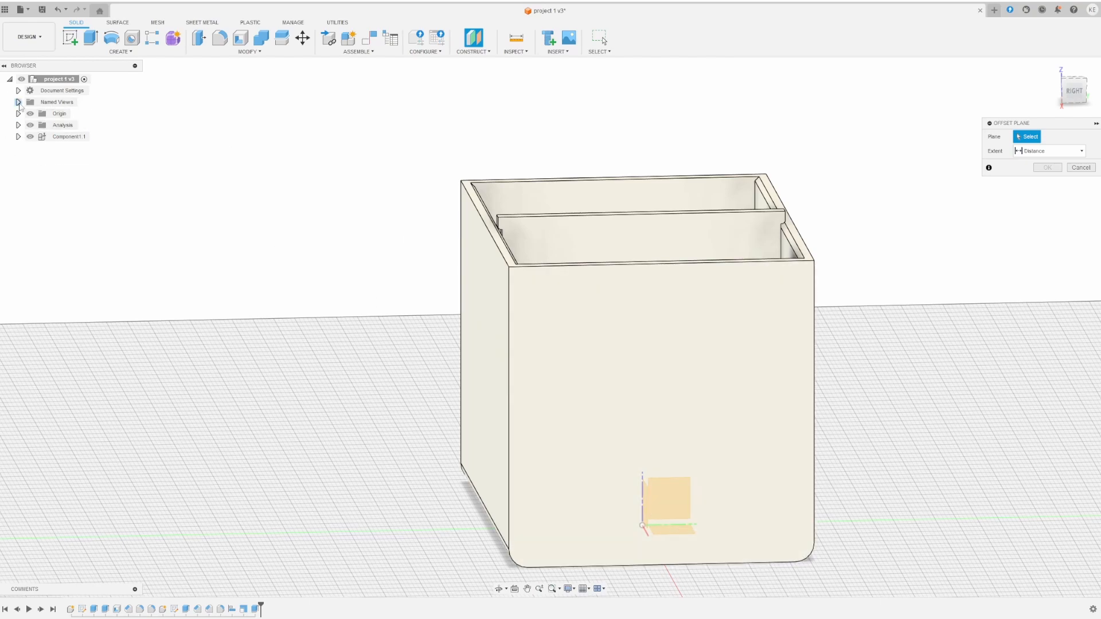
pyautogui.click(18, 137)
pyautogui.click(27, 148)
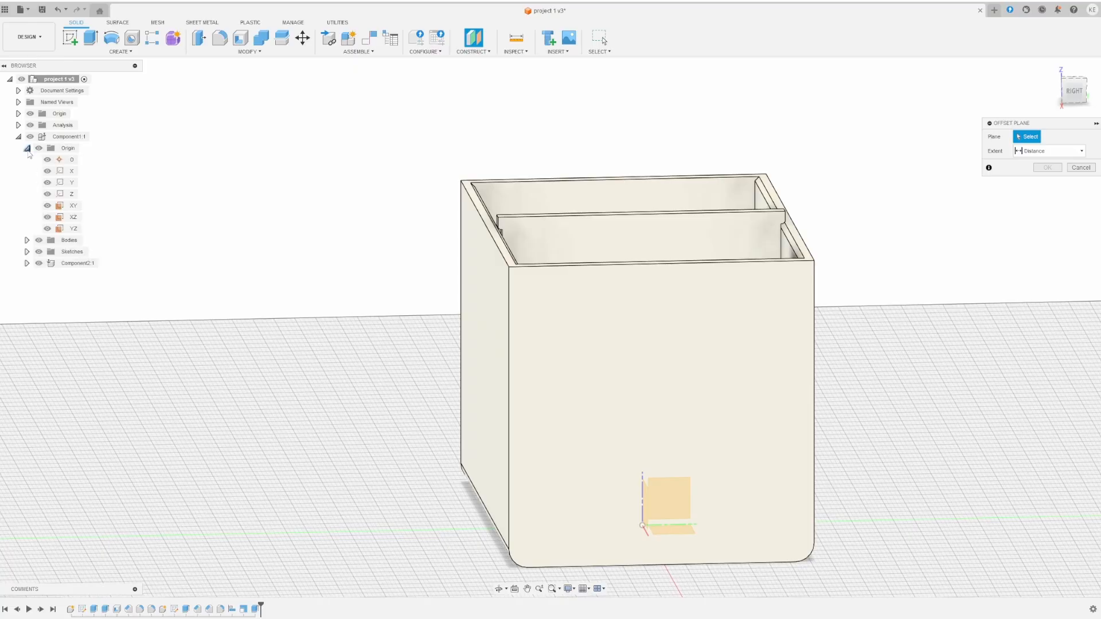
pyautogui.click(27, 148)
pyautogui.click(38, 161)
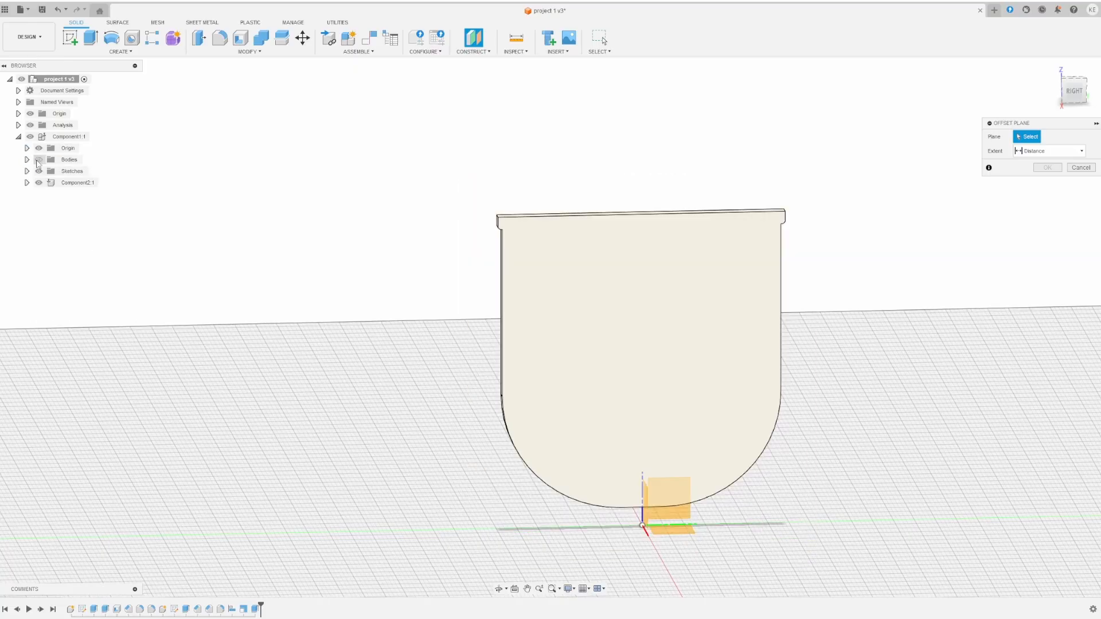
pyautogui.click(682, 535)
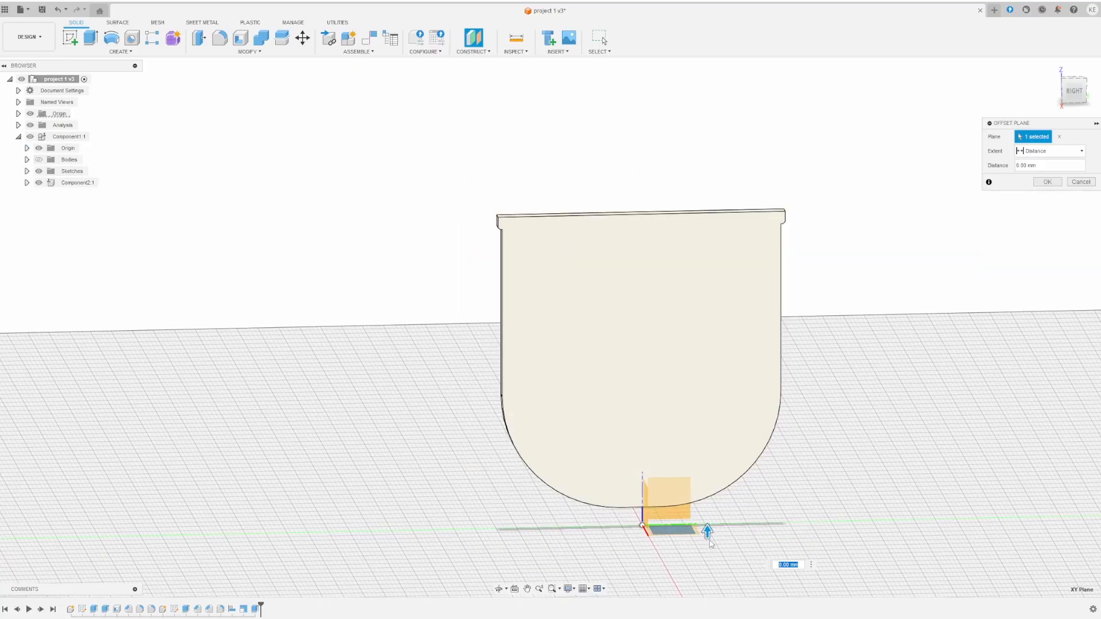
pyautogui.write('73')
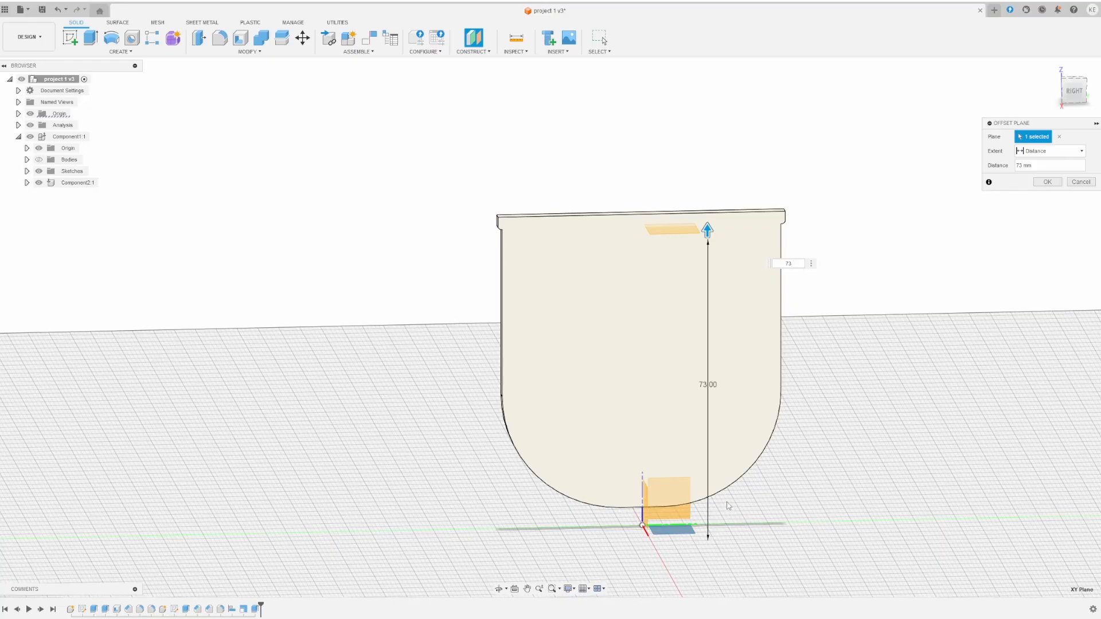
pyautogui.press('Return')
pyautogui.click(38, 171)
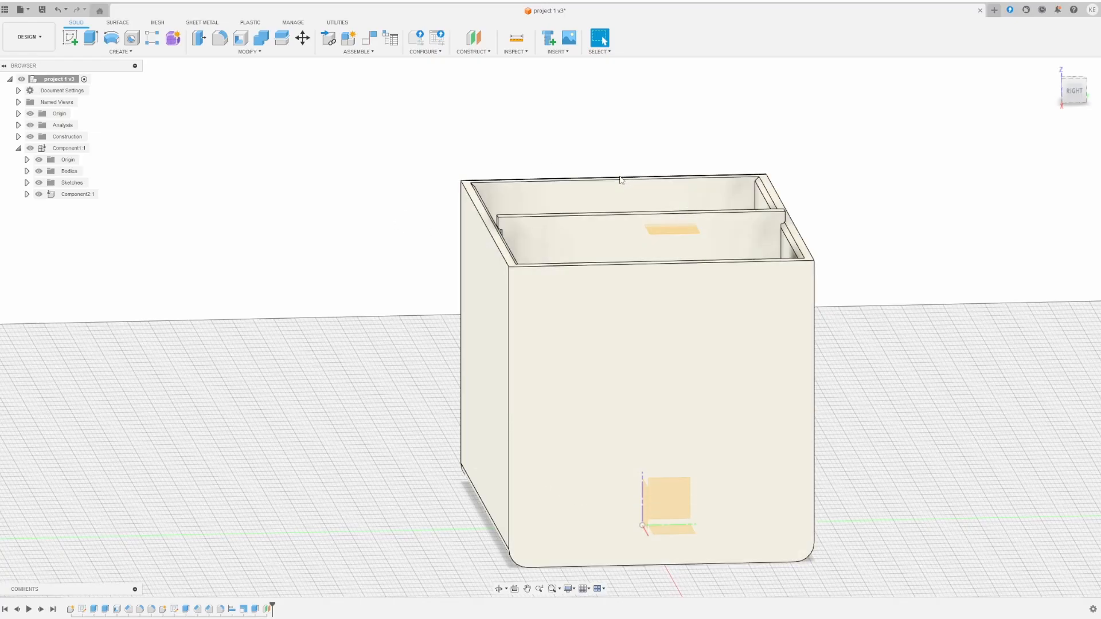
# - Extrude the box's top rim face upward by 17 mm, joined to the walls
pyautogui.click(552, 317)
pyautogui.click(473, 249)
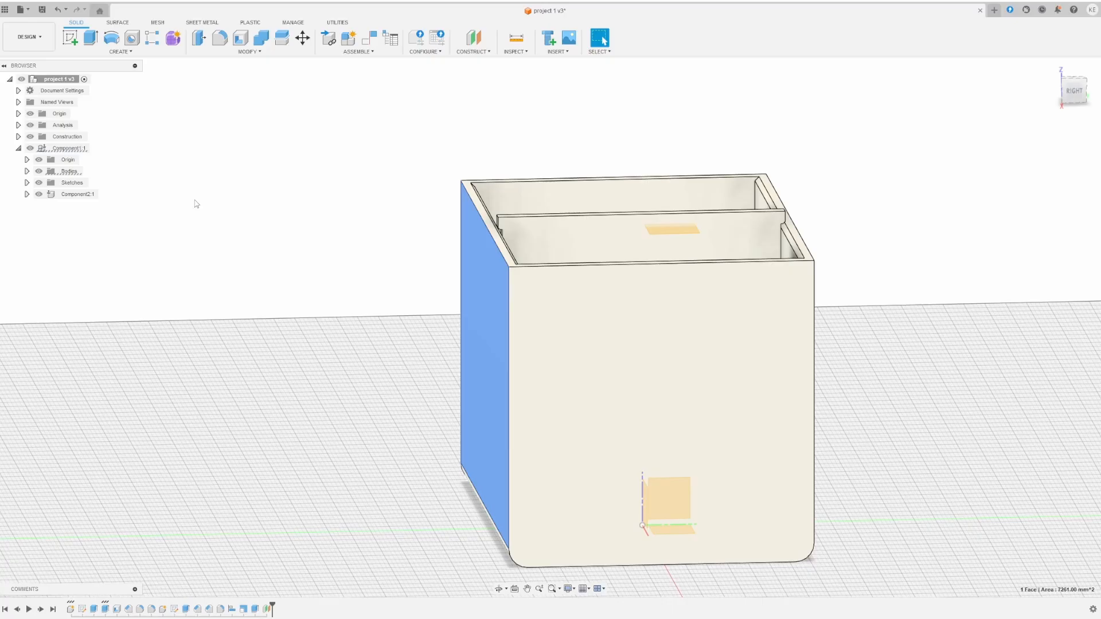
pyautogui.click(69, 171)
pyautogui.click(27, 171)
pyautogui.click(76, 182)
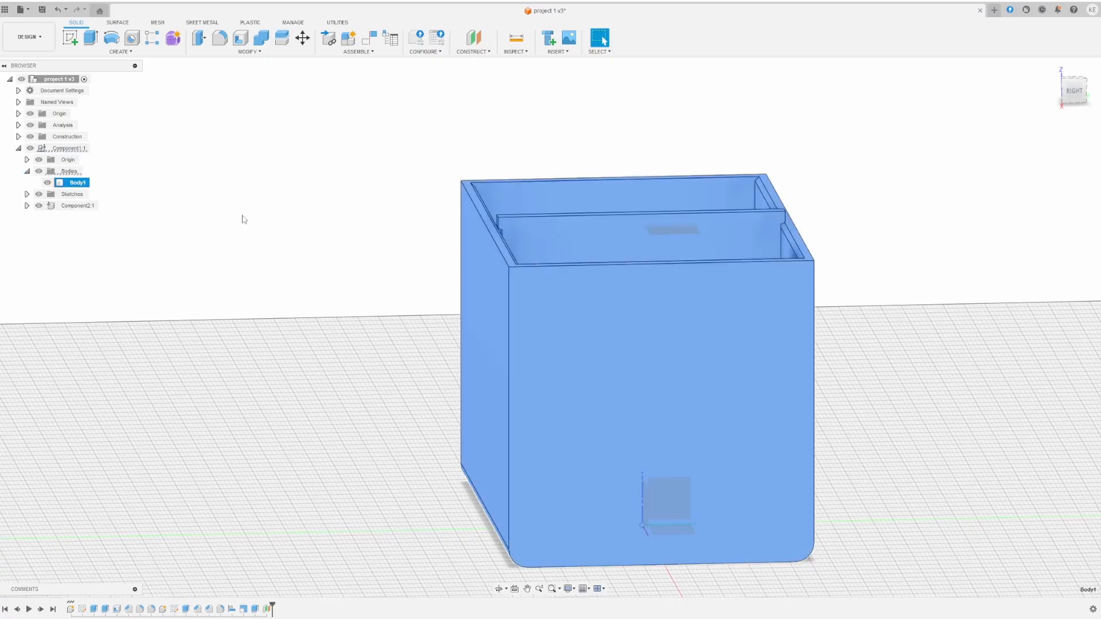
pyautogui.click(795, 238)
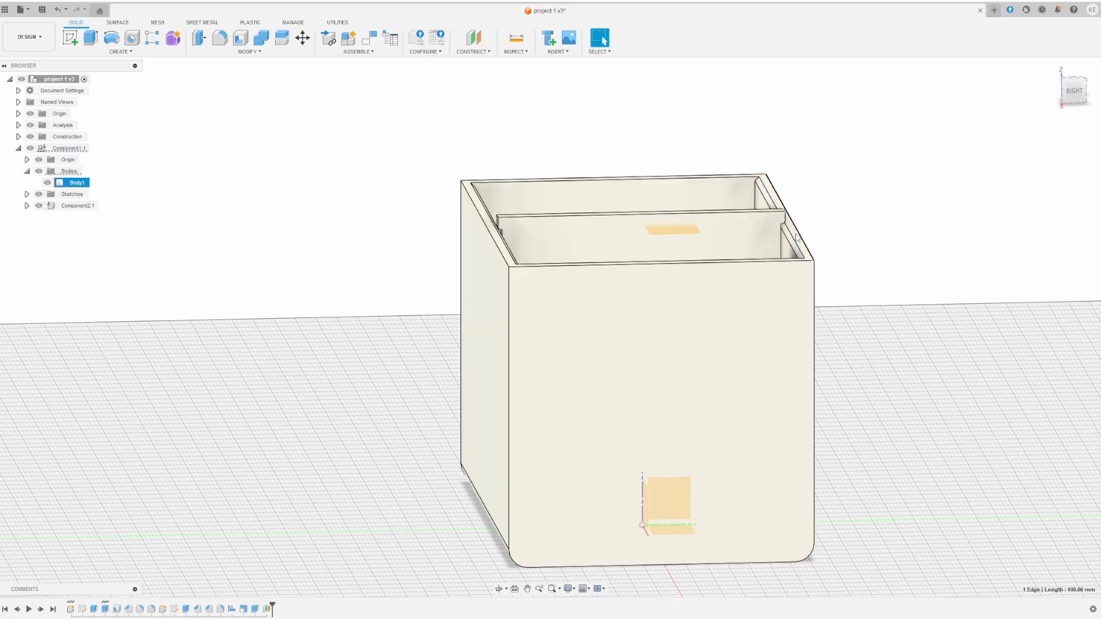
pyautogui.keyDown('shift'); pyautogui.moveTo(869, 184); pyautogui.dragTo(860, 209, button='middle'); pyautogui.keyUp('shift')
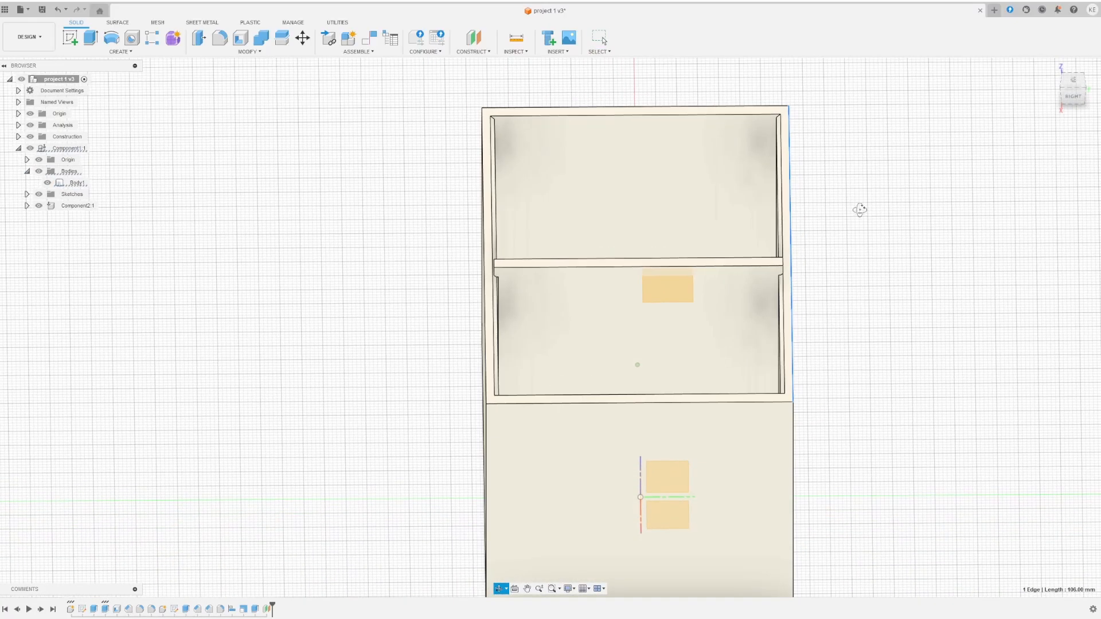
pyautogui.click(486, 115)
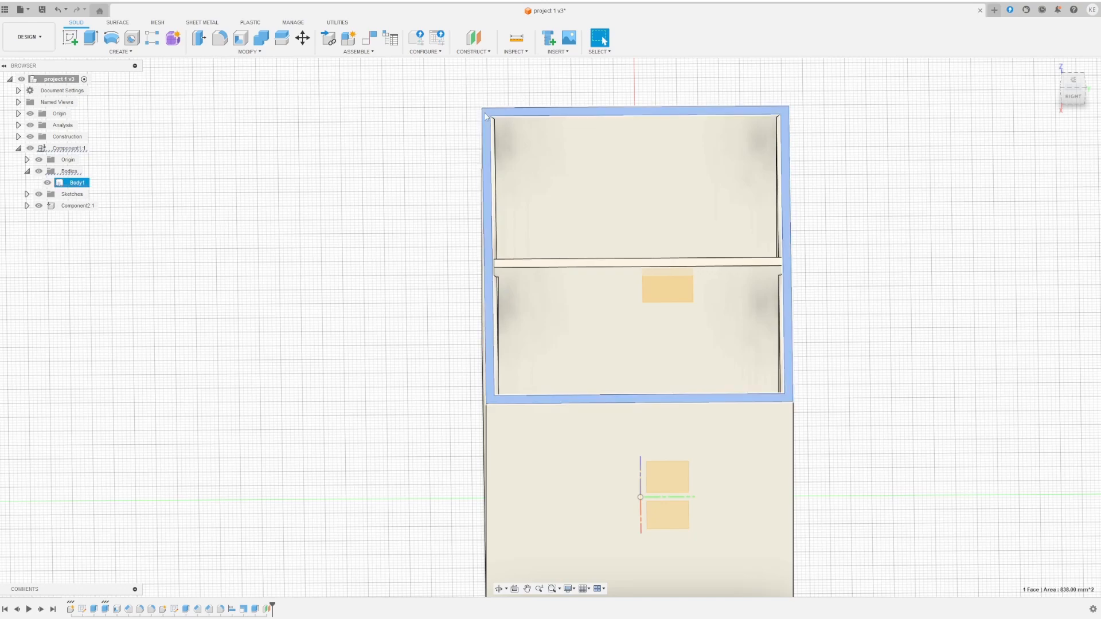
pyautogui.click(91, 39)
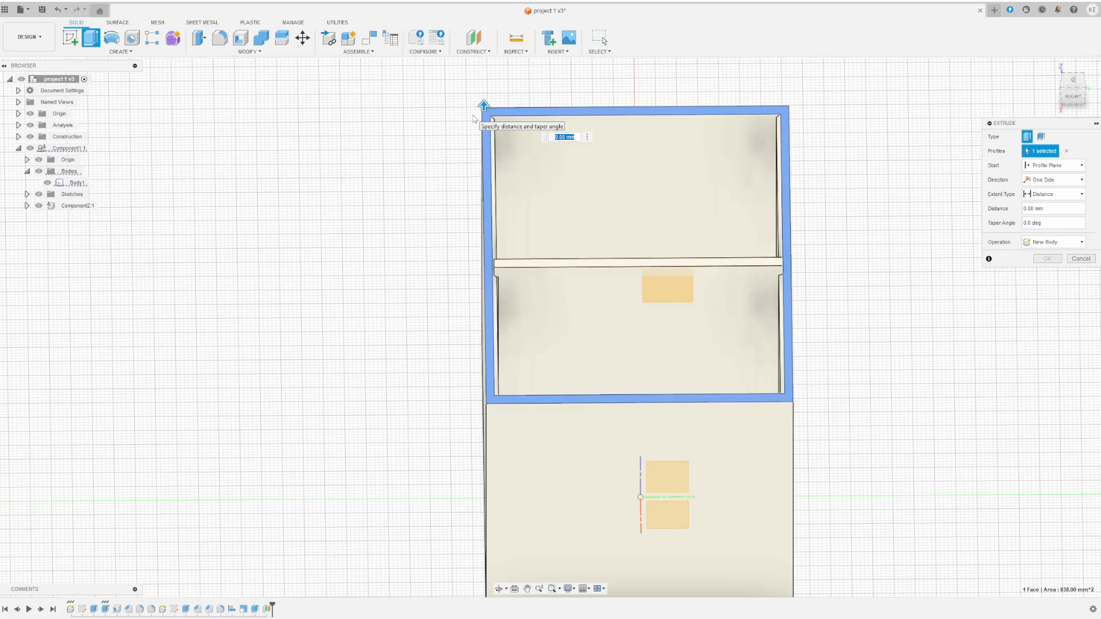
pyautogui.press('Return')
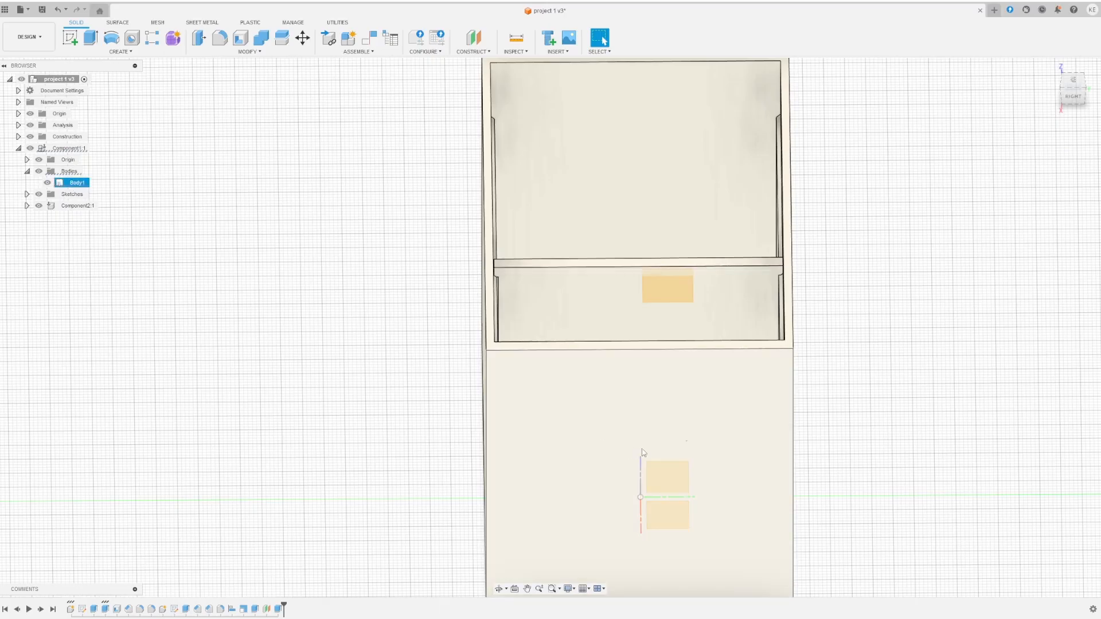
pyautogui.moveTo(692, 476); pyautogui.dragTo(664, 455, button='middle')
pyautogui.scroll(3, 521, 184)
pyautogui.scroll(5, 521, 184)
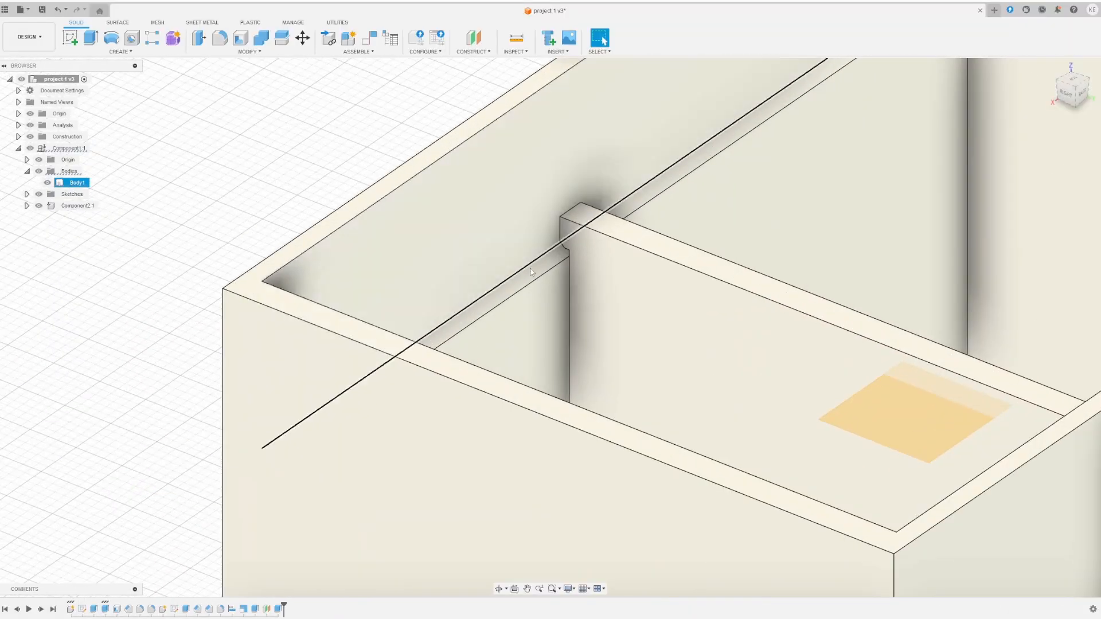
pyautogui.keyDown('shift'); pyautogui.moveTo(576, 212); pyautogui.dragTo(673, 222, button='middle'); pyautogui.keyUp('shift')
pyautogui.keyDown('shift'); pyautogui.moveTo(988, 236); pyautogui.dragTo(949, 234, button='middle'); pyautogui.keyUp('shift')
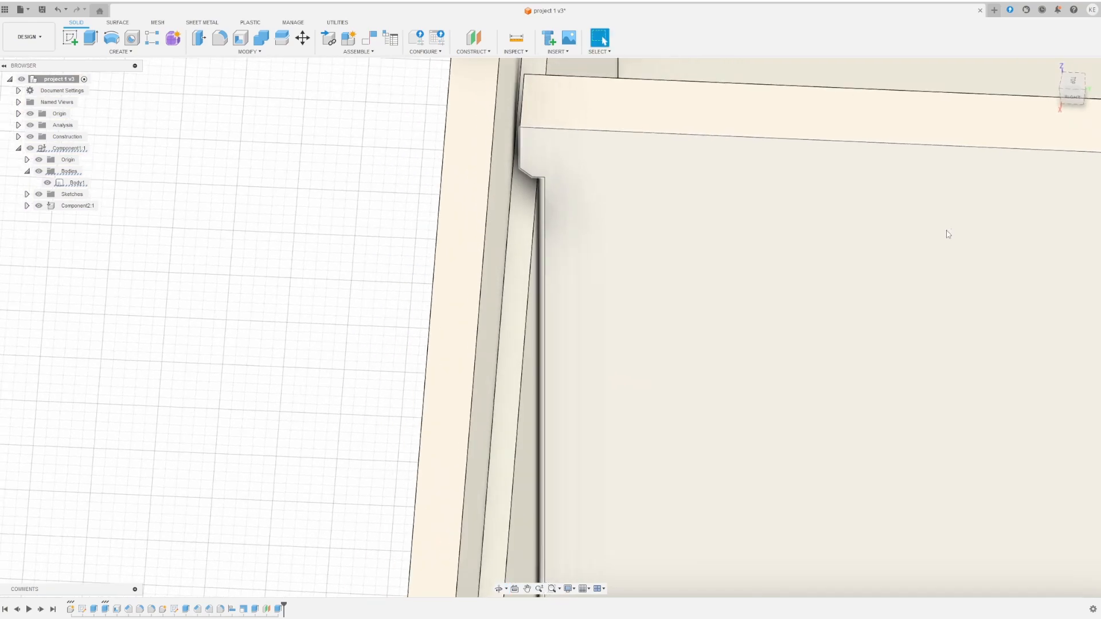
pyautogui.moveTo(1032, 230); pyautogui.dragTo(251, 201, button='middle')
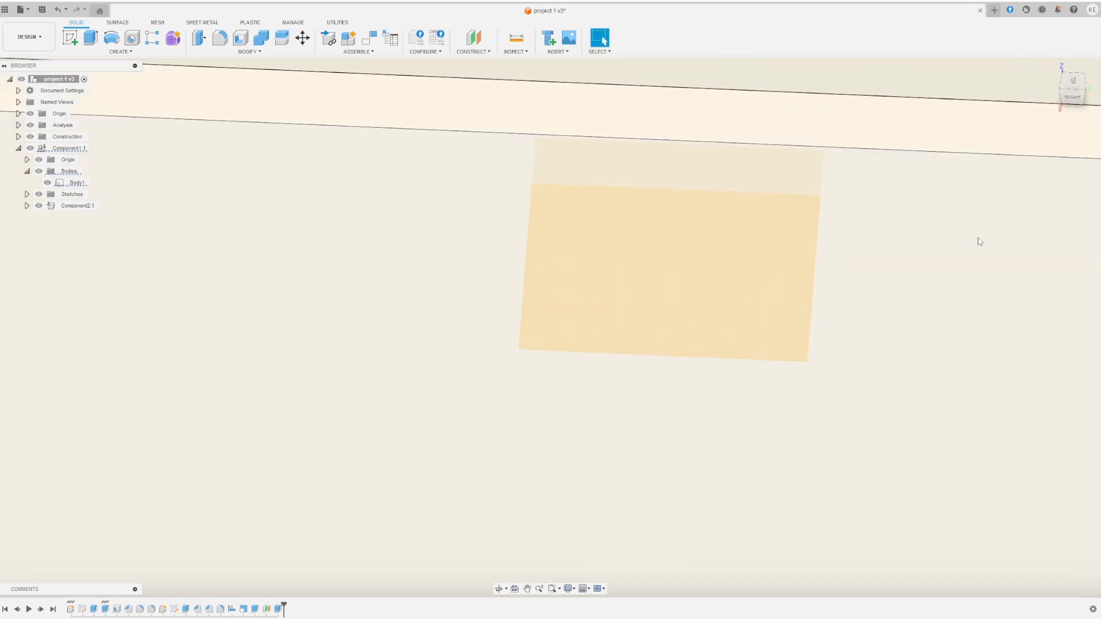
pyautogui.moveTo(980, 241); pyautogui.dragTo(407, 207, button='middle')
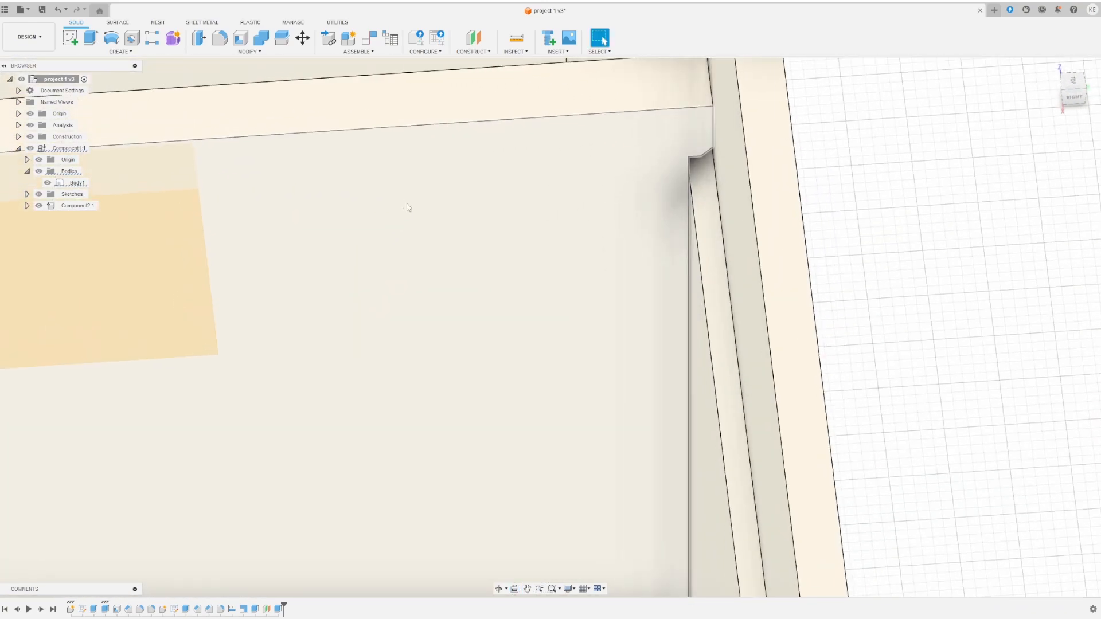
pyautogui.scroll(3, 473, 246)
pyautogui.scroll(-5, 472, 249)
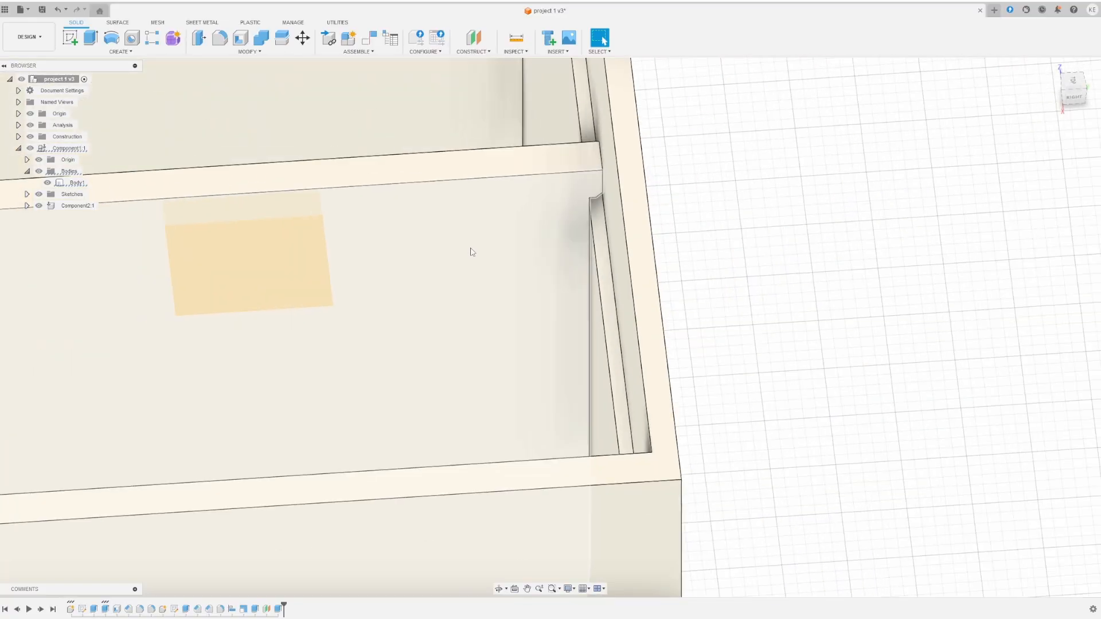
pyautogui.scroll(-2, 472, 253)
pyautogui.keyDown('shift'); pyautogui.moveTo(467, 342); pyautogui.dragTo(462, 314, button='middle'); pyautogui.keyUp('shift')
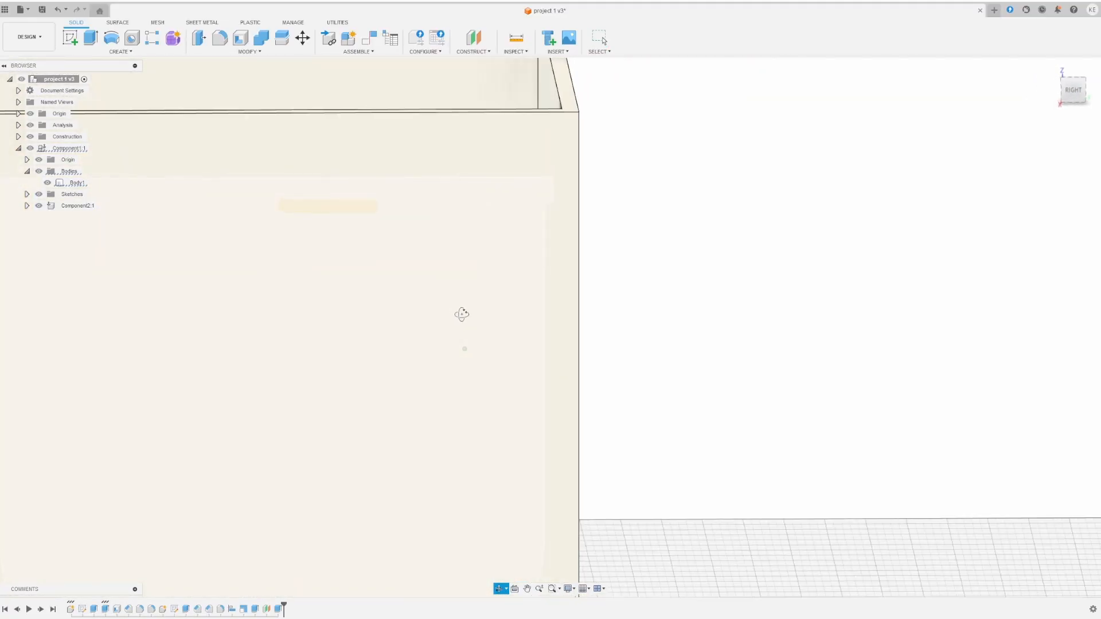
pyautogui.scroll(1, 452, 318)
pyautogui.scroll(-5, 424, 261)
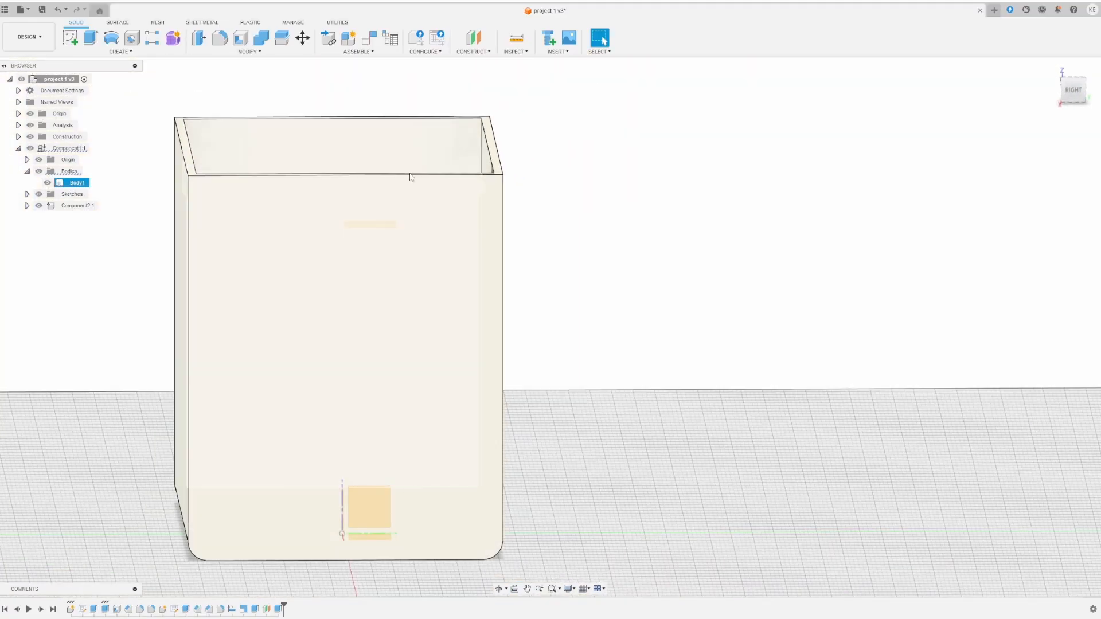
pyautogui.press('Escape')
pyautogui.keyDown('shift'); pyautogui.moveTo(352, 288); pyautogui.dragTo(363, 294, button='middle'); pyautogui.keyUp('shift')
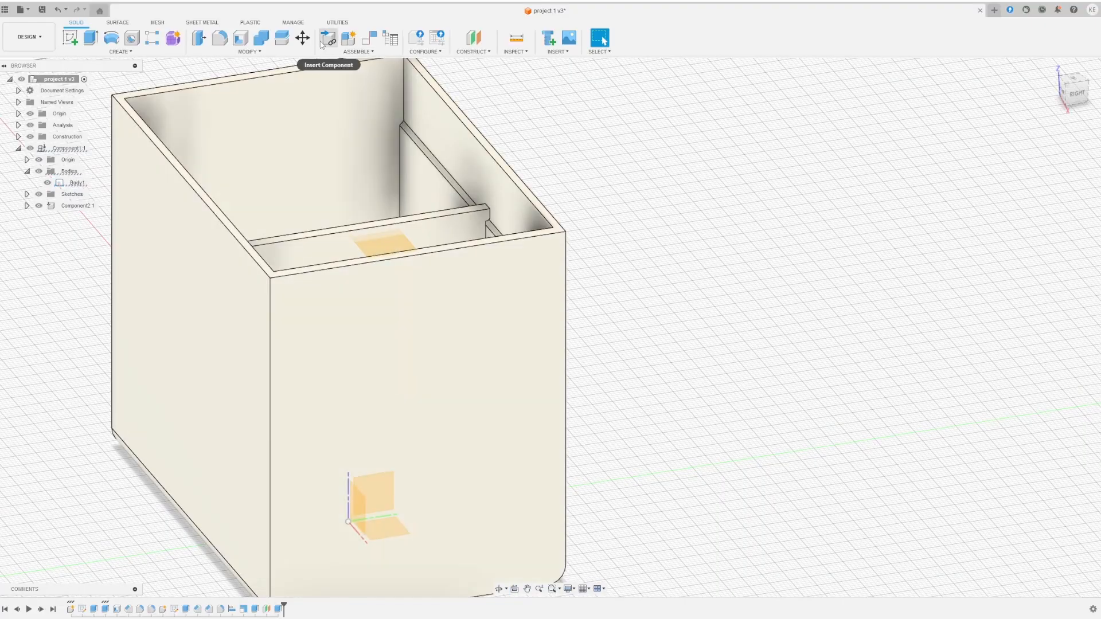
# - Split Body1 with the 73 mm offset plane into Body1 and a top-band Body2
pyautogui.click(233, 52)
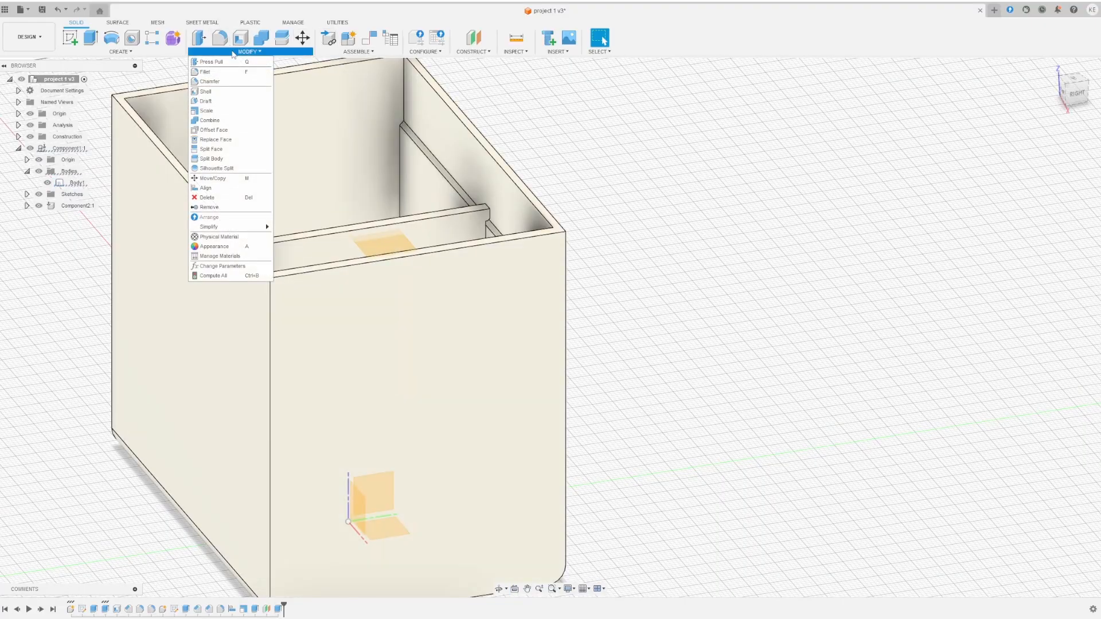
pyautogui.click(229, 160)
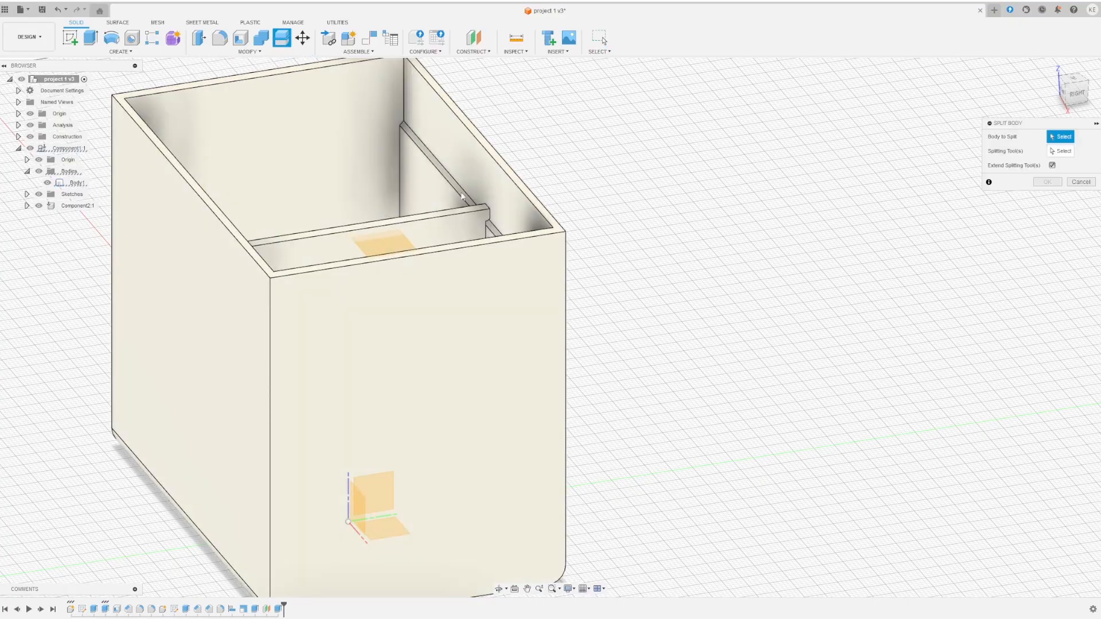
pyautogui.click(332, 130)
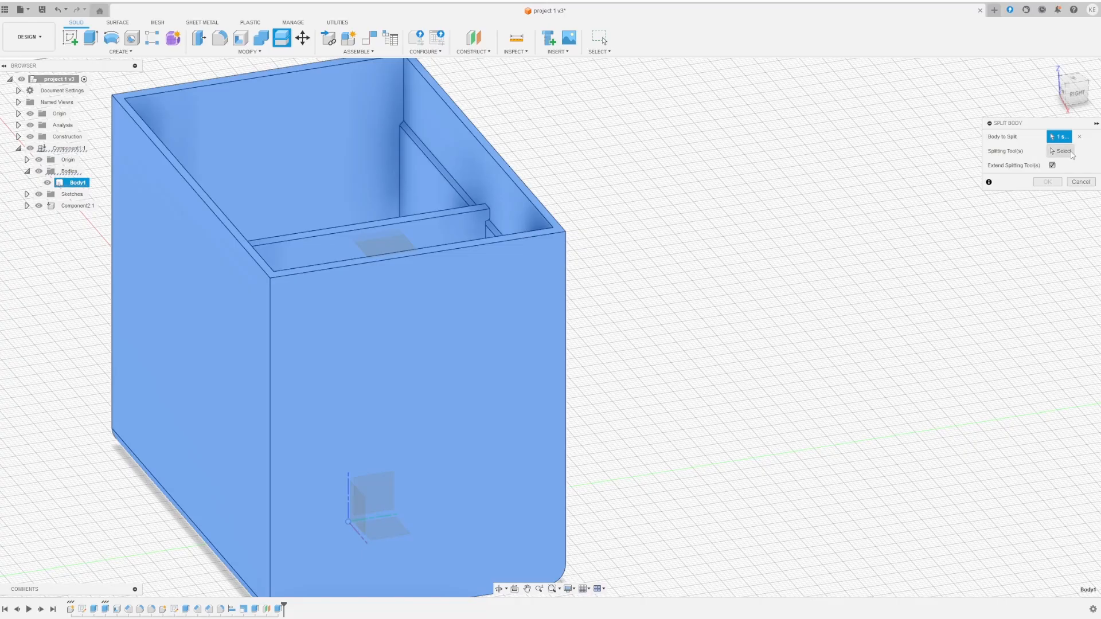
pyautogui.click(383, 245)
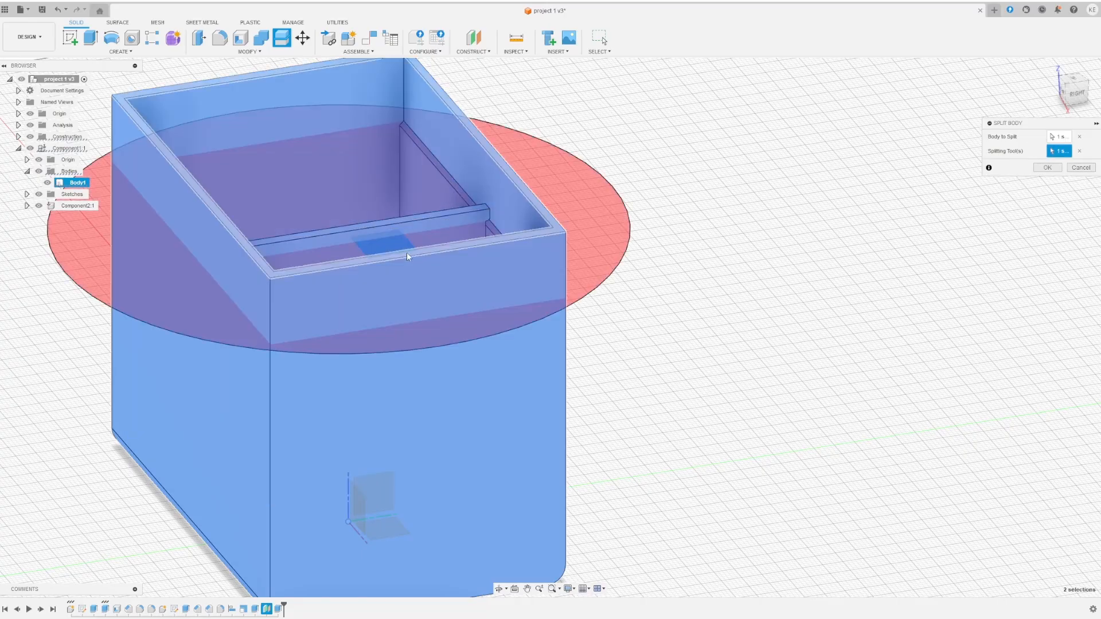
pyautogui.click(1048, 168)
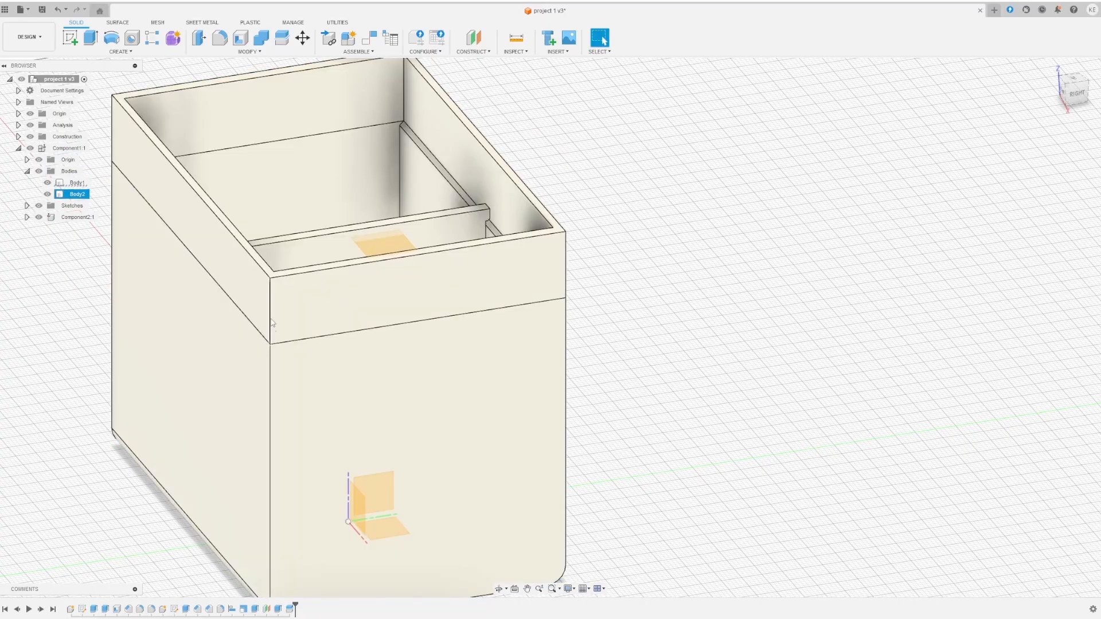
pyautogui.click(346, 300)
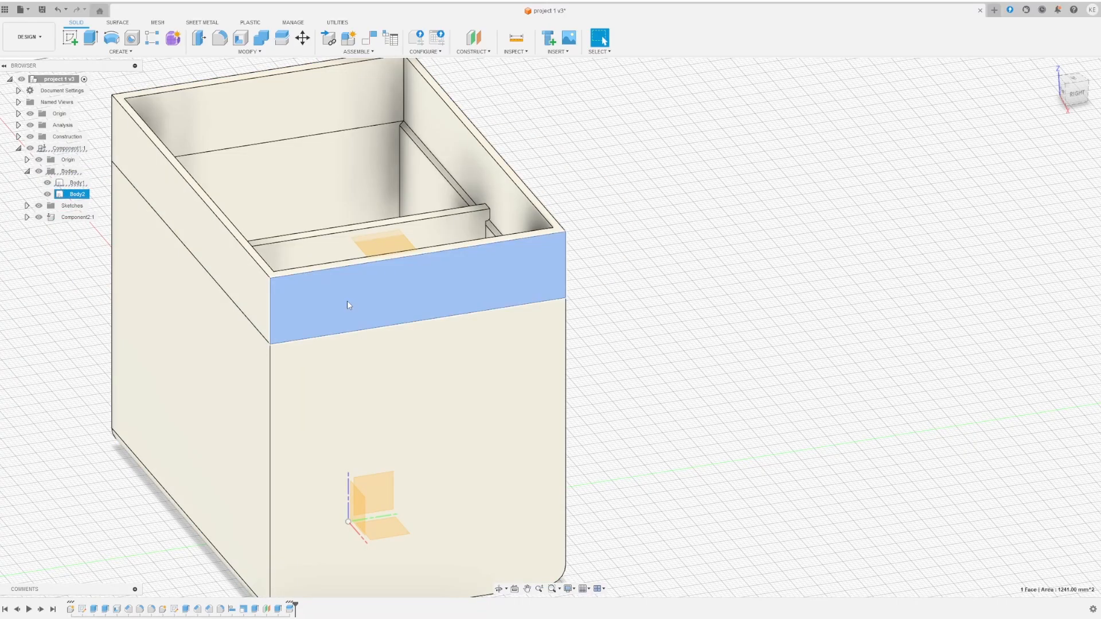
pyautogui.click(305, 39)
pyautogui.moveTo(347, 287)
pyautogui.mouseDown()
pyautogui.moveTo(348, 272)
pyautogui.moveTo(347, 289)
pyautogui.mouseUp()
pyautogui.click(284, 306)
pyautogui.click(283, 306)
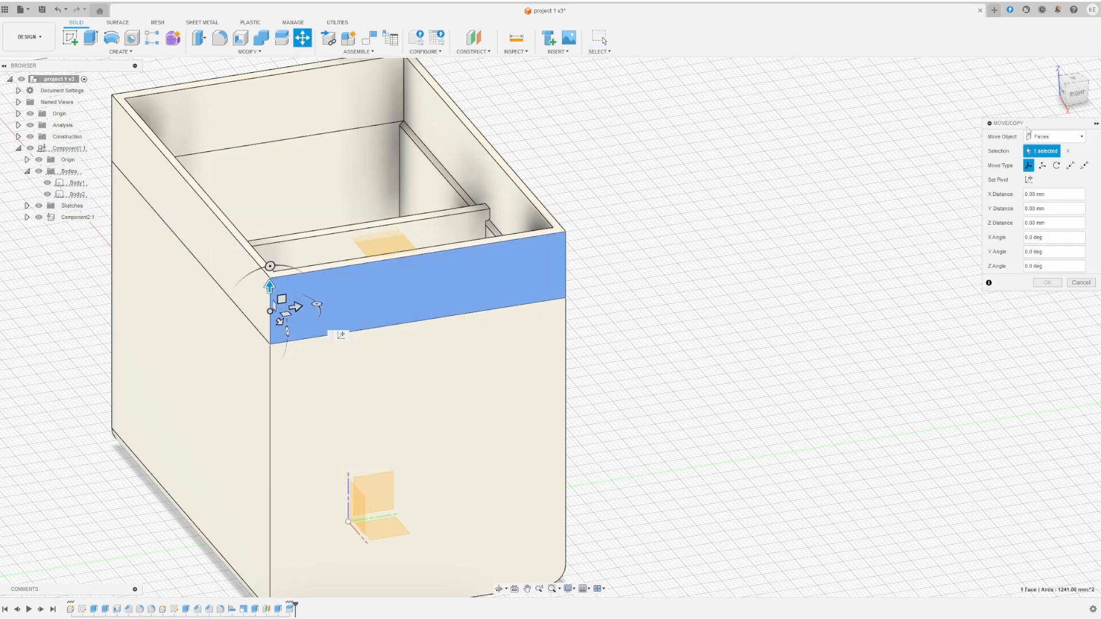
pyautogui.click(1041, 136)
pyautogui.click(1044, 151)
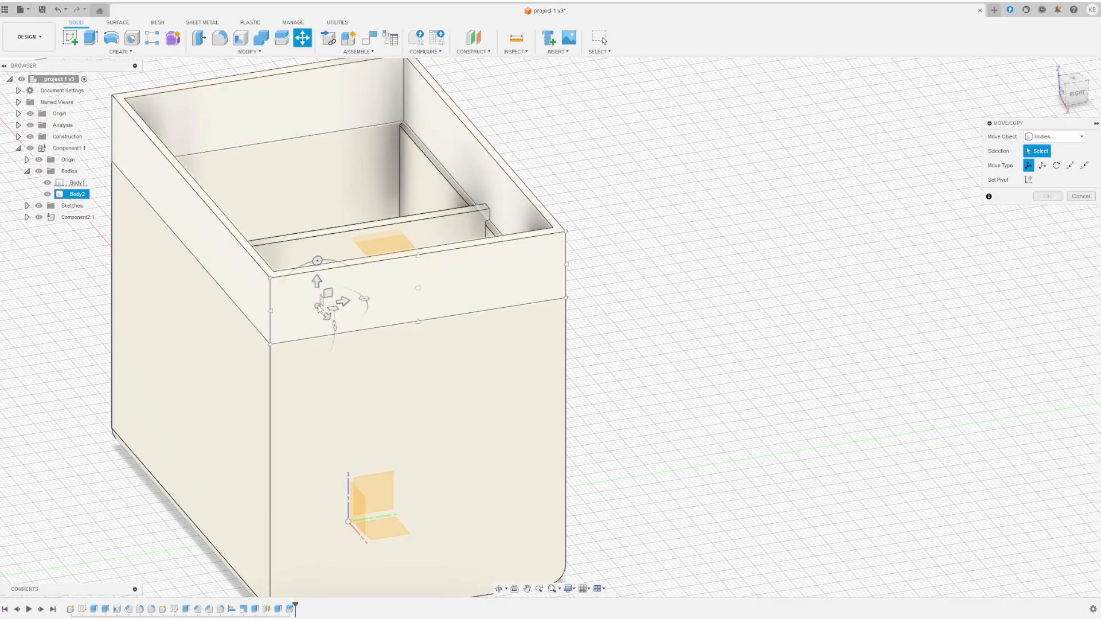
pyautogui.click(342, 284)
pyautogui.moveTo(337, 269)
pyautogui.mouseDown()
pyautogui.moveTo(335, 205)
pyautogui.moveTo(338, 268)
pyautogui.mouseUp()
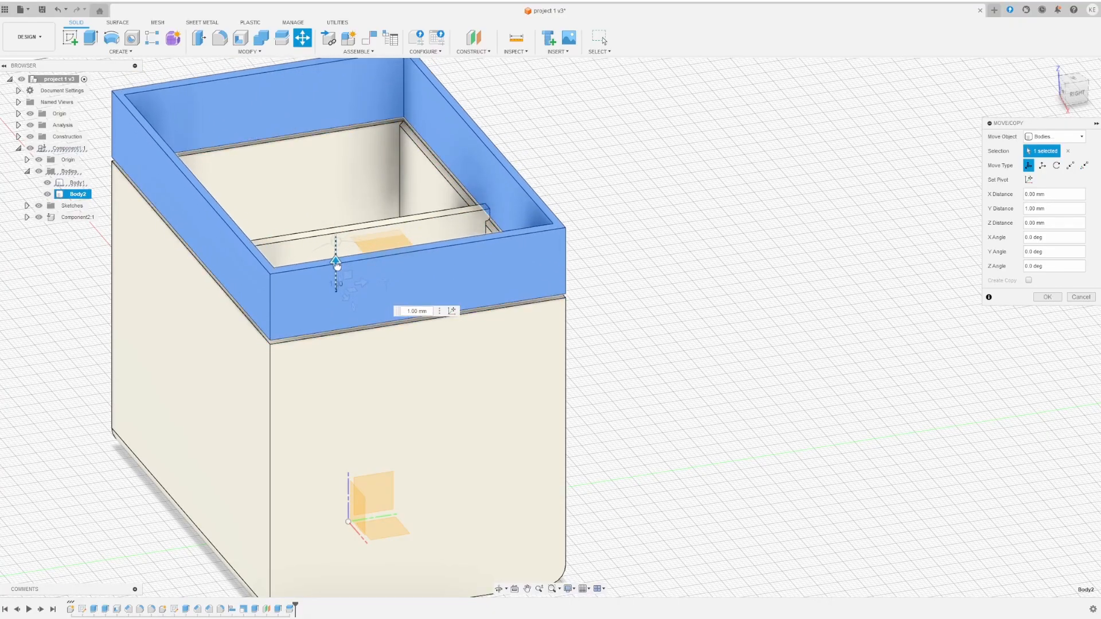
pyautogui.moveTo(337, 268)
pyautogui.mouseDown()
pyautogui.moveTo(333, 149)
pyautogui.moveTo(334, 265)
pyautogui.moveTo(330, 276)
pyautogui.moveTo(334, 192)
pyautogui.moveTo(325, 274)
pyautogui.moveTo(340, 260)
pyautogui.mouseUp()
pyautogui.click(1071, 296)
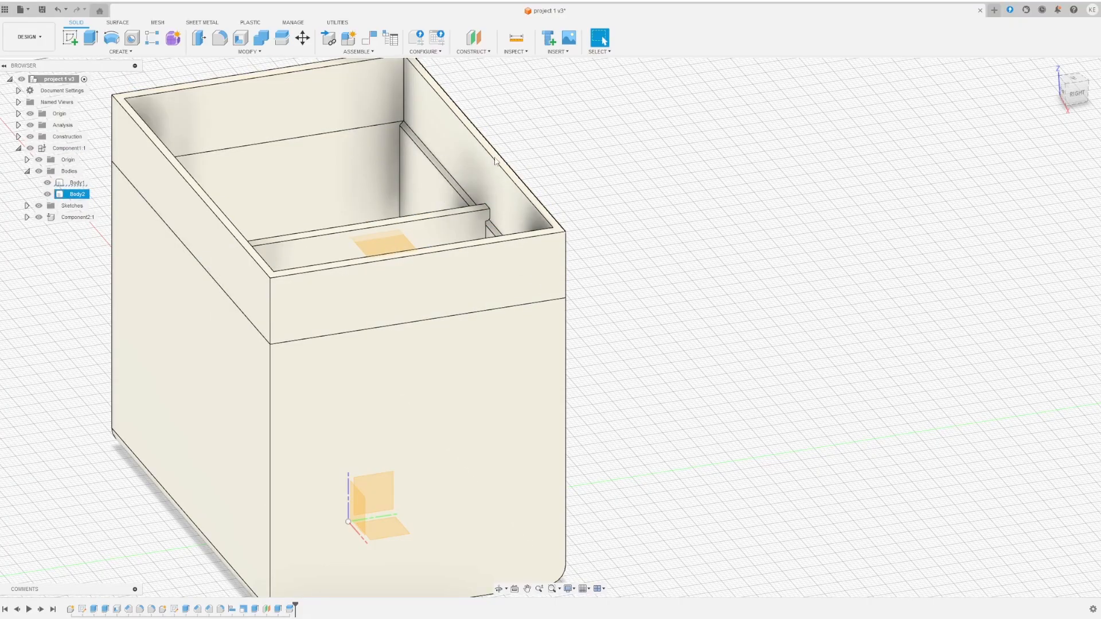
# - Offset the top band's inner left and right wall faces by -1.00 mm
pyautogui.click(425, 171)
pyautogui.keyDown('shift'); pyautogui.moveTo(414, 166); pyautogui.dragTo(364, 172, button='middle'); pyautogui.keyUp('shift')
pyautogui.scroll(-2, 288, 93)
pyautogui.scroll(3, 288, 94)
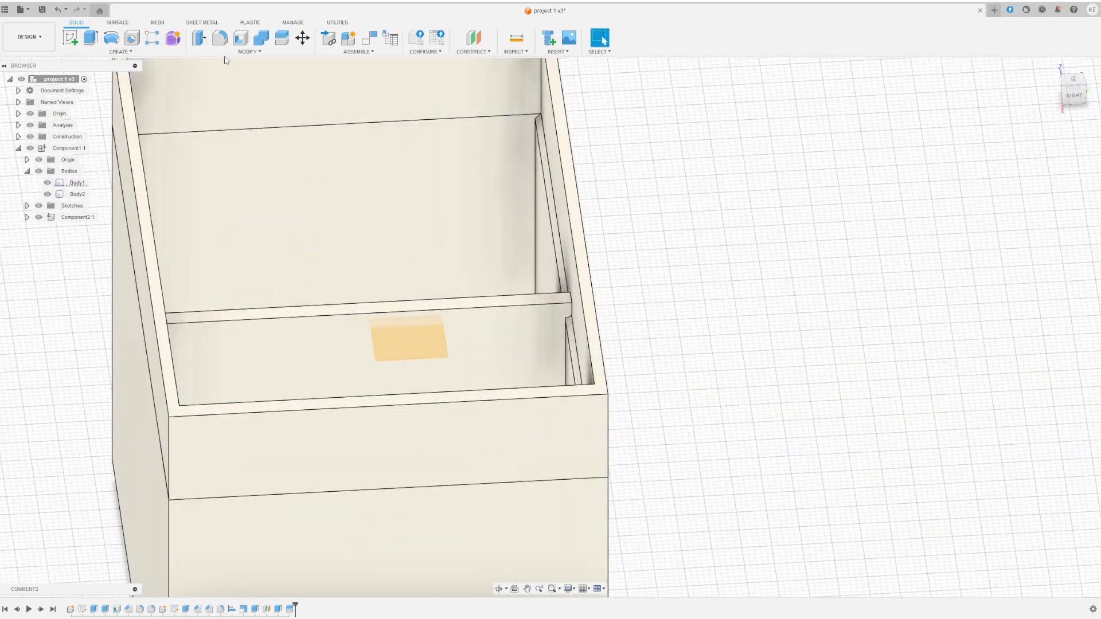
pyautogui.click(250, 52)
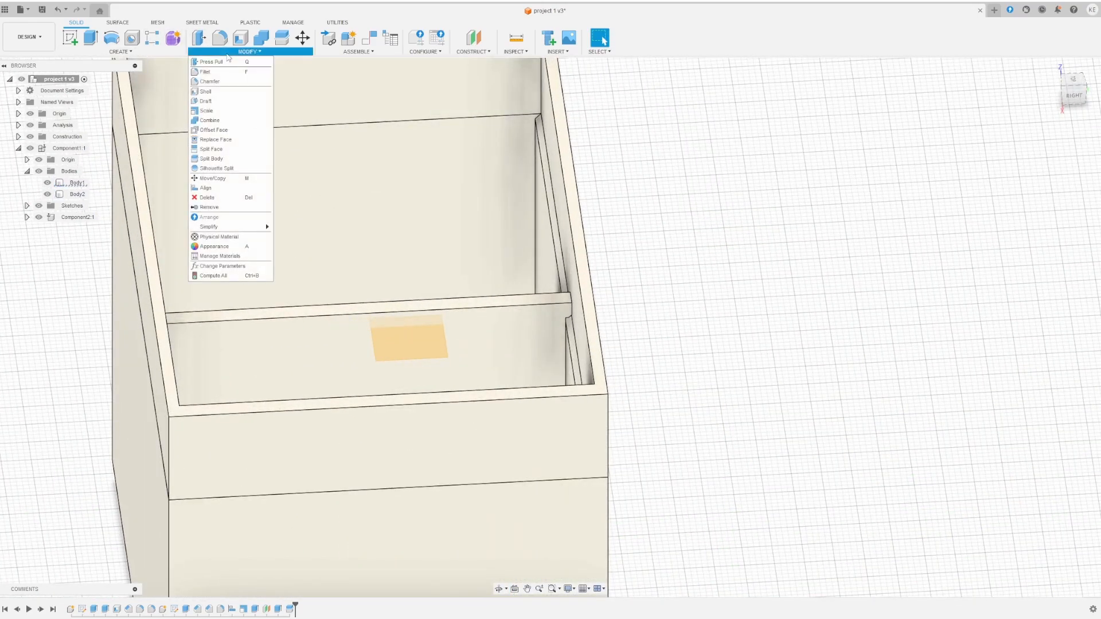
pyautogui.click(258, 52)
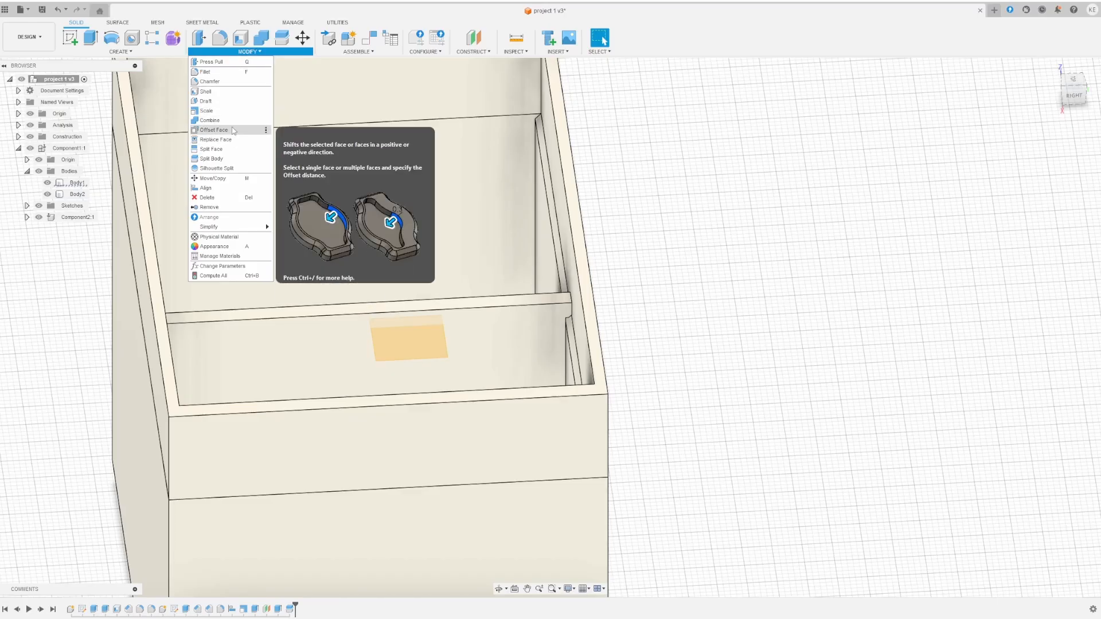
pyautogui.click(214, 130)
pyautogui.click(554, 161)
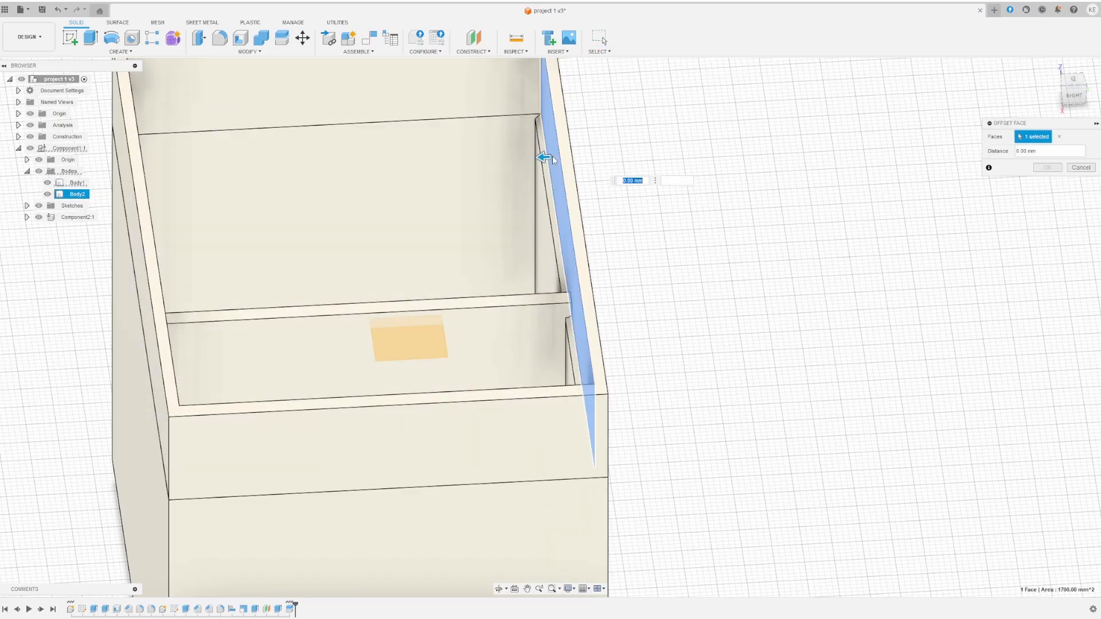
pyautogui.keyDown('shift'); pyautogui.moveTo(551, 163); pyautogui.dragTo(459, 179, button='middle'); pyautogui.keyUp('shift')
pyautogui.click(102, 128)
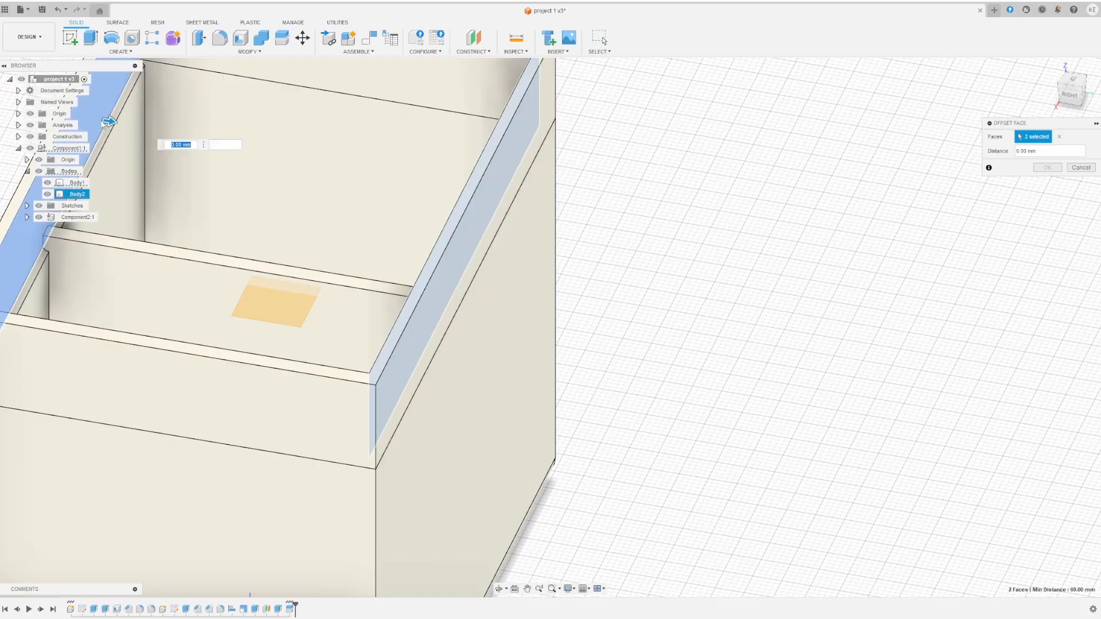
pyautogui.moveTo(295, 189); pyautogui.dragTo(395, 210, button='middle')
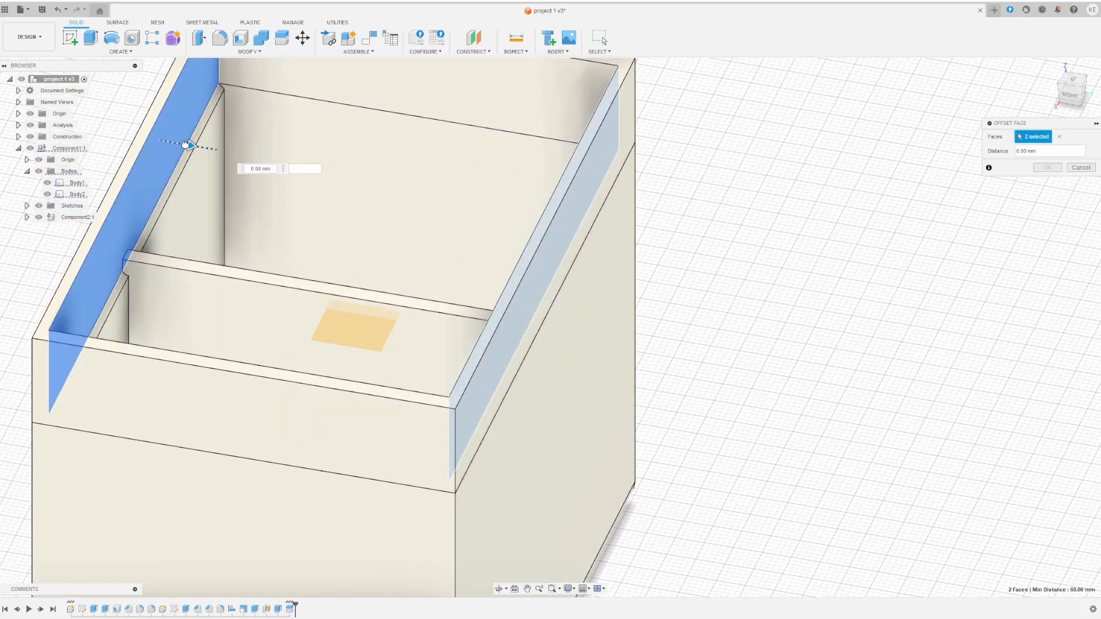
pyautogui.moveTo(187, 145); pyautogui.dragTo(184, 143)
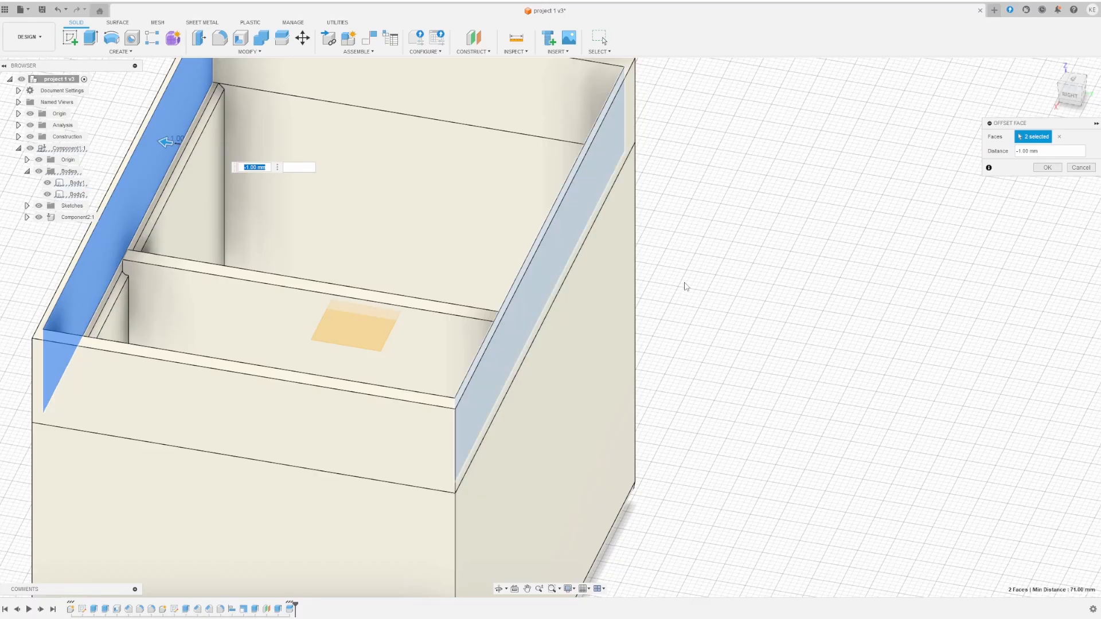
pyautogui.click(1039, 170)
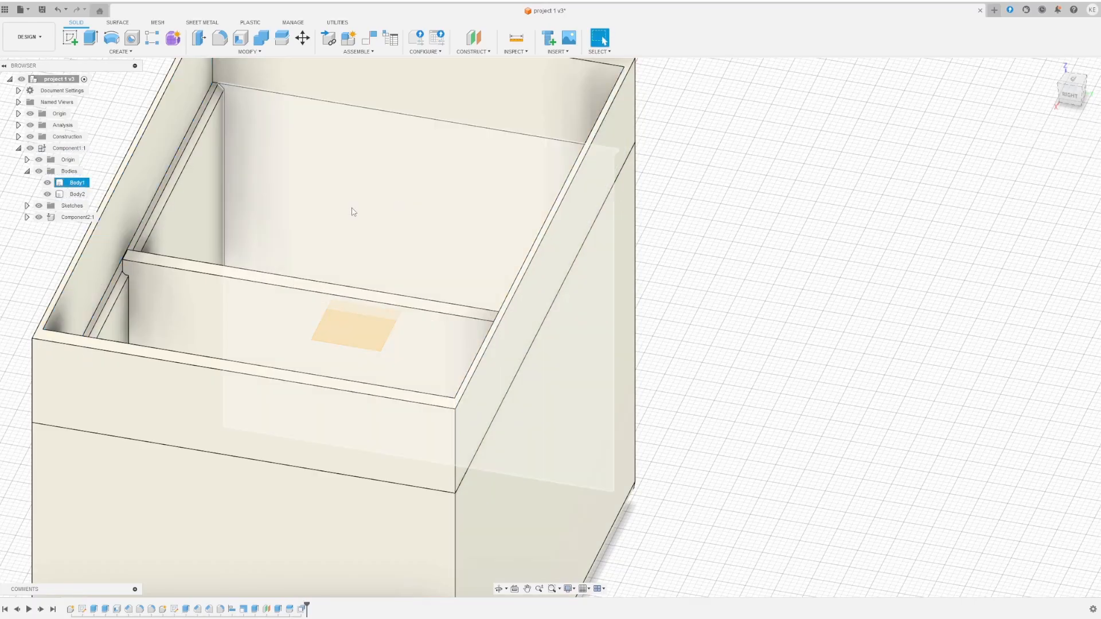
pyautogui.keyDown('shift'); pyautogui.moveTo(352, 208); pyautogui.dragTo(376, 197, button='middle'); pyautogui.keyUp('shift')
# - Offset the top band's left and right outer end faces outward by 2.00 mm
pyautogui.click(328, 216)
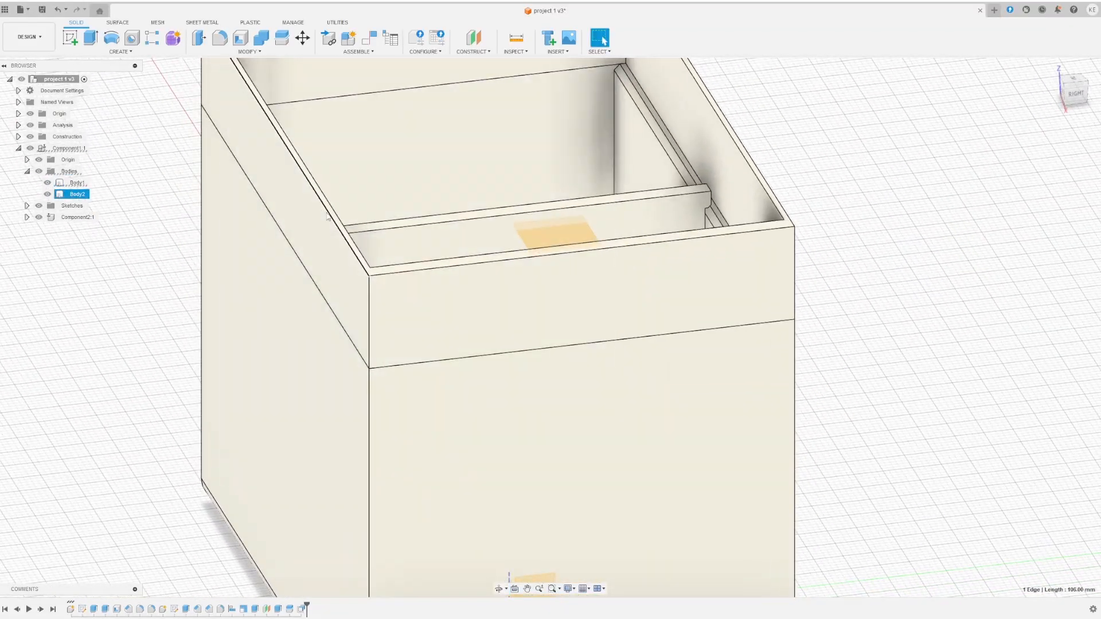
pyautogui.click(248, 51)
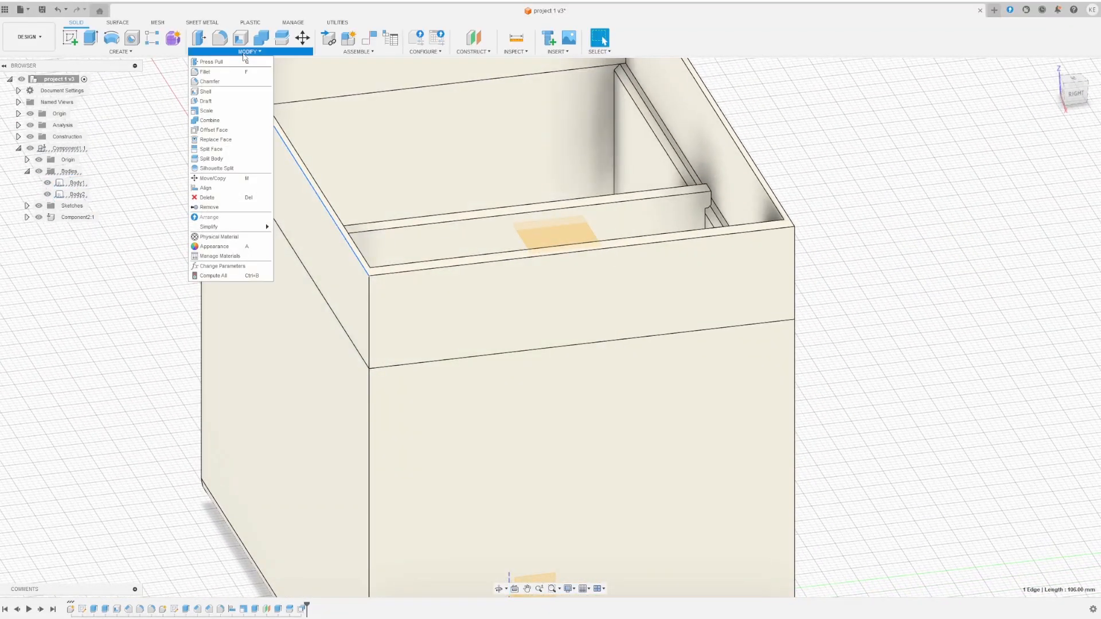
pyautogui.click(230, 132)
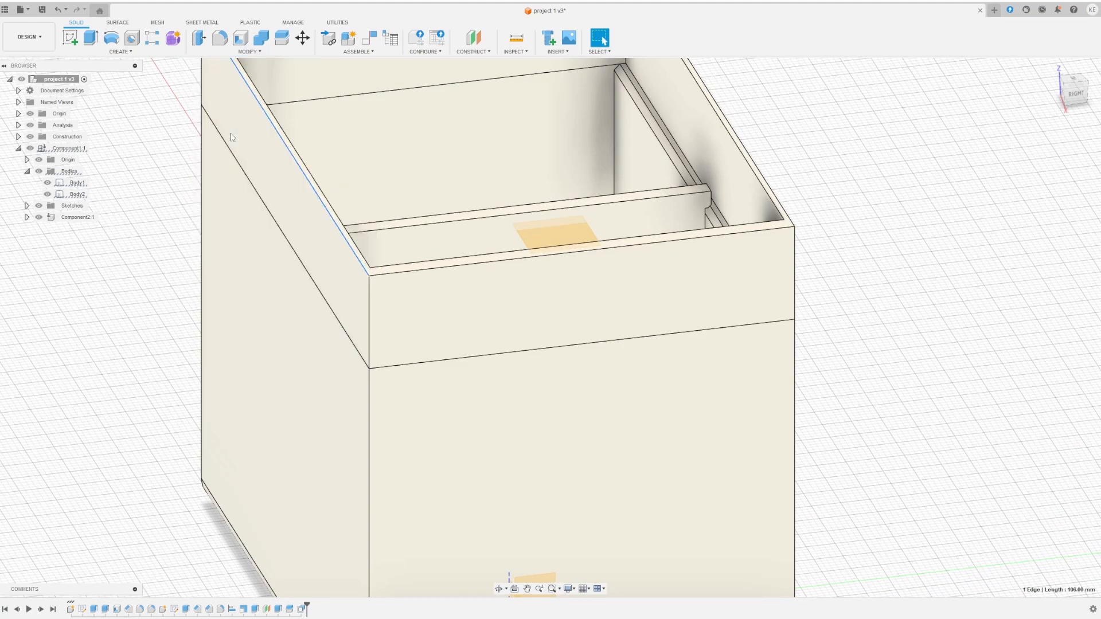
pyautogui.click(281, 195)
pyautogui.keyDown('shift'); pyautogui.moveTo(281, 195); pyautogui.dragTo(877, 232, button='middle'); pyautogui.keyUp('shift')
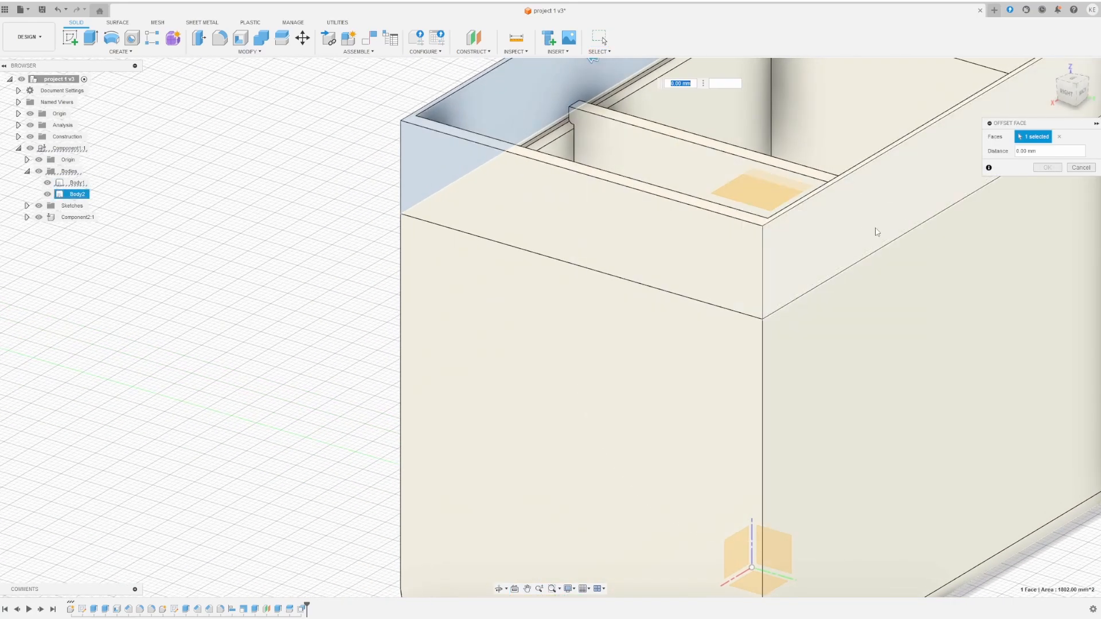
pyautogui.click(878, 224)
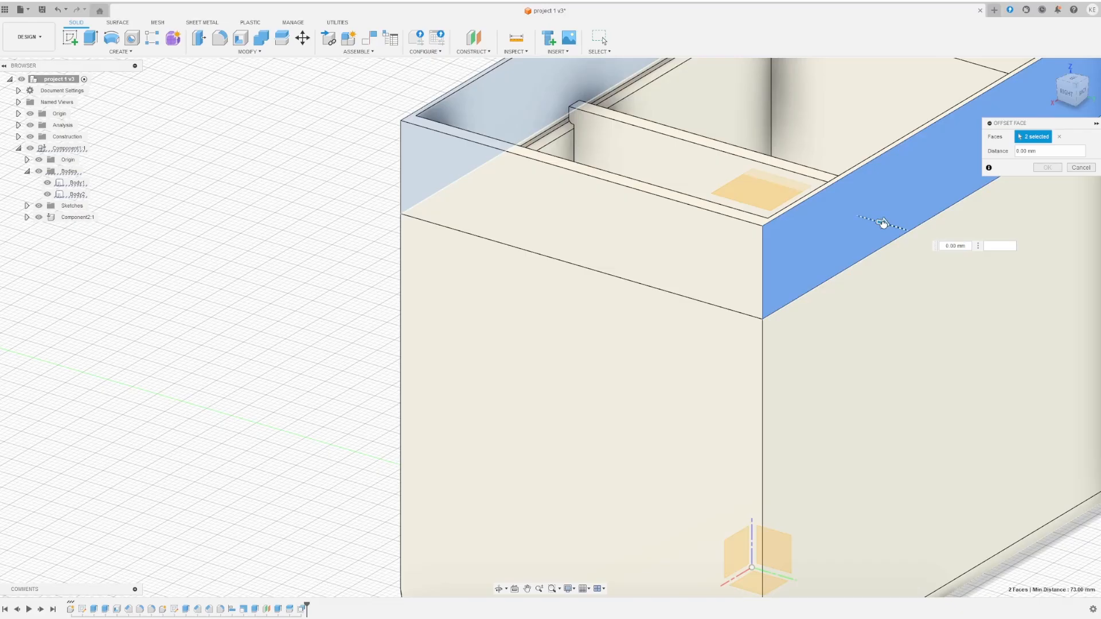
pyautogui.moveTo(883, 224); pyautogui.dragTo(892, 226)
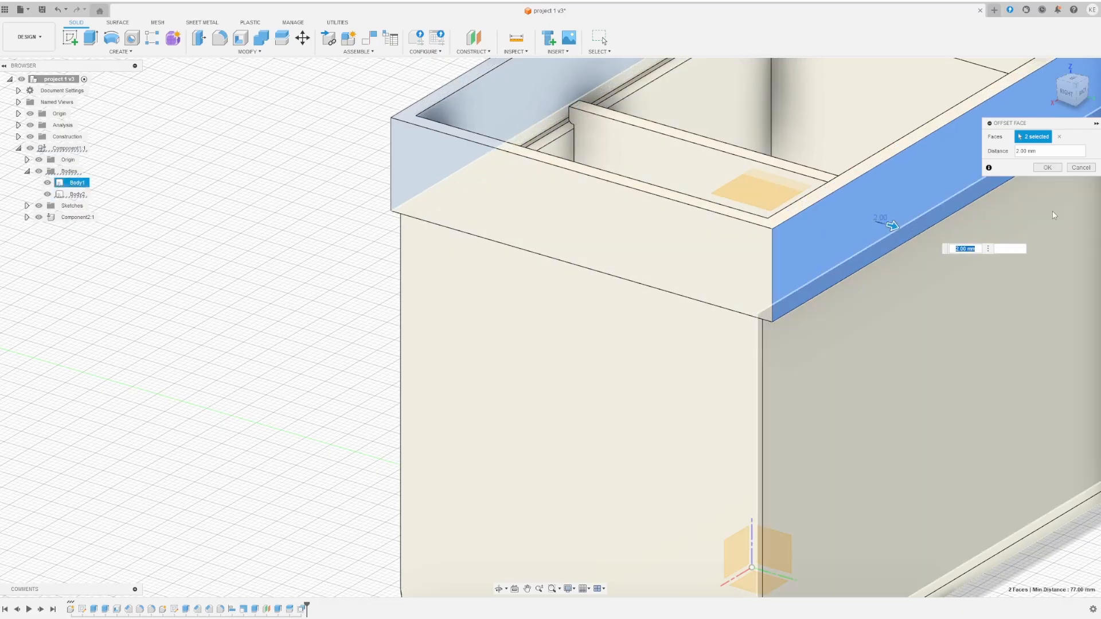
pyautogui.press('Return')
pyautogui.keyDown('shift'); pyautogui.moveTo(764, 273); pyautogui.dragTo(440, 366, button='middle'); pyautogui.keyUp('shift')
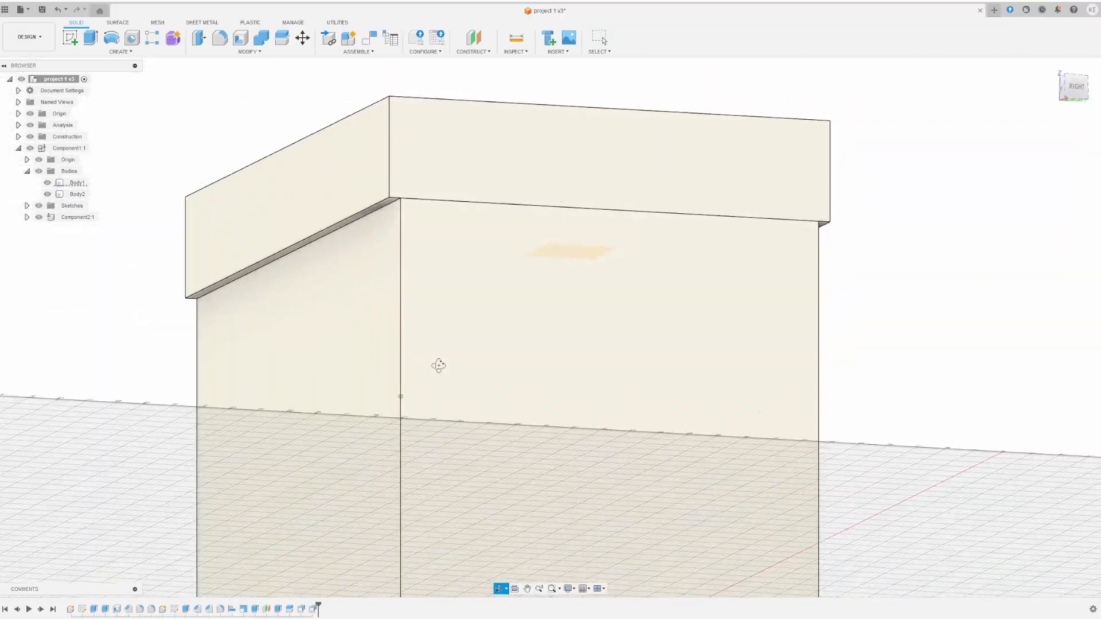
# - Set Body1's opacity to 70% from its Browser Opacity Control menu
pyautogui.click(400, 292)
pyautogui.click(380, 285)
pyautogui.rightClick(380, 285)
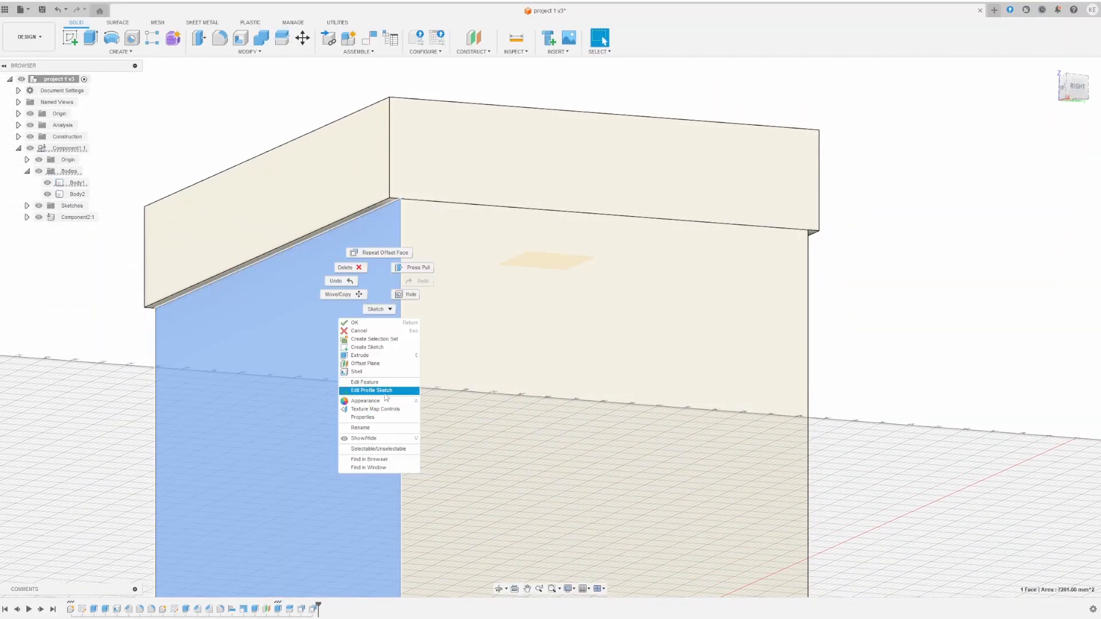
pyautogui.click(113, 265)
pyautogui.click(75, 183)
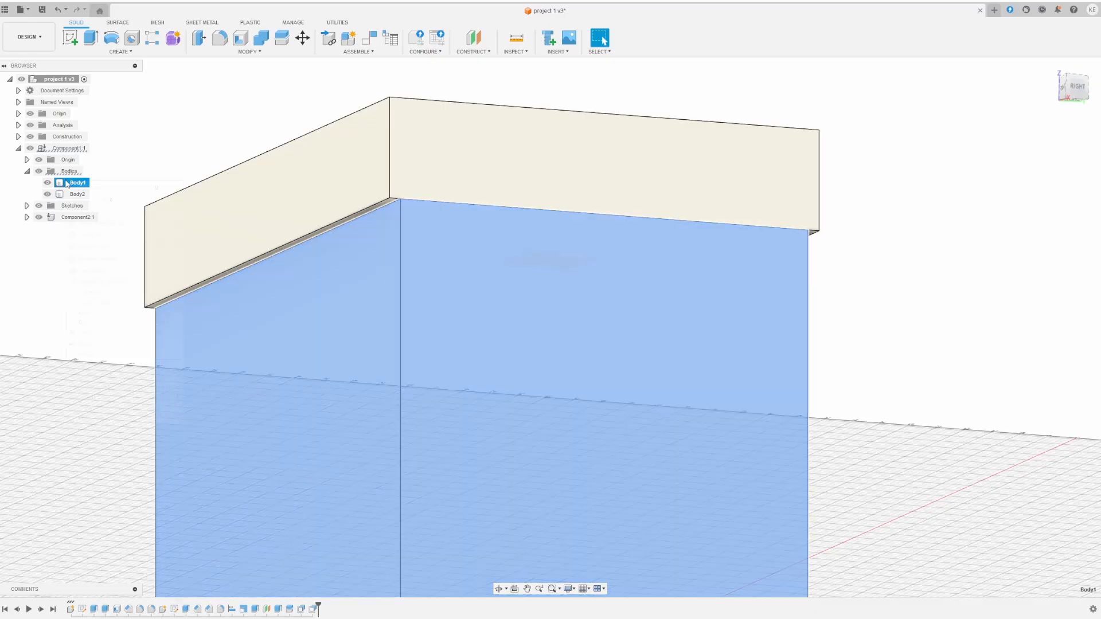
pyautogui.rightClick(74, 185)
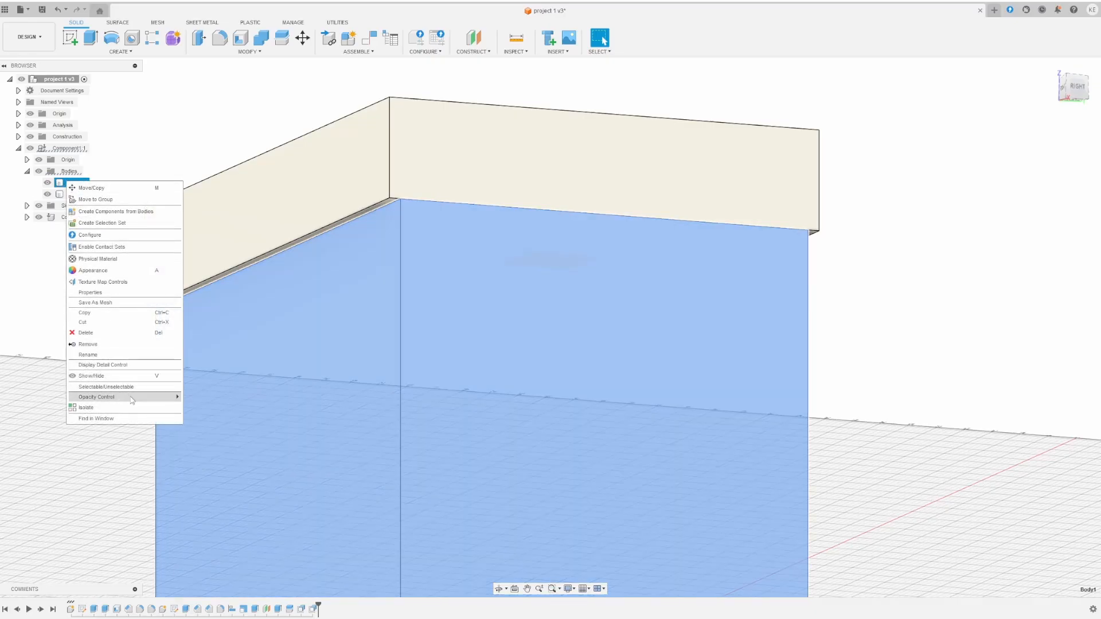
pyautogui.moveTo(171, 400)
pyautogui.click(217, 466)
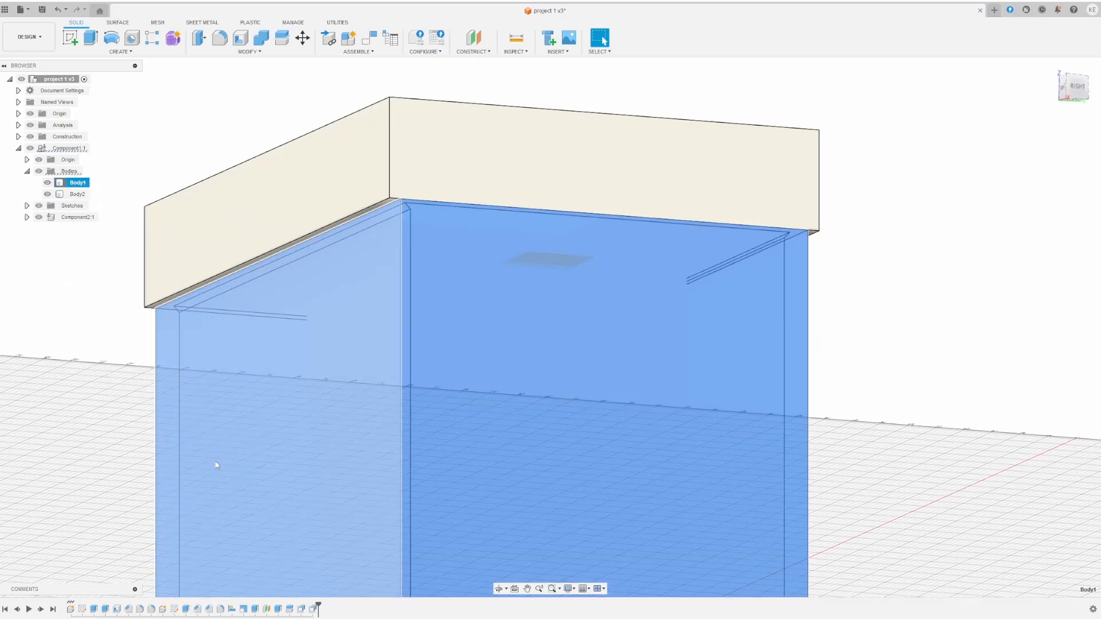
pyautogui.click(848, 326)
pyautogui.keyDown('shift'); pyautogui.moveTo(848, 325); pyautogui.dragTo(838, 305, button='middle'); pyautogui.keyUp('shift')
pyautogui.click(385, 209)
pyautogui.click(359, 197)
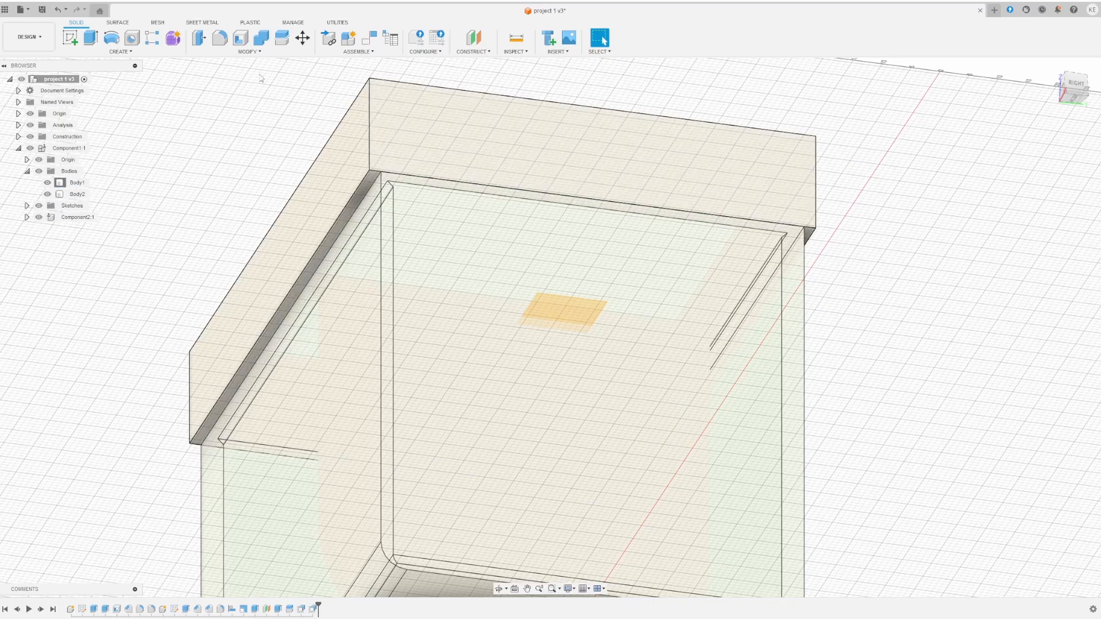
# - Orbit around the translucent box to inspect the overhanging band, then begin a new sketch
pyautogui.keyDown('shift'); pyautogui.moveTo(434, 125); pyautogui.dragTo(460, 173, button='middle'); pyautogui.keyUp('shift')
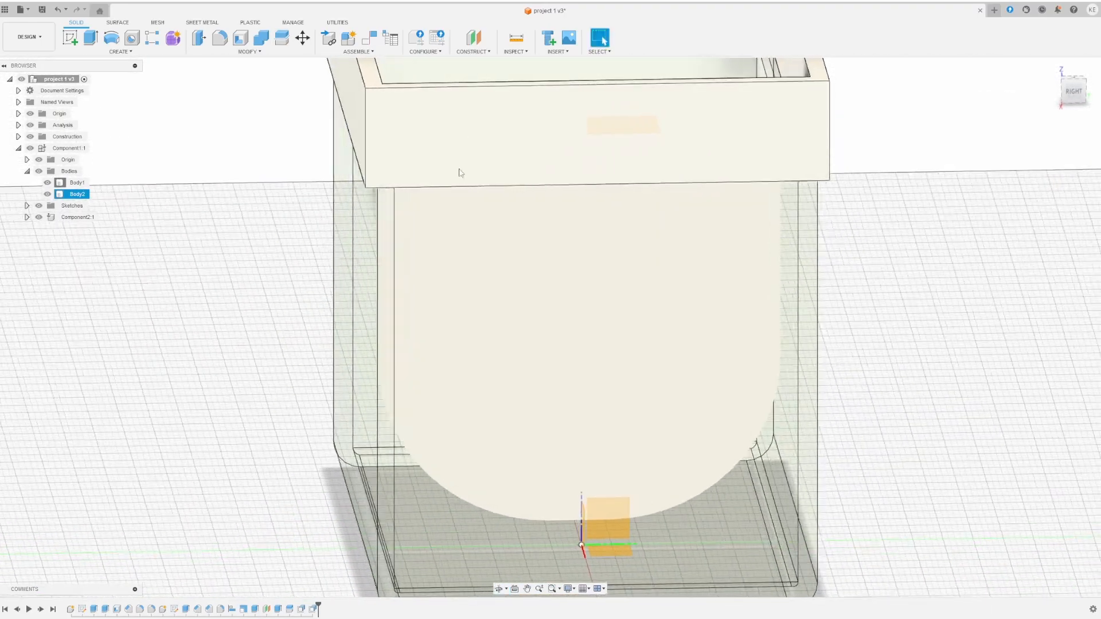
pyautogui.keyDown('shift'); pyautogui.moveTo(456, 128); pyautogui.dragTo(471, 213, button='middle'); pyautogui.keyUp('shift')
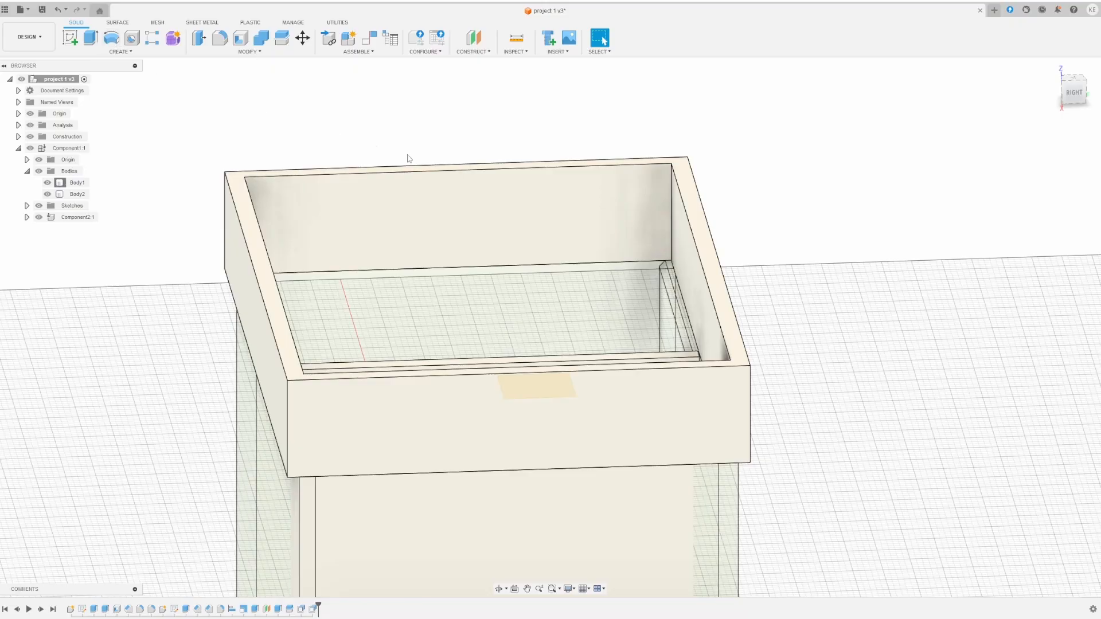
pyautogui.moveTo(323, 501); pyautogui.dragTo(337, 364, button='middle')
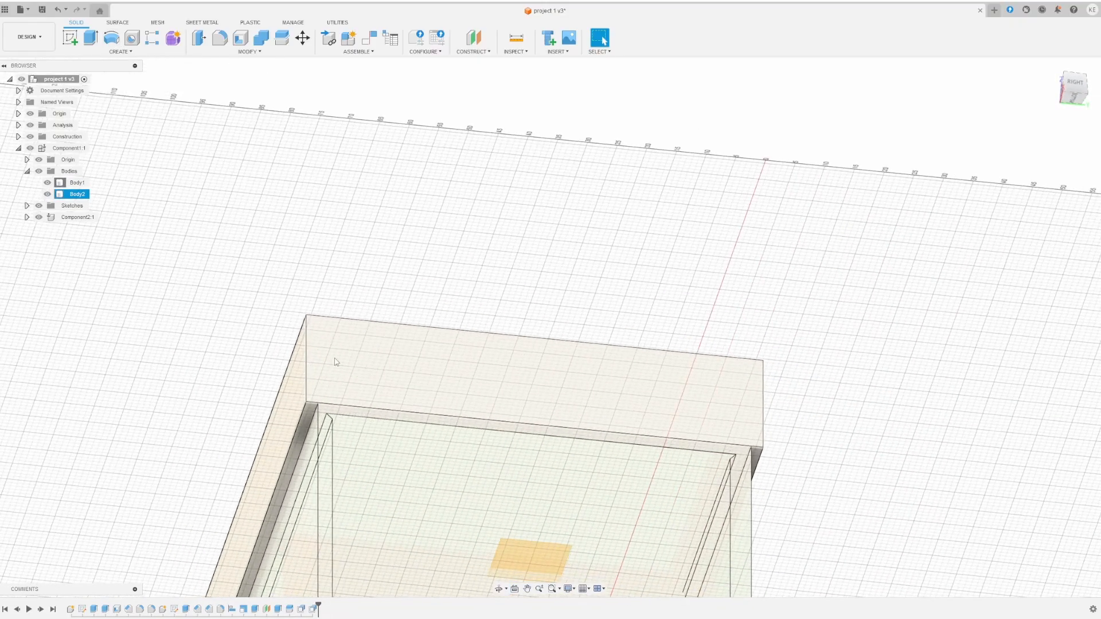
pyautogui.keyDown('shift'); pyautogui.moveTo(790, 457); pyautogui.dragTo(766, 455, button='middle'); pyautogui.keyUp('shift')
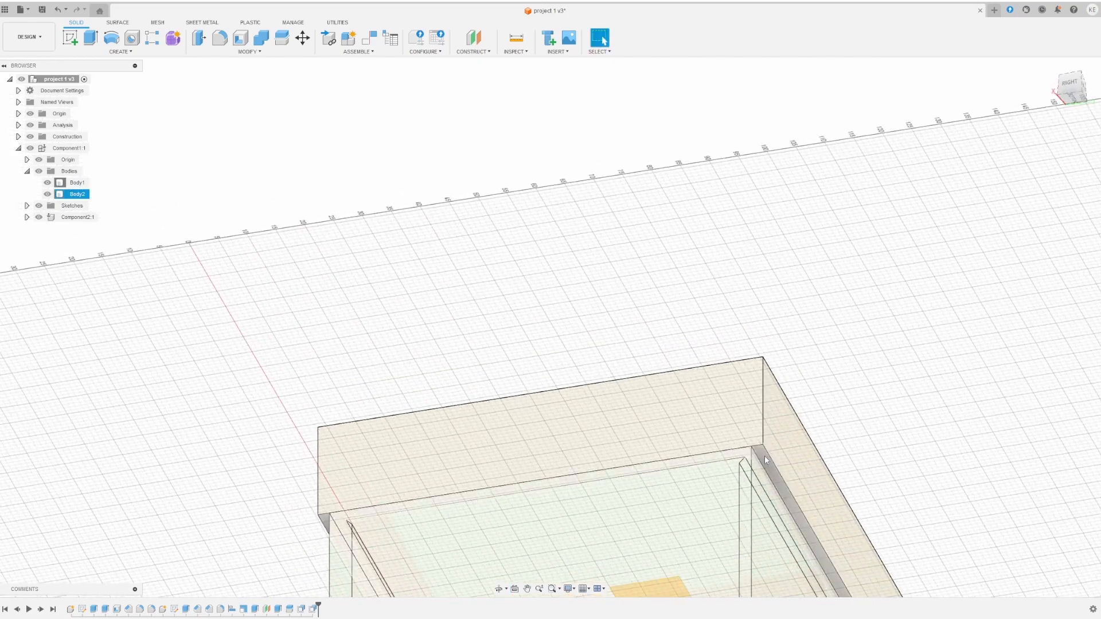
pyautogui.click(755, 480)
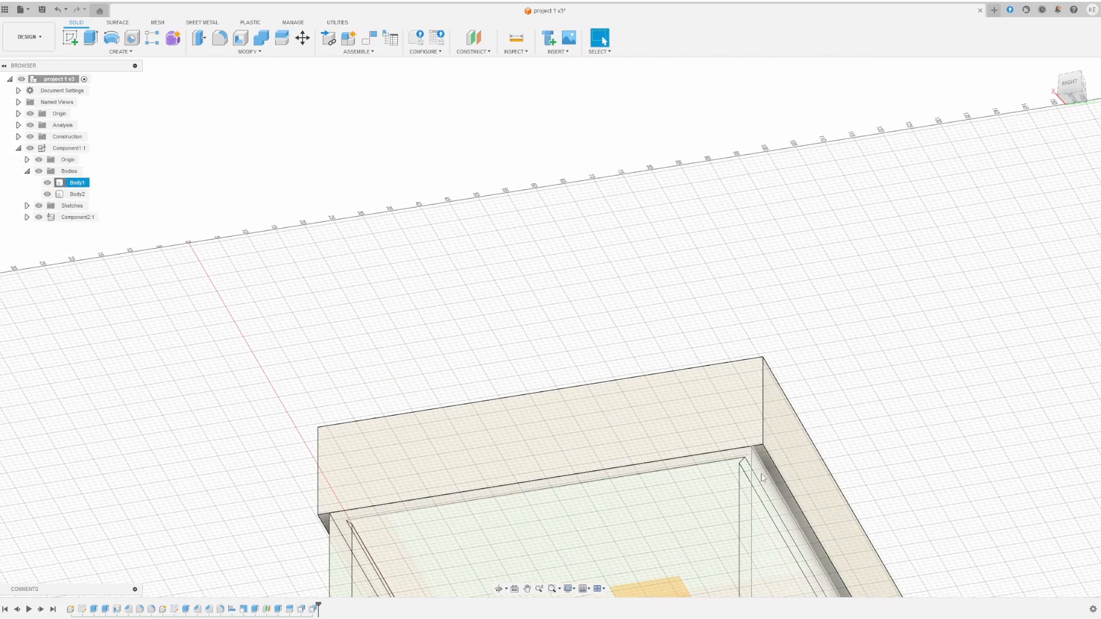
pyautogui.click(600, 365)
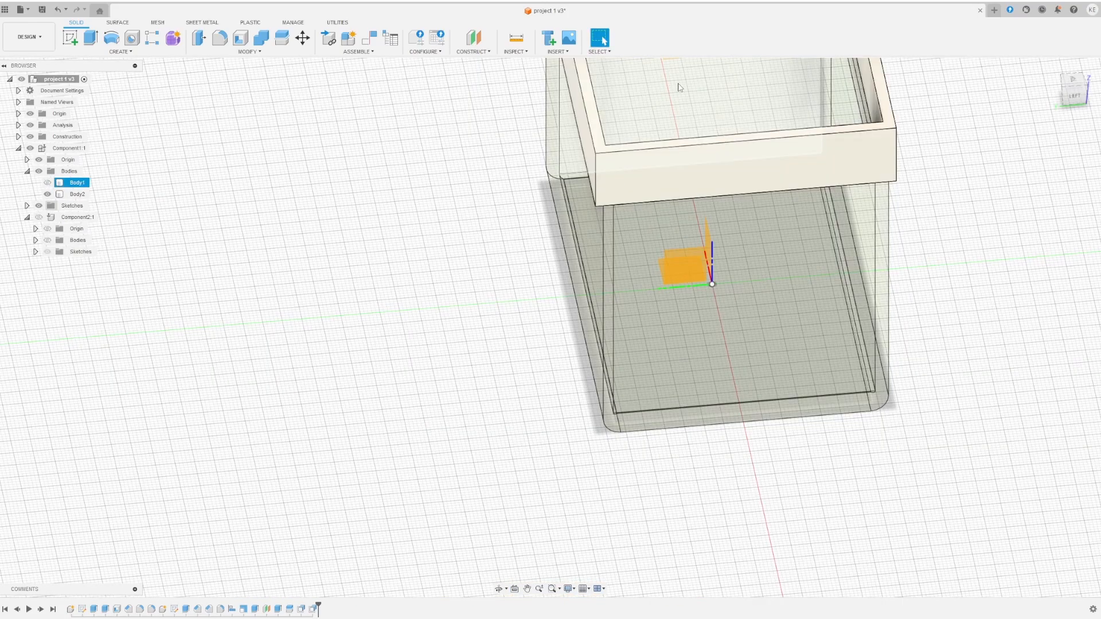
pyautogui.moveTo(679, 89); pyautogui.dragTo(462, 295, button='middle')
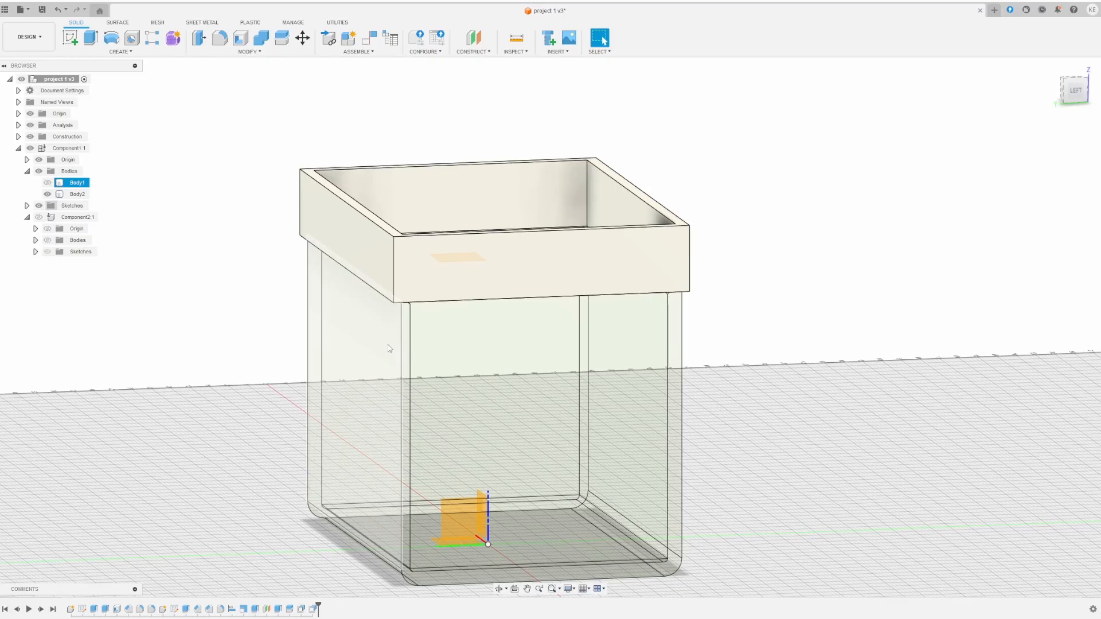
pyautogui.moveTo(452, 401)
pyautogui.keyDown('shift'); pyautogui.mouseDown(button='middle')
pyautogui.moveTo(449, 363)
pyautogui.moveTo(446, 382)
pyautogui.moveTo(459, 381)
pyautogui.mouseUp(button='middle'); pyautogui.keyUp('shift')
pyautogui.click(275, 91)
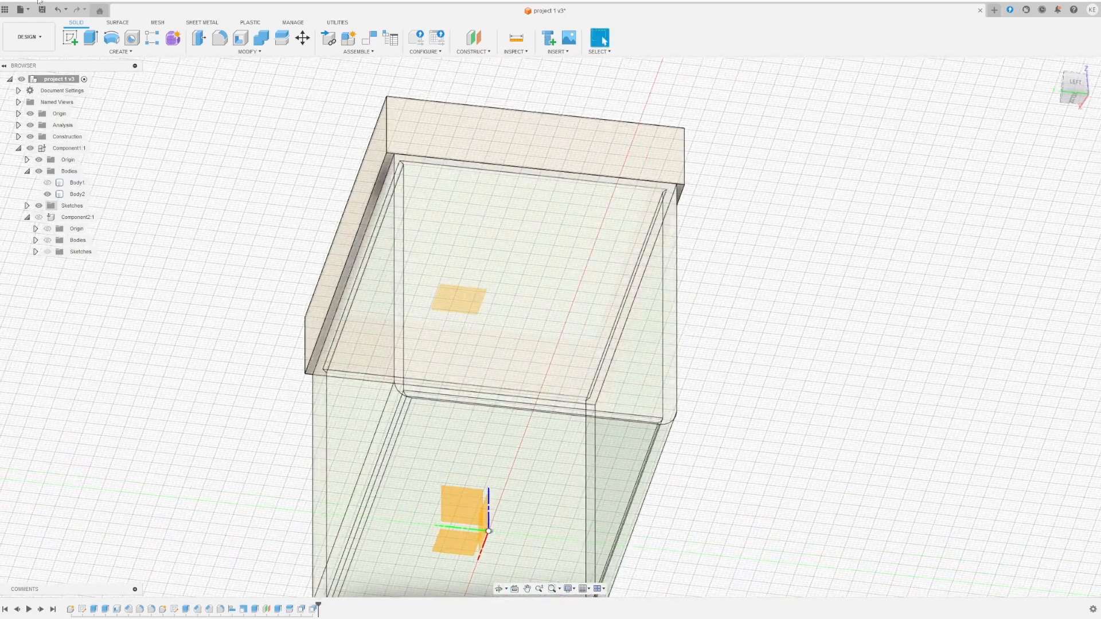
pyautogui.click(70, 38)
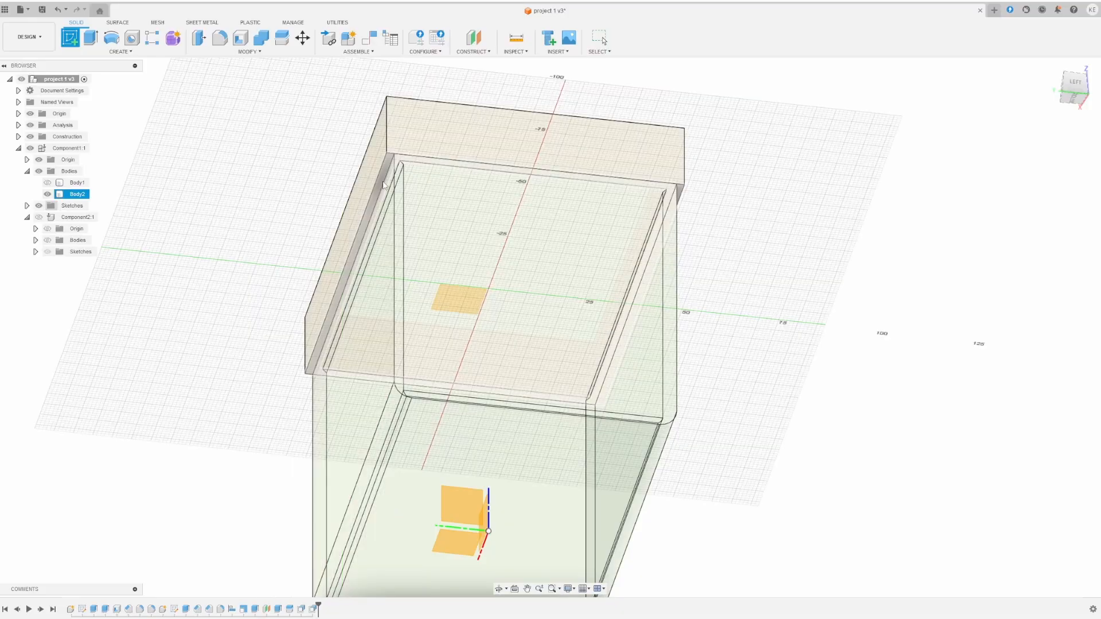
# - On the lid's underside, draw a thin 106.9 mm-wide rectangle along the band's top edge
pyautogui.click(384, 185)
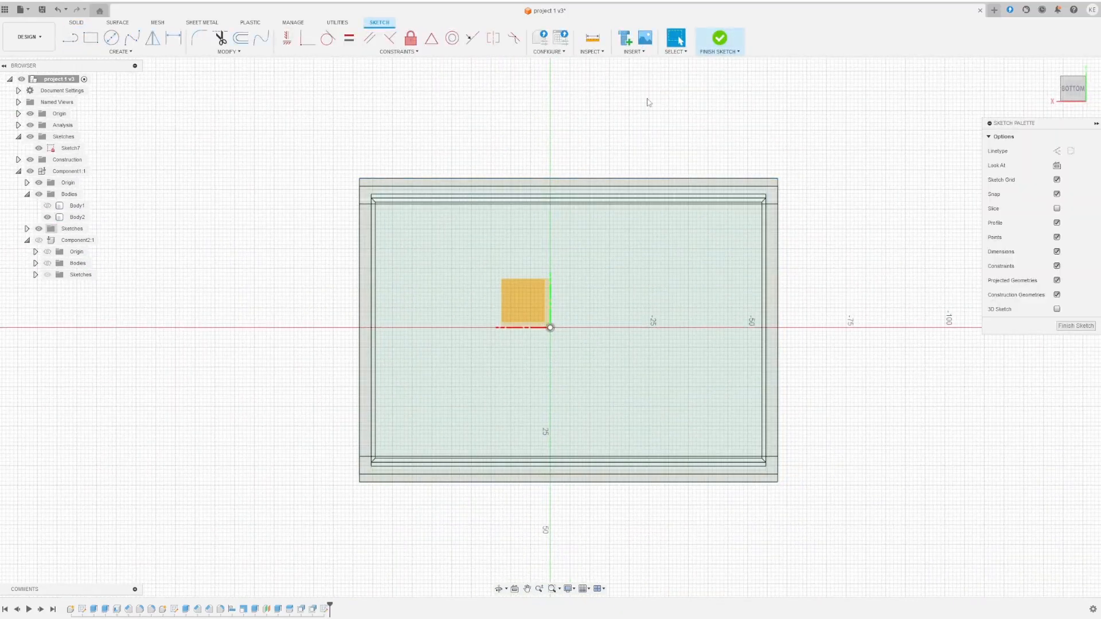
pyautogui.click(91, 38)
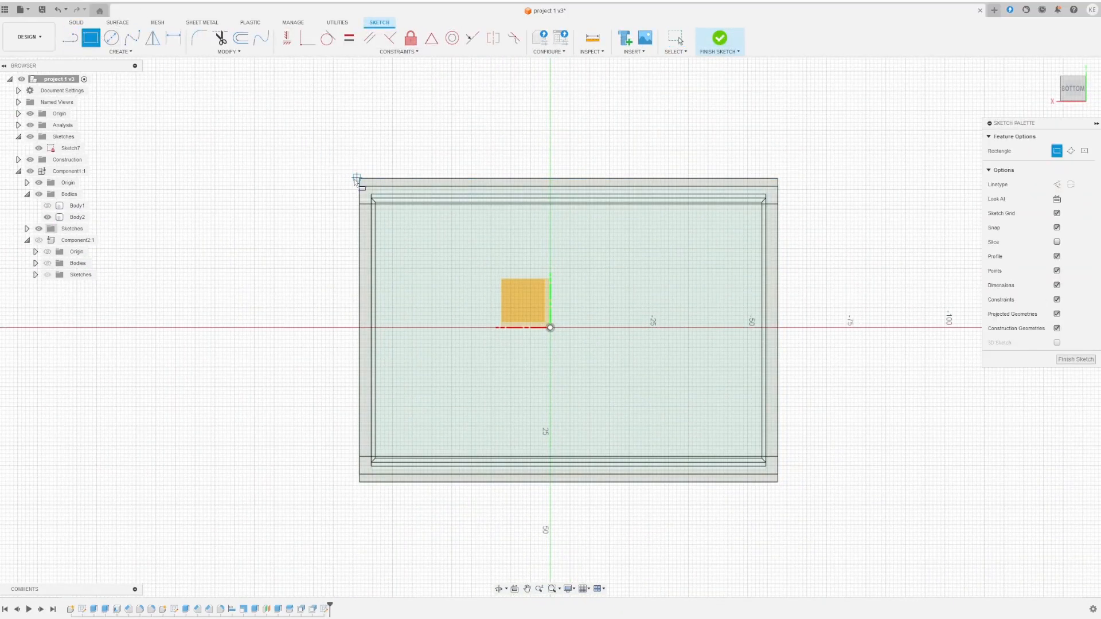
pyautogui.click(779, 190)
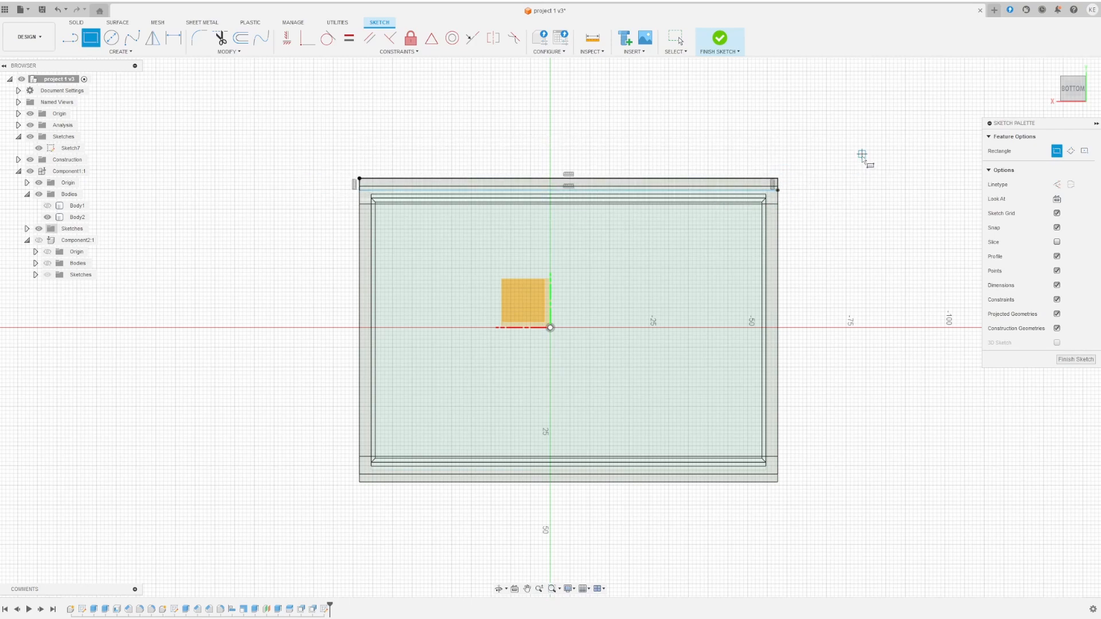
pyautogui.moveTo(864, 148); pyautogui.dragTo(726, 240, button='middle')
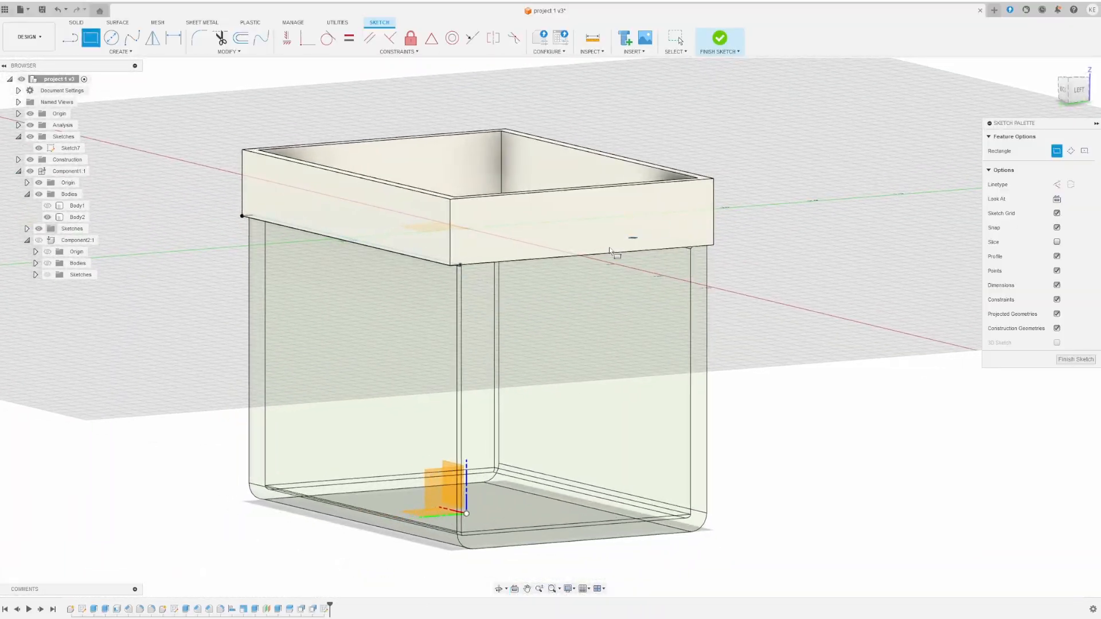
# - Dimension the thin strip's width as 2 mm
pyautogui.scroll(5, 355, 268)
pyautogui.scroll(1, 362, 243)
pyautogui.keyDown('shift'); pyautogui.moveTo(362, 243); pyautogui.dragTo(339, 232, button='middle'); pyautogui.keyUp('shift')
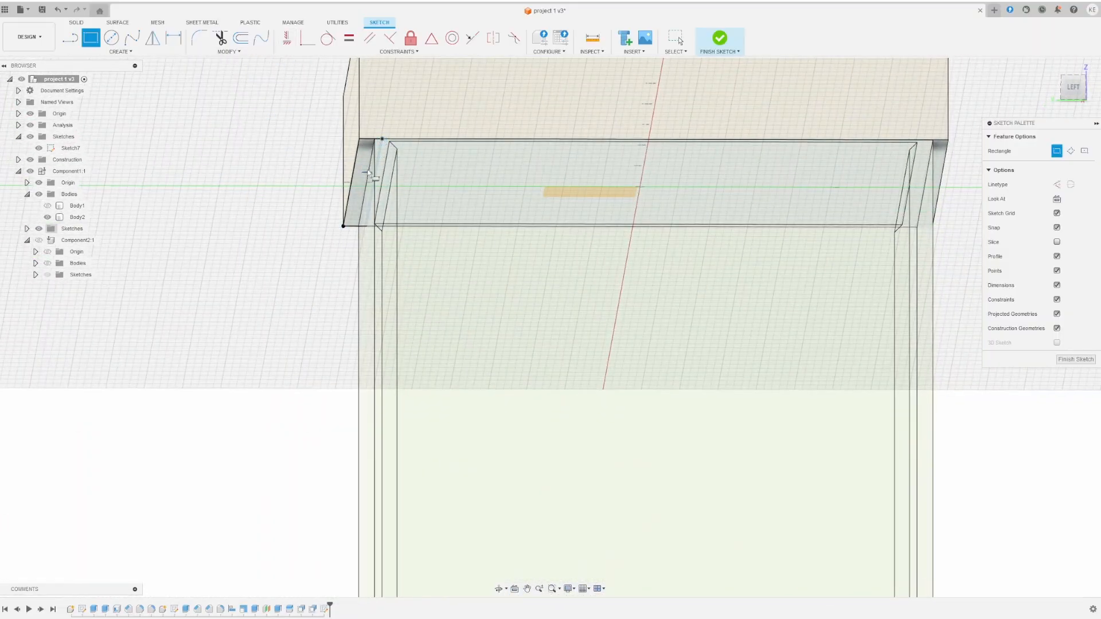
pyautogui.press('d')
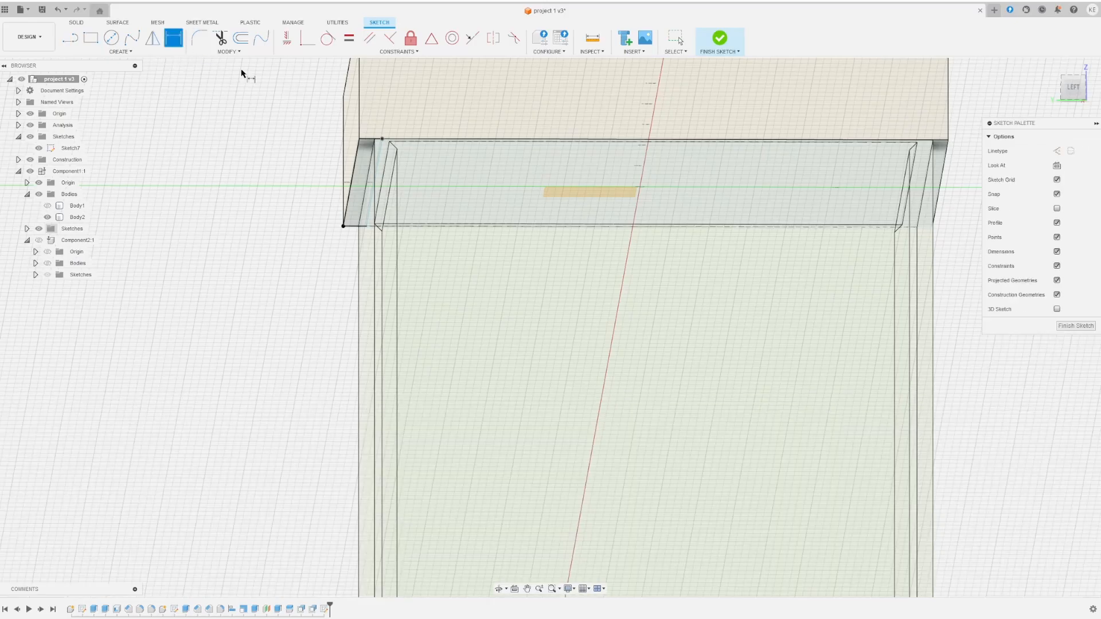
pyautogui.click(310, 107)
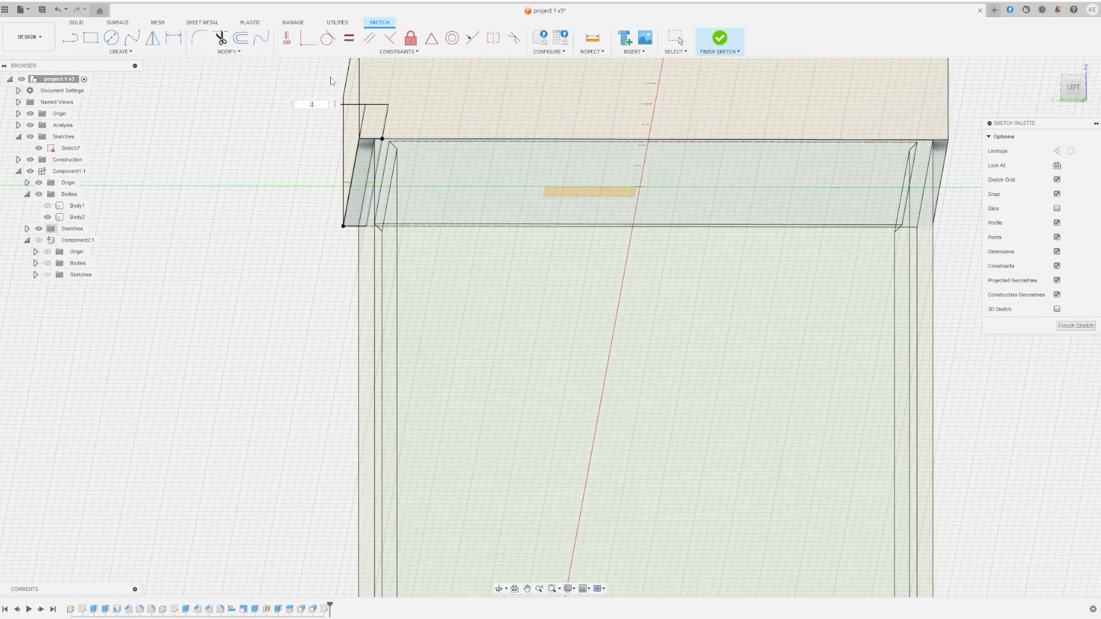
pyautogui.write('2')
pyautogui.press('Return')
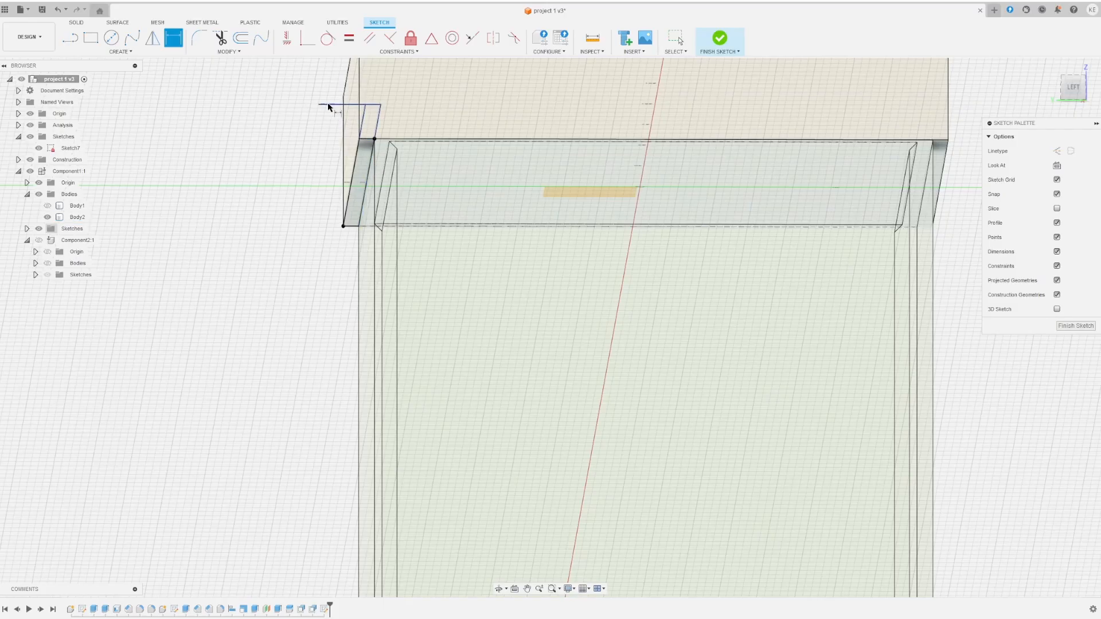
# - Recheck the 2 mm width value and begin mirroring the strip
pyautogui.click(328, 109)
pyautogui.doubleClick(328, 108)
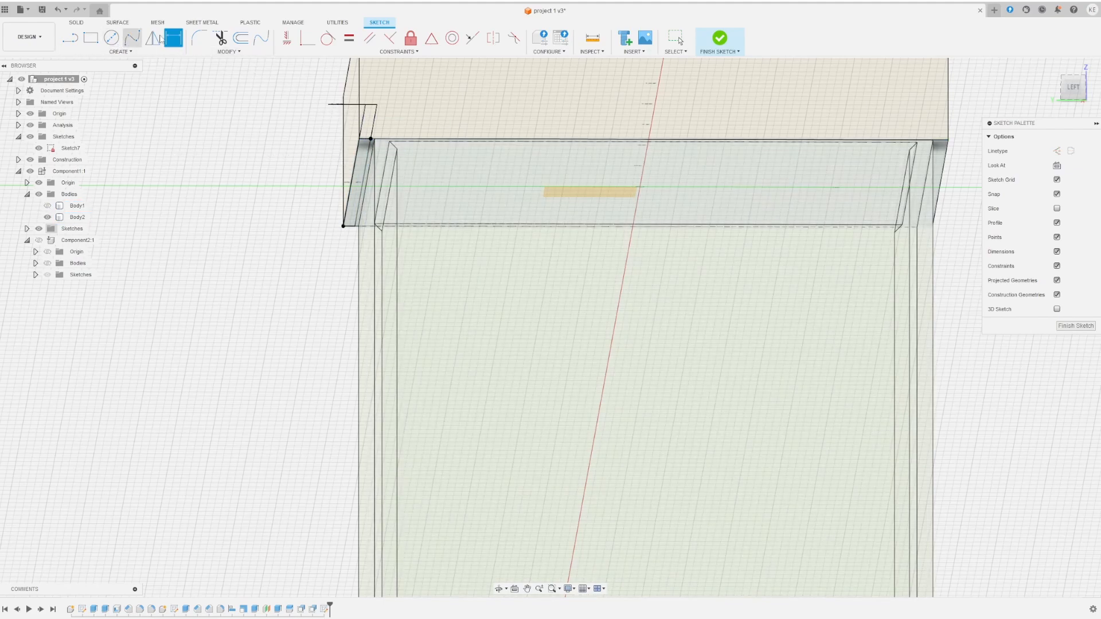
pyautogui.scroll(-5, 255, 137)
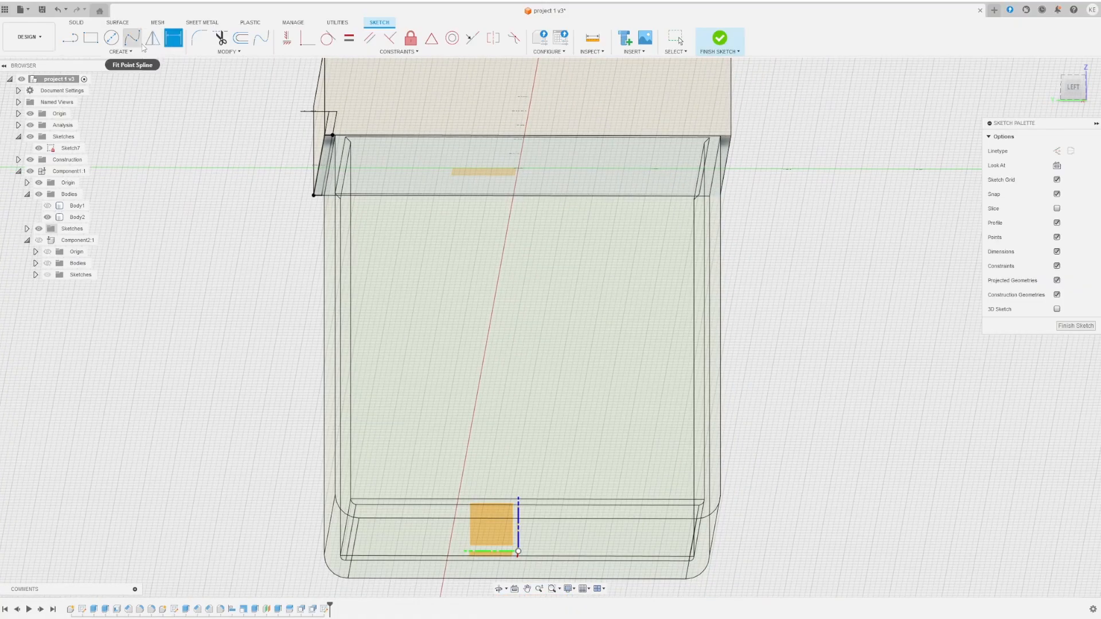
pyautogui.click(154, 44)
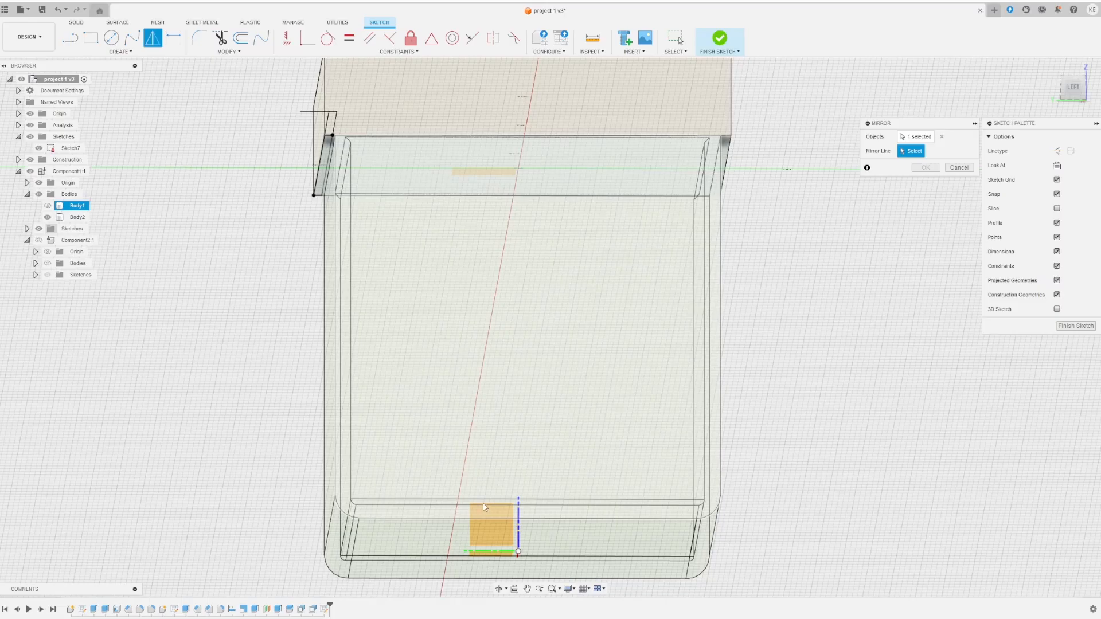
# - Hide Body1 and mirror the 2 mm strip to the opposite end of the lid
pyautogui.moveTo(483, 507); pyautogui.dragTo(520, 510, button='middle')
pyautogui.press('capslock')
pyautogui.moveTo(492, 474)
pyautogui.keyDown('shift'); pyautogui.mouseDown(button='middle')
pyautogui.moveTo(521, 486)
pyautogui.moveTo(479, 492)
pyautogui.mouseUp(button='middle'); pyautogui.keyUp('shift')
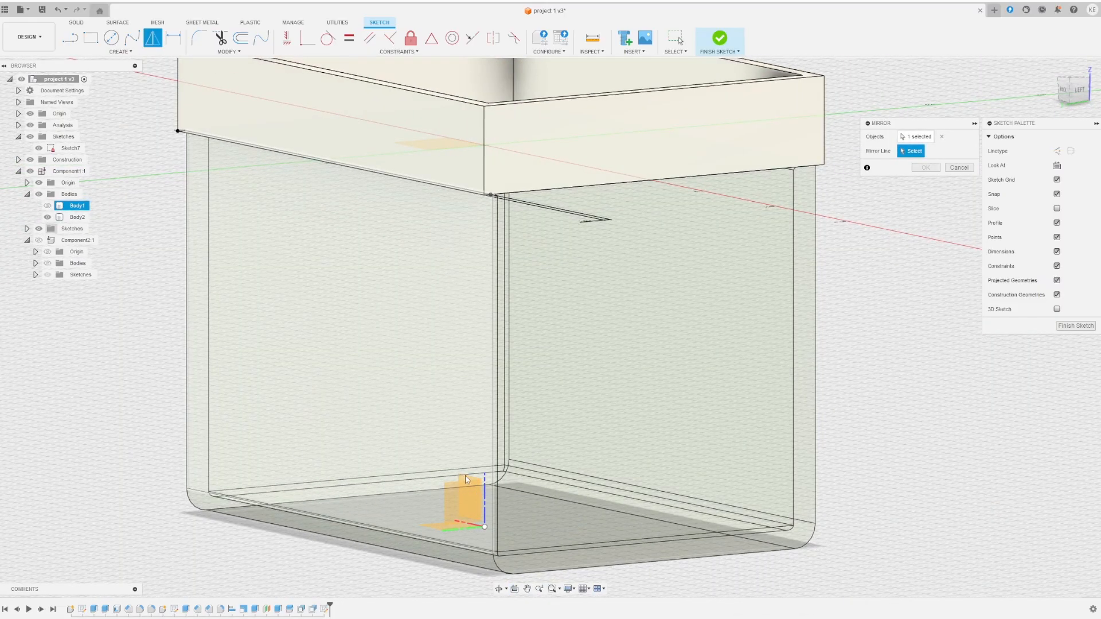
pyautogui.click(50, 216)
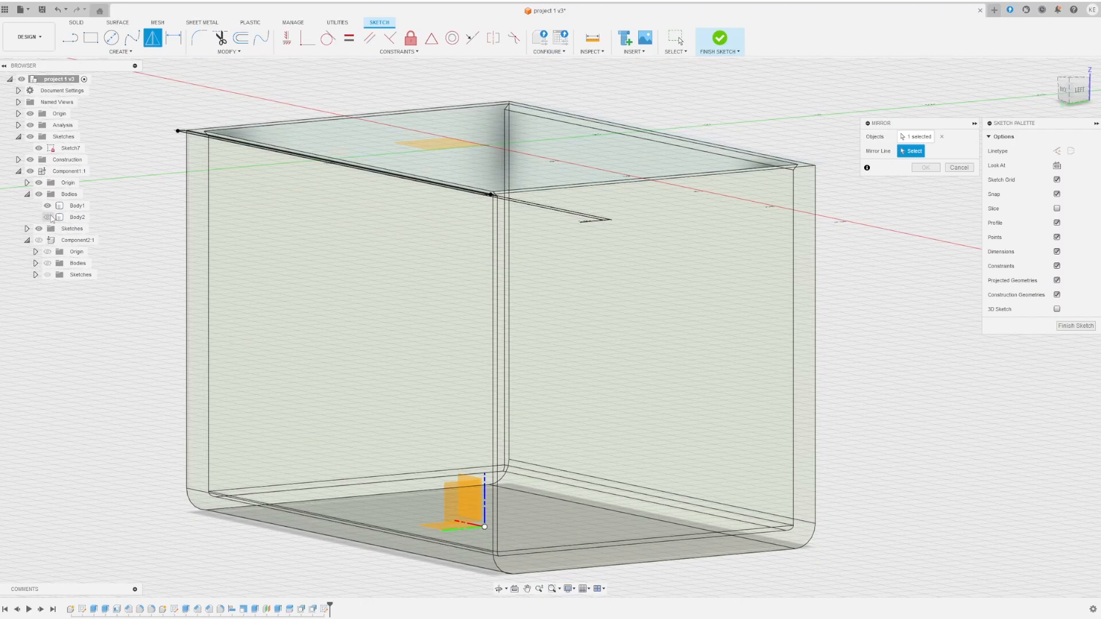
pyautogui.click(48, 217)
pyautogui.click(48, 206)
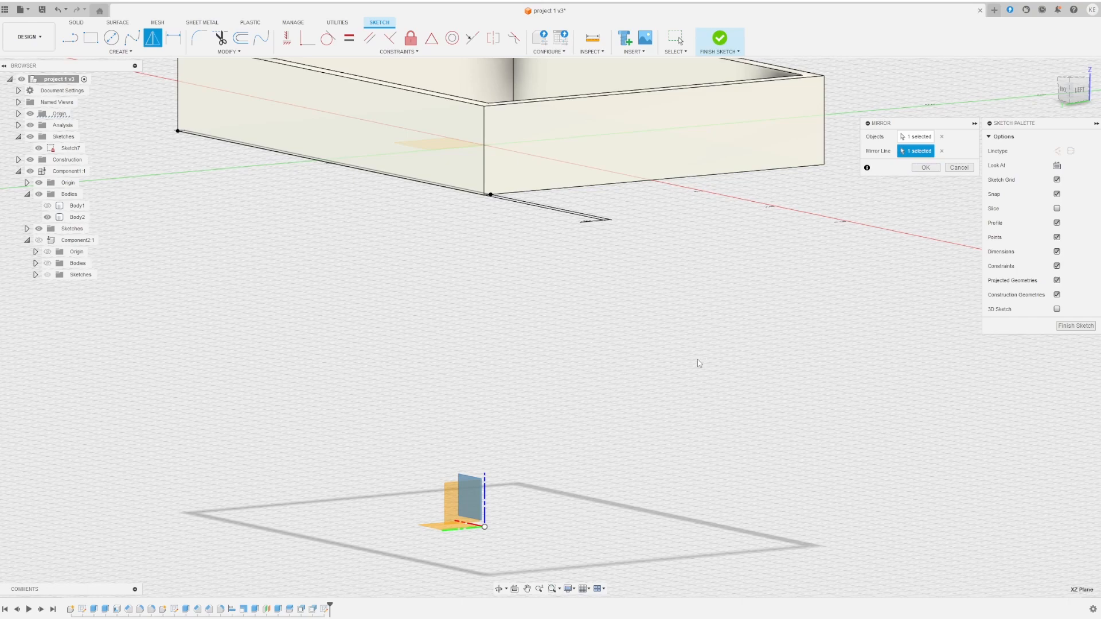
pyautogui.click(925, 168)
# - Select Sketch7 in the timeline to work on its strips
pyautogui.moveTo(924, 167)
pyautogui.keyDown('shift'); pyautogui.mouseDown(button='middle')
pyautogui.moveTo(801, 290)
pyautogui.moveTo(788, 283)
pyautogui.moveTo(804, 312)
pyautogui.moveTo(744, 355)
pyautogui.mouseUp(button='middle'); pyautogui.keyUp('shift')
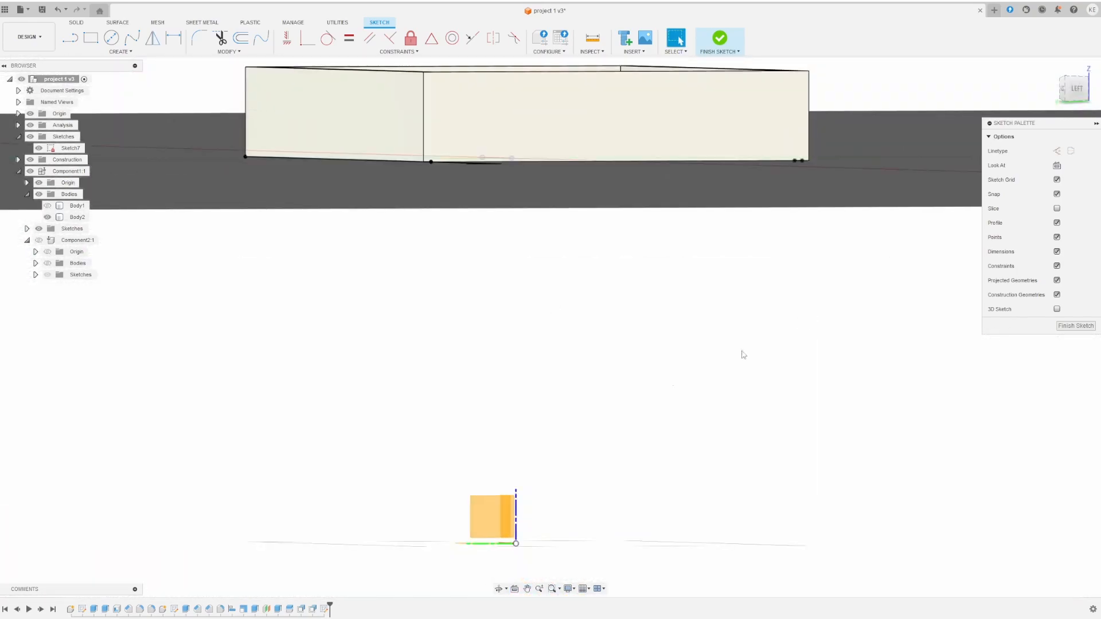
pyautogui.click(323, 610)
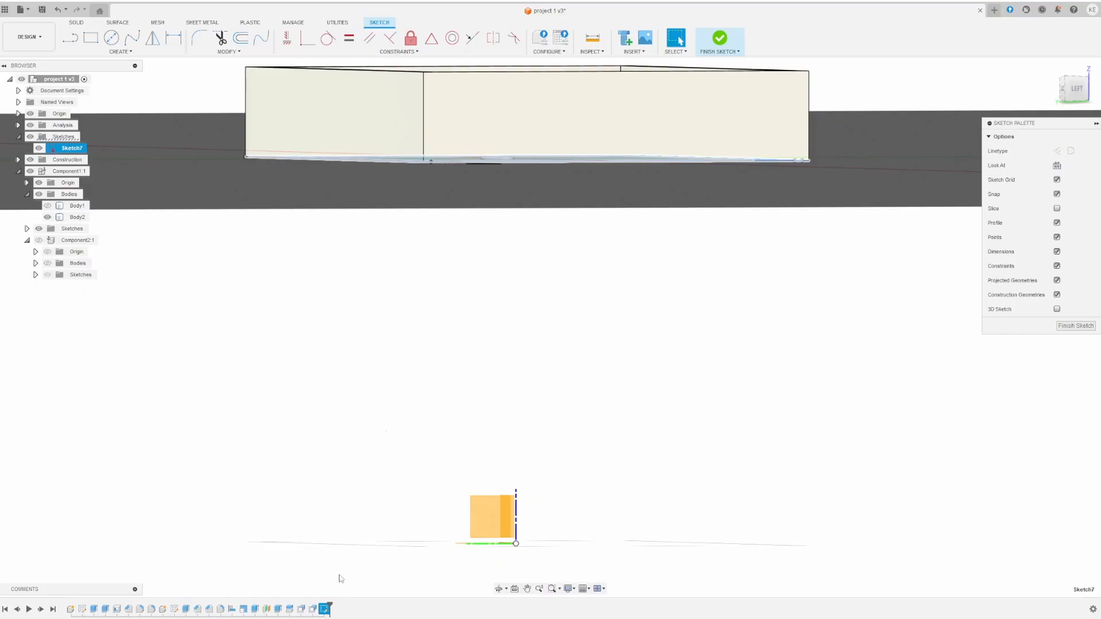
pyautogui.keyDown('shift'); pyautogui.moveTo(477, 210); pyautogui.dragTo(507, 408, button='middle'); pyautogui.keyUp('shift')
pyautogui.click(153, 38)
# - Finish the sketch and select both strip profiles for moving
pyautogui.click(925, 168)
pyautogui.moveTo(924, 167)
pyautogui.keyDown('shift'); pyautogui.mouseDown(button='middle')
pyautogui.moveTo(785, 385)
pyautogui.moveTo(697, 367)
pyautogui.mouseUp(button='middle'); pyautogui.keyUp('shift')
pyautogui.click(720, 38)
pyautogui.click(402, 237)
pyautogui.keyDown('shift'); pyautogui.moveTo(597, 338); pyautogui.dragTo(609, 230, button='middle'); pyautogui.keyUp('shift')
pyautogui.keyDown('shift'); pyautogui.click(794, 481); pyautogui.keyUp('shift')
pyautogui.press('m')
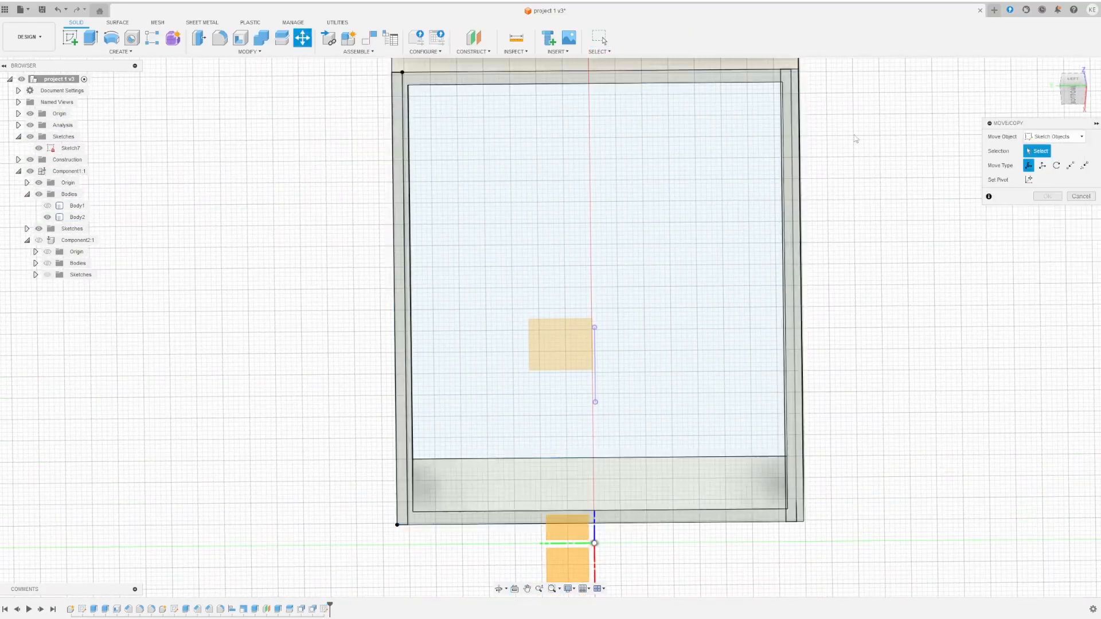
pyautogui.click(793, 124)
pyautogui.keyDown('shift'); pyautogui.moveTo(820, 146); pyautogui.dragTo(847, 166, button='middle'); pyautogui.keyUp('shift')
pyautogui.press('Escape')
pyautogui.keyDown('shift'); pyautogui.moveTo(689, 322); pyautogui.dragTo(602, 401, button='middle'); pyautogui.keyUp('shift')
# - Hide Body2 and reopen Sketch7 to edit the strip lines
pyautogui.click(48, 218)
pyautogui.scroll(-1, 875, 312)
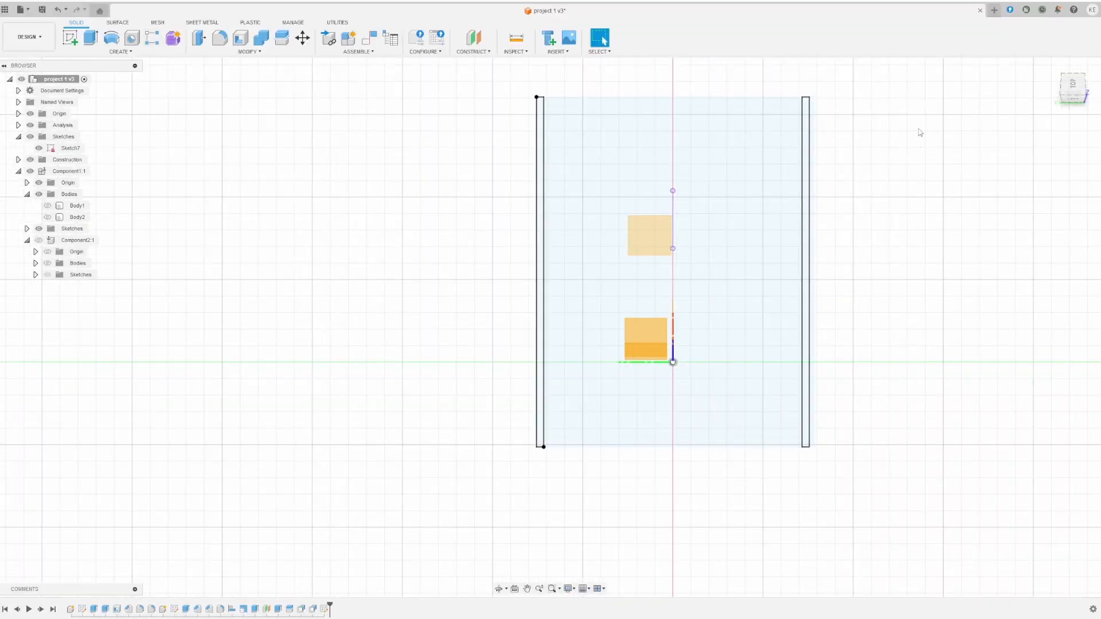
pyautogui.keyDown('shift'); pyautogui.moveTo(921, 134); pyautogui.dragTo(912, 97, button='middle'); pyautogui.keyUp('shift')
pyautogui.click(802, 114)
pyautogui.press('m')
pyautogui.press('Escape')
pyautogui.doubleClick(324, 609)
pyautogui.moveTo(388, 536)
pyautogui.keyDown('shift'); pyautogui.mouseDown(button='middle')
pyautogui.moveTo(486, 288)
pyautogui.moveTo(498, 379)
pyautogui.mouseUp(button='middle'); pyautogui.keyUp('shift')
pyautogui.press('o')
pyautogui.click(543, 256)
pyautogui.press('Escape')
# - Try dimensioning and moving the left strip, then view the lid from the top
pyautogui.press('d')
pyautogui.click(539, 202)
pyautogui.click(546, 201)
pyautogui.keyDown('shift'); pyautogui.moveTo(413, 482); pyautogui.dragTo(448, 458, button='middle'); pyautogui.keyUp('shift')
pyautogui.click(229, 52)
pyautogui.click(212, 150)
pyautogui.doubleClick(546, 277)
pyautogui.press('Escape')
pyautogui.scroll(3, 541, 256)
pyautogui.click(1072, 89)
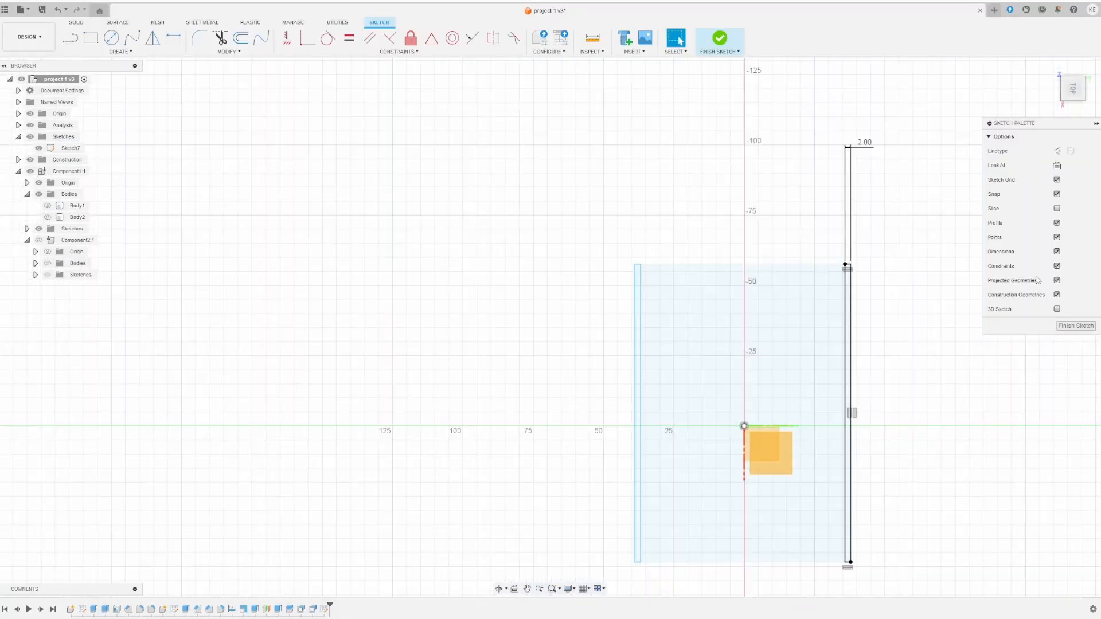
# - Move the left strip 1 mm along Y
pyautogui.press('i')
pyautogui.click(635, 344)
pyautogui.click(641, 344)
pyautogui.click(720, 38)
pyautogui.keyDown('shift'); pyautogui.moveTo(363, 327); pyautogui.dragTo(364, 172, button='middle'); pyautogui.keyUp('shift')
pyautogui.doubleClick(705, 229)
pyautogui.press('m')
pyautogui.moveTo(731, 205); pyautogui.dragTo(741, 205)
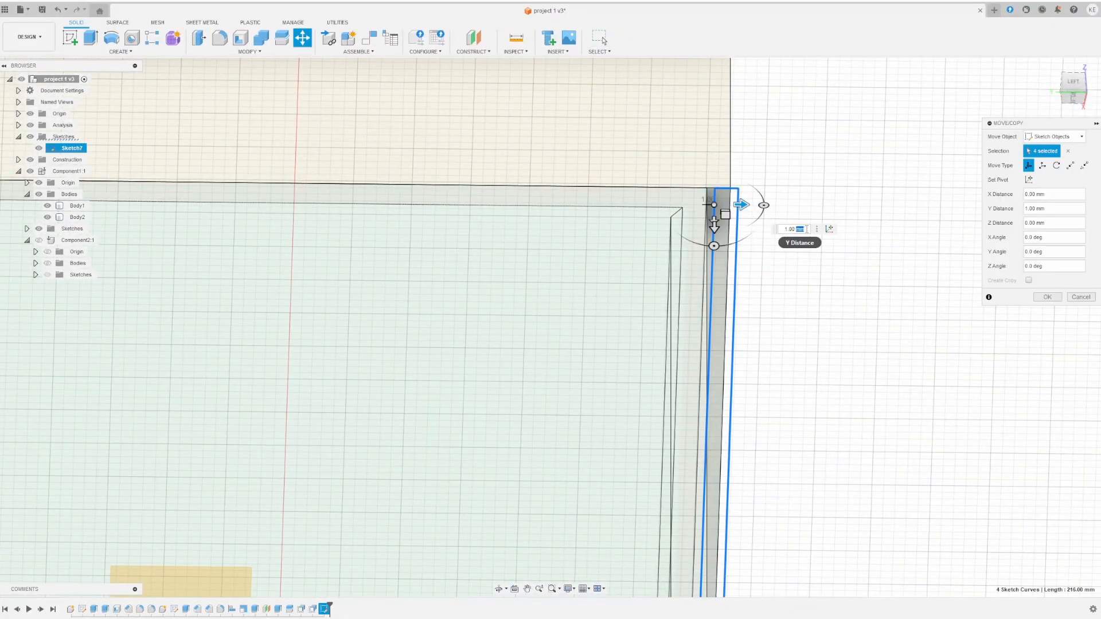
pyautogui.press('Return')
# - Move the other strip 1 mm along Y as well
pyautogui.scroll(-5, 759, 186)
pyautogui.keyDown('shift'); pyautogui.moveTo(597, 229); pyautogui.dragTo(574, 287, button='middle'); pyautogui.keyUp('shift')
pyautogui.scroll(3, 573, 276)
pyautogui.moveTo(574, 258); pyautogui.dragTo(644, 280, button='middle')
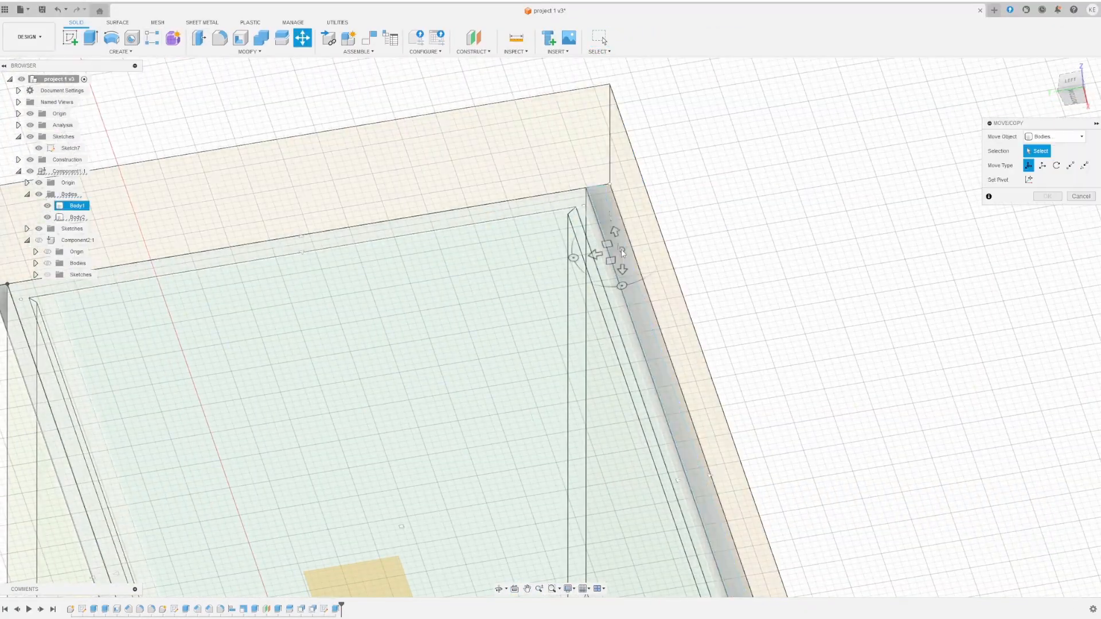
pyautogui.press('Return')
pyautogui.press('m')
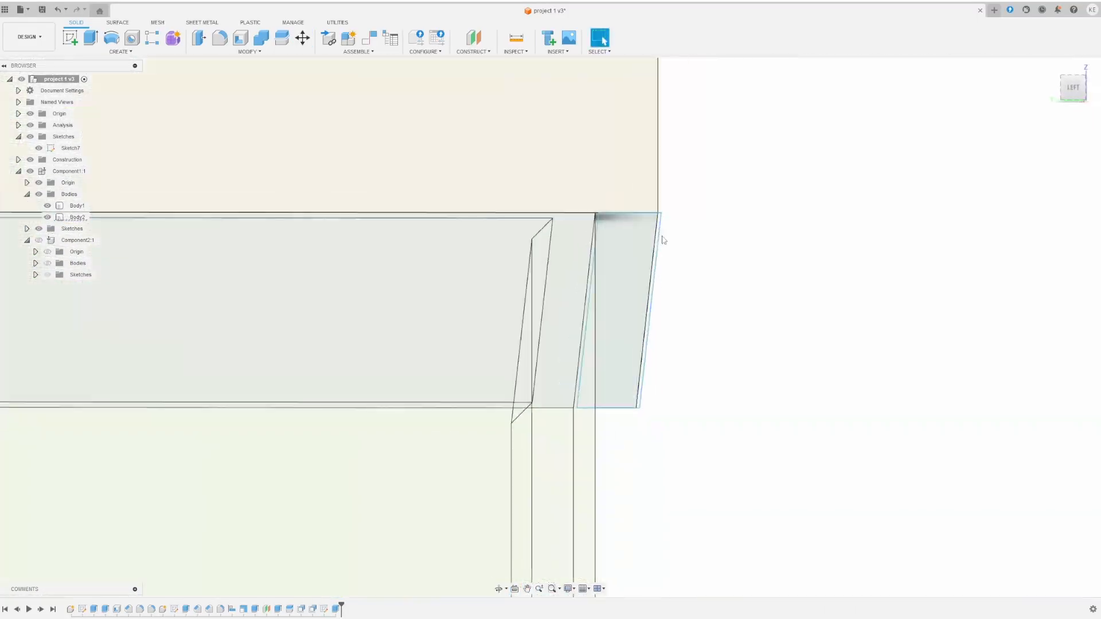
pyautogui.press('m')
pyautogui.press('Return')
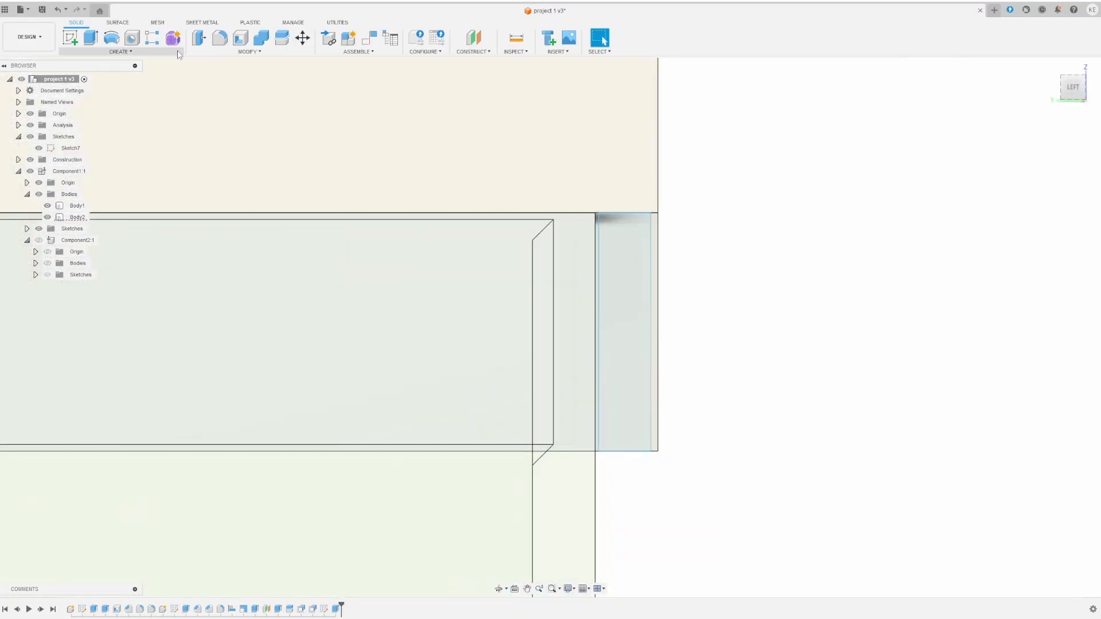
# - Extrude both narrow end profiles of Sketch7 5 mm downward
pyautogui.press('e')
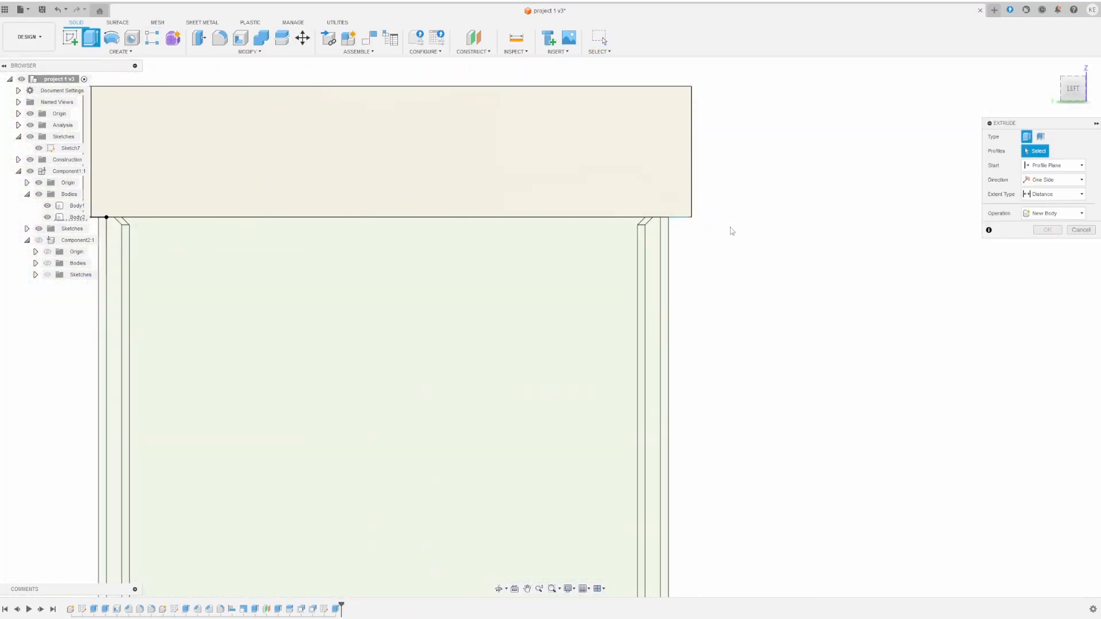
pyautogui.keyDown('shift'); pyautogui.moveTo(730, 231); pyautogui.dragTo(424, 235, button='middle'); pyautogui.keyUp('shift')
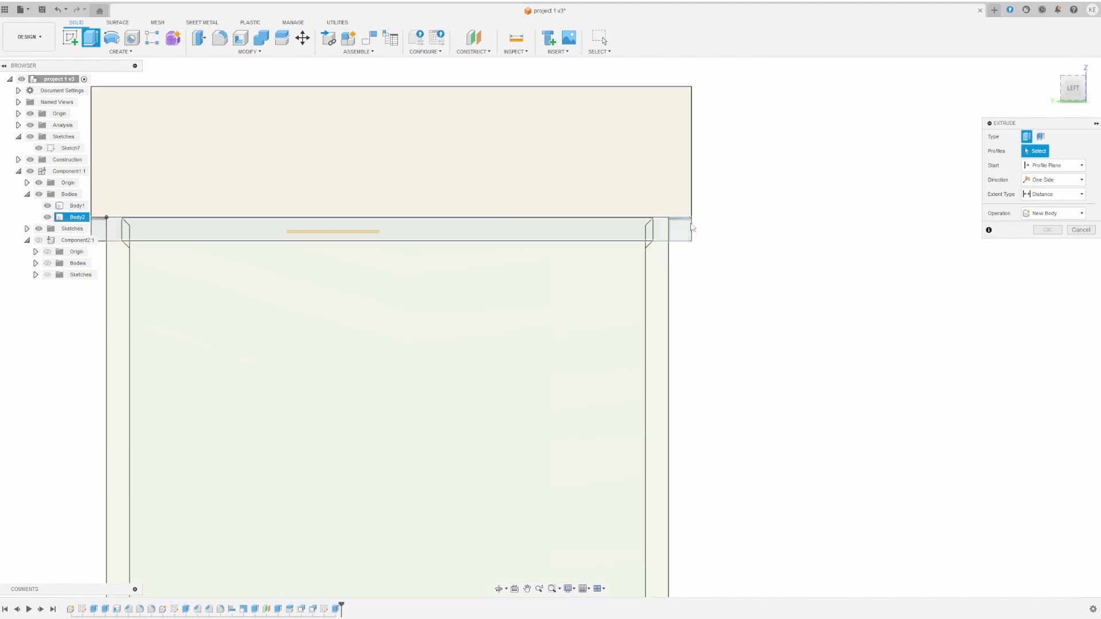
pyautogui.keyDown('shift'); pyautogui.moveTo(430, 253); pyautogui.dragTo(427, 252, button='middle'); pyautogui.keyUp('shift')
pyautogui.scroll(-3, 411, 235)
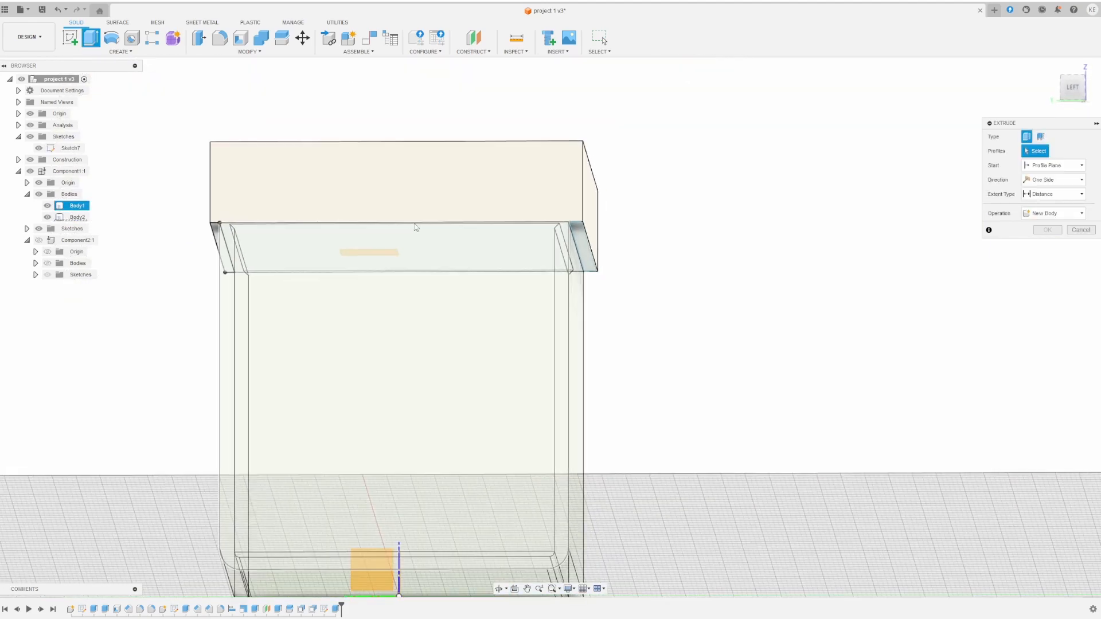
pyautogui.click(216, 237)
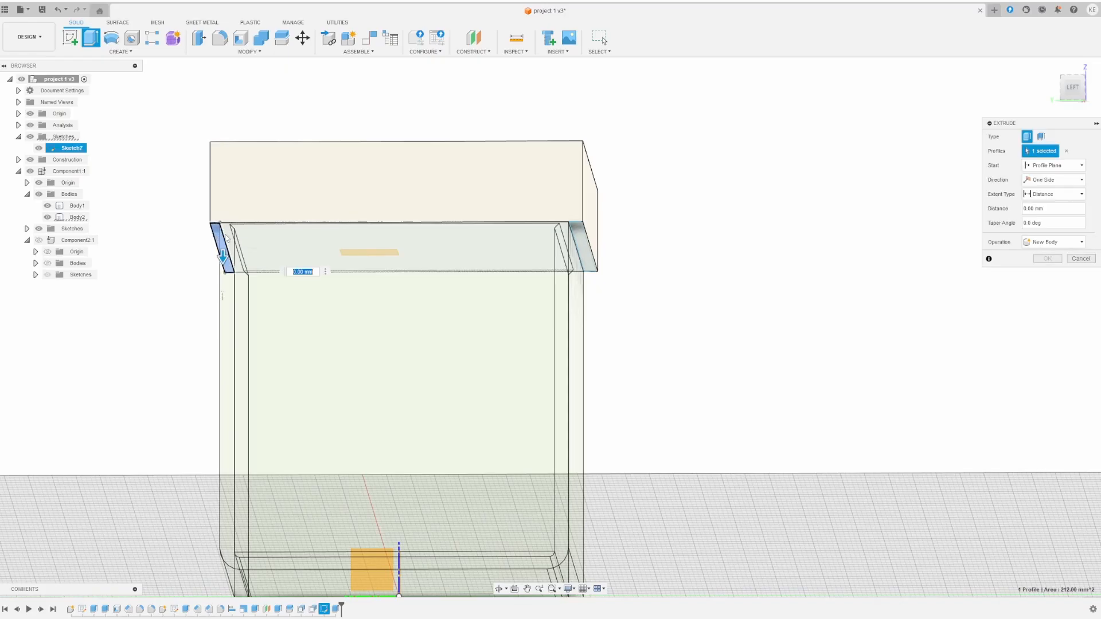
pyautogui.moveTo(587, 242); pyautogui.dragTo(595, 258, button='middle')
pyautogui.keyDown('shift'); pyautogui.moveTo(595, 258); pyautogui.dragTo(606, 263, button='middle'); pyautogui.keyUp('shift')
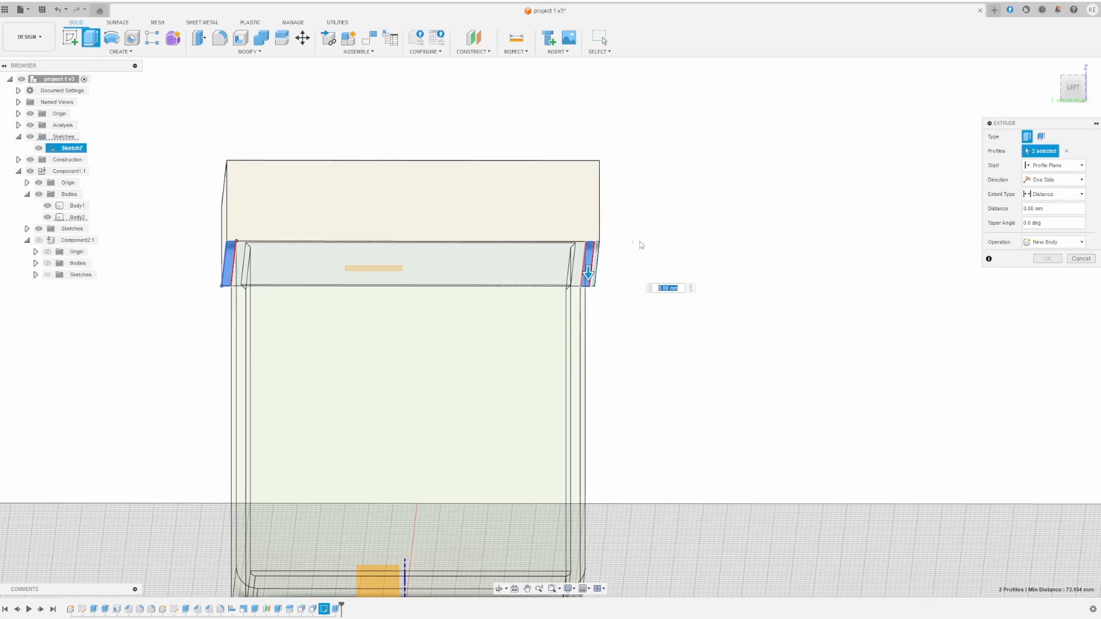
pyautogui.moveTo(637, 256)
pyautogui.keyDown('shift'); pyautogui.mouseDown(button='middle')
pyautogui.moveTo(632, 263)
pyautogui.moveTo(640, 256)
pyautogui.mouseUp(button='middle'); pyautogui.keyUp('shift')
pyautogui.moveTo(586, 281); pyautogui.dragTo(586, 292)
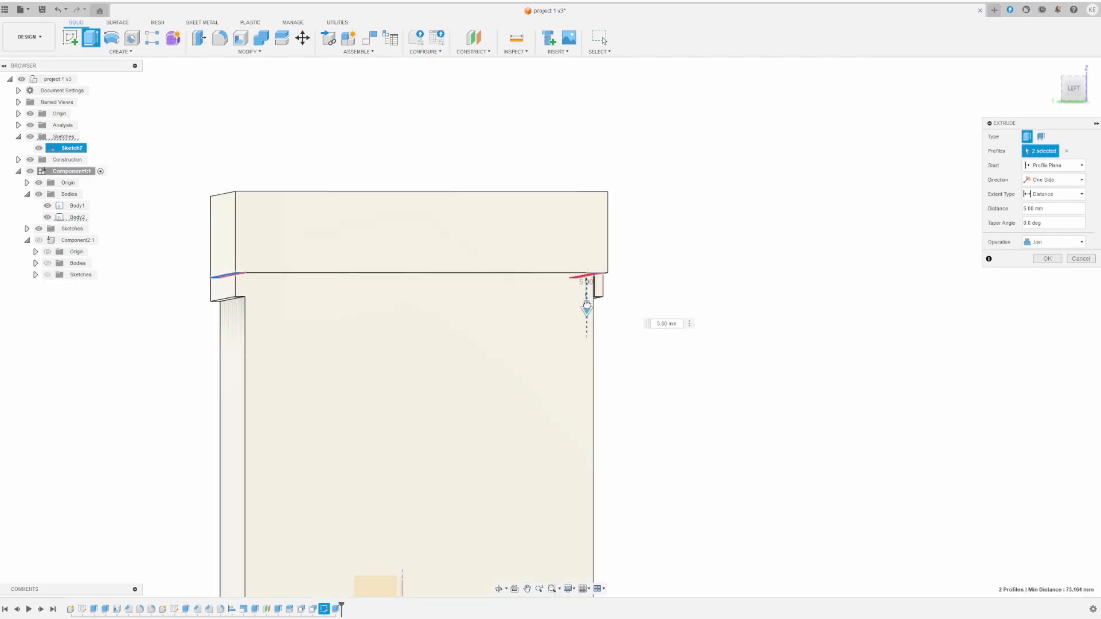
# - Set the extrude operation to New Body
pyautogui.keyDown('shift'); pyautogui.moveTo(693, 274); pyautogui.dragTo(715, 270, button='middle'); pyautogui.keyUp('shift')
pyautogui.moveTo(698, 278); pyautogui.dragTo(863, 268)
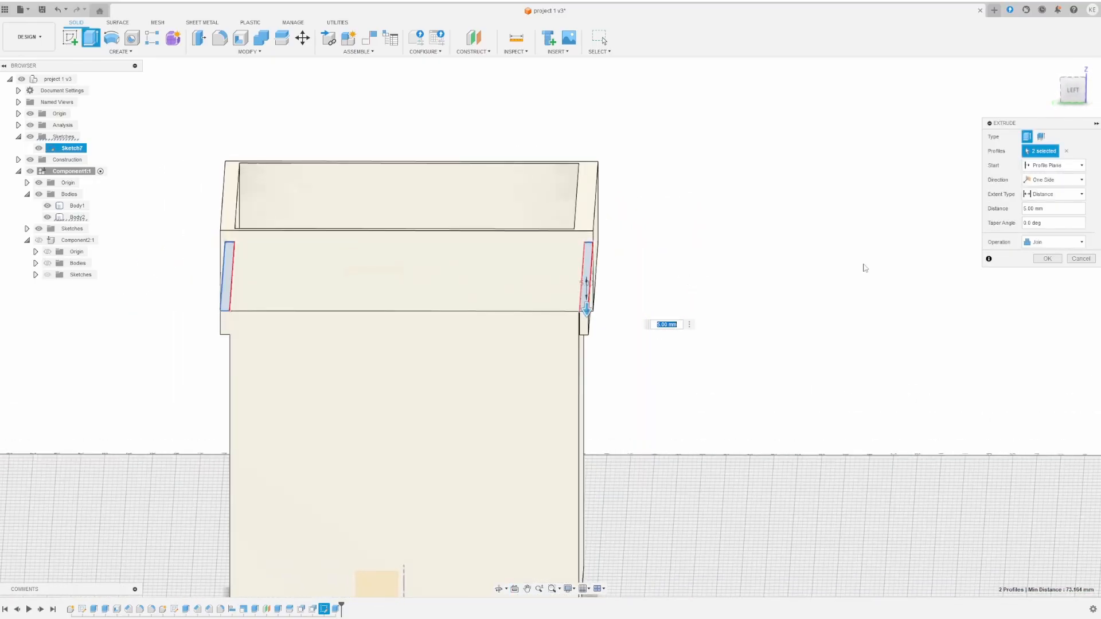
pyautogui.click(1054, 242)
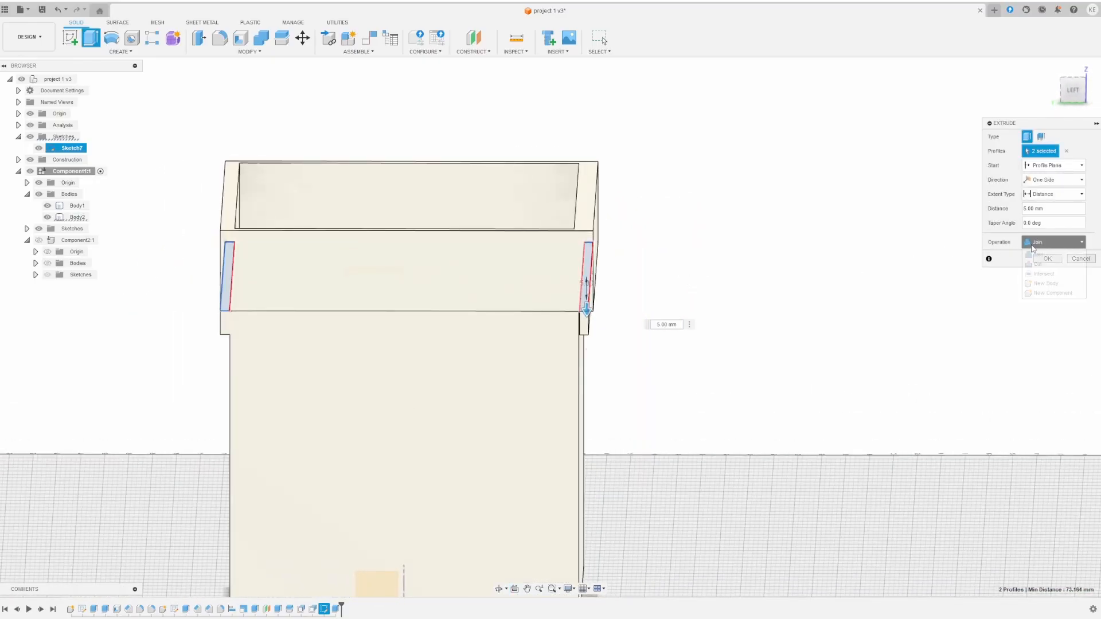
pyautogui.click(1047, 283)
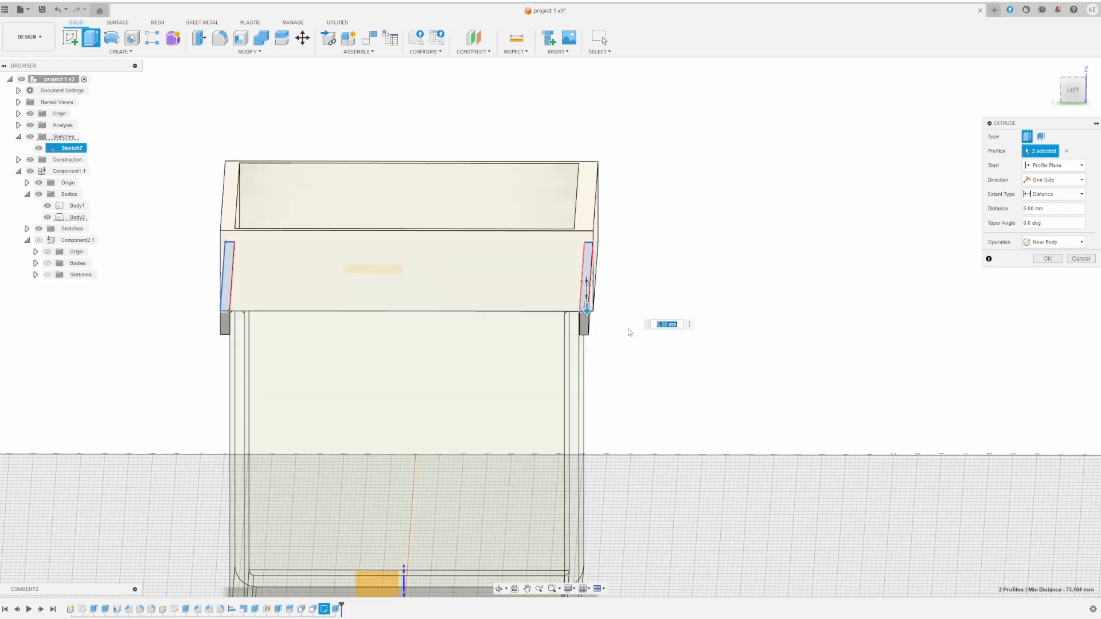
# - Commit the 5 mm flange extrusion as new bodies Body3 and Body4
pyautogui.click(1053, 262)
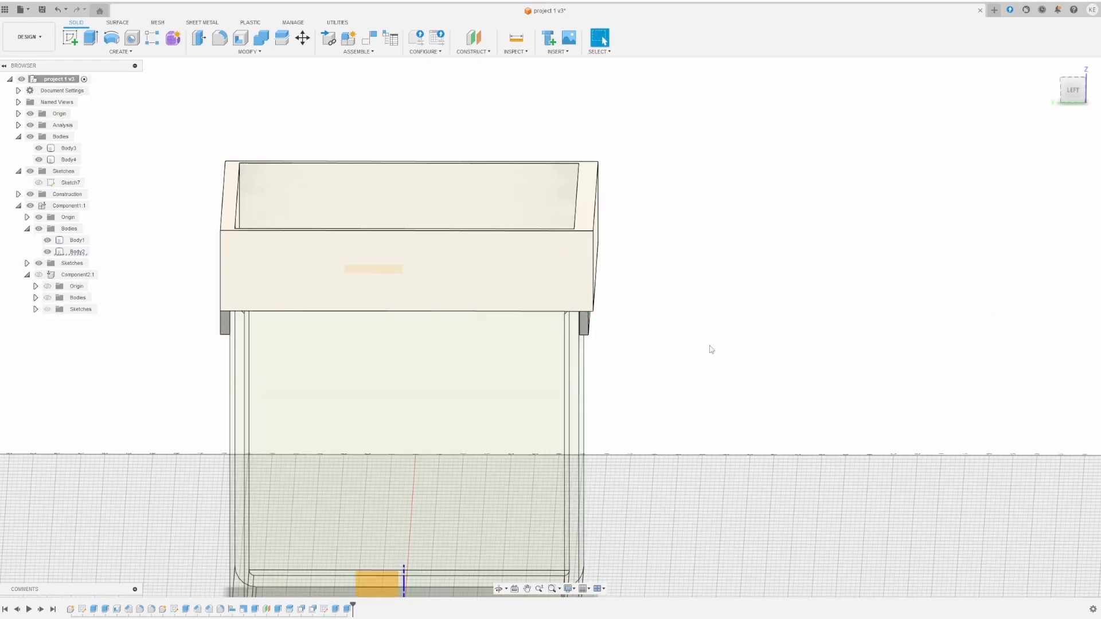
pyautogui.keyDown('shift'); pyautogui.moveTo(710, 348); pyautogui.dragTo(618, 353, button='middle'); pyautogui.keyUp('shift')
pyautogui.scroll(3, 619, 247)
pyautogui.scroll(4, 568, 316)
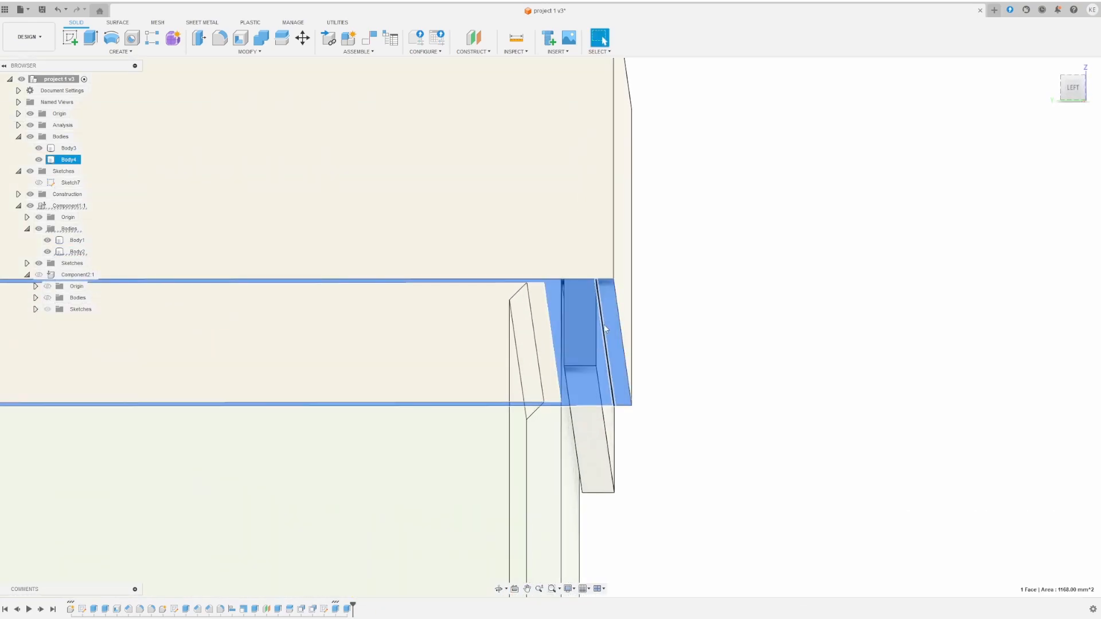
pyautogui.click(581, 321)
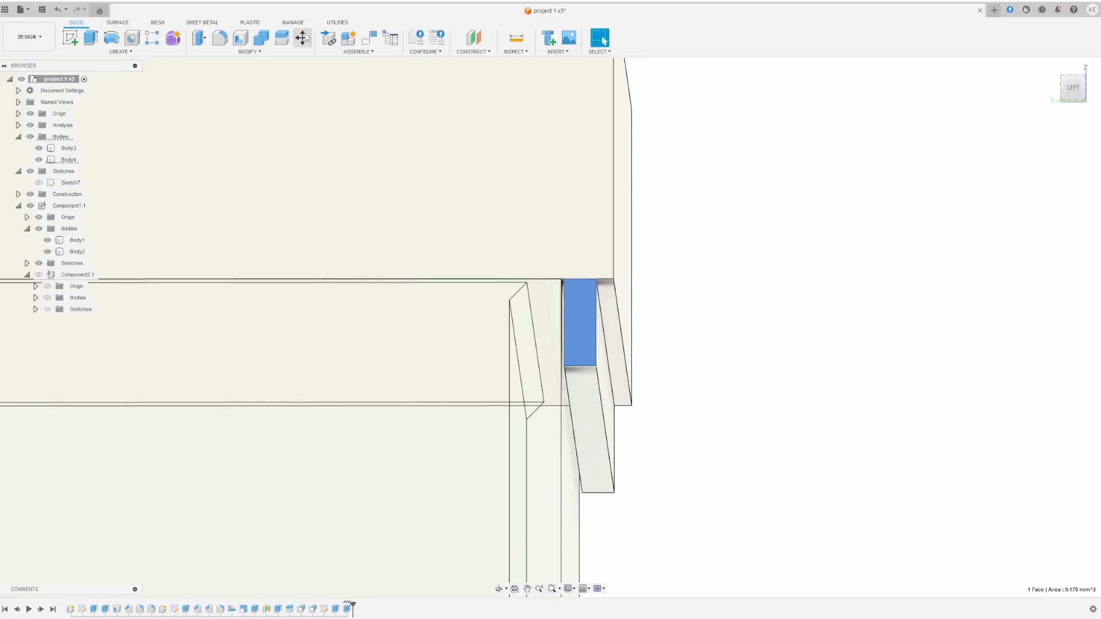
pyautogui.doubleClick(579, 323)
pyautogui.press('Escape')
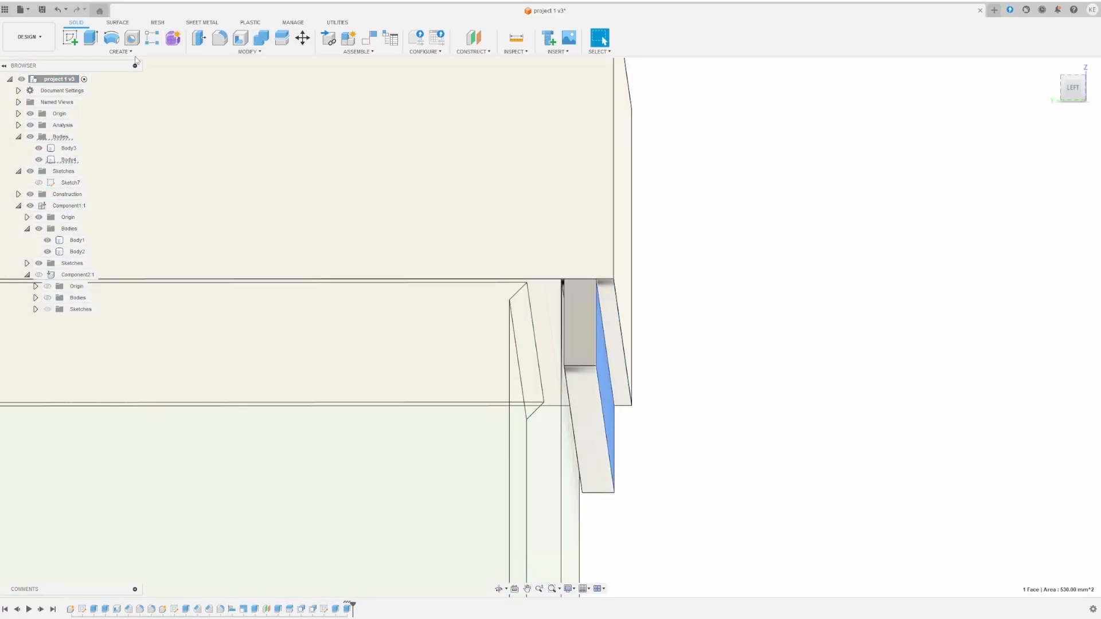
# - Offset the right flange's slanted face outward by 1 mm with Offset Face
pyautogui.click(261, 37)
pyautogui.click(248, 52)
pyautogui.click(218, 130)
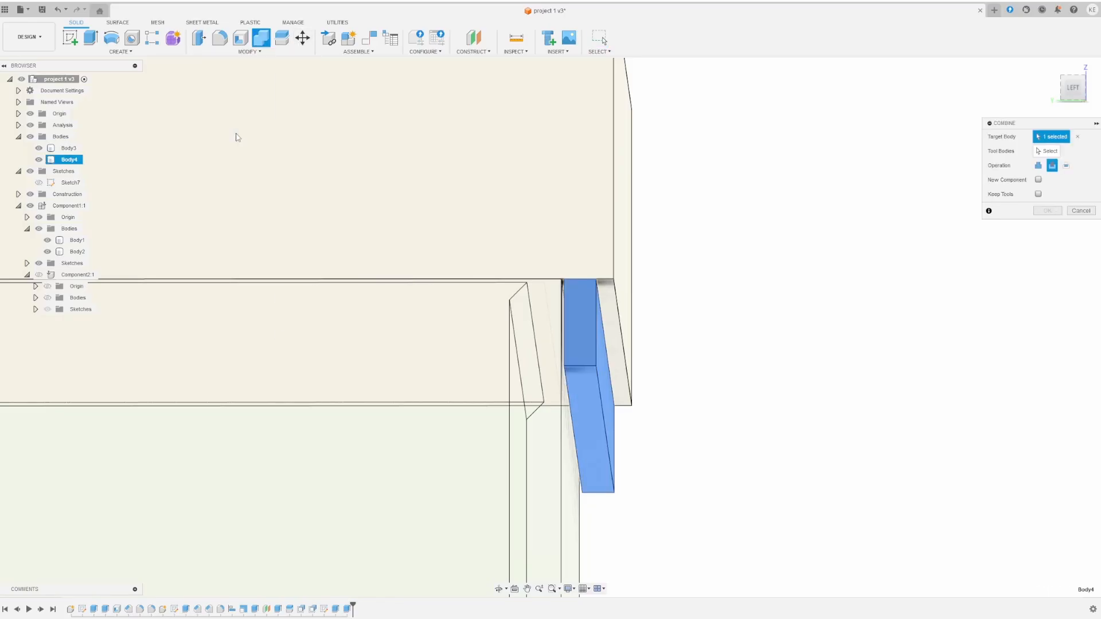
pyautogui.click(609, 379)
pyautogui.moveTo(614, 376); pyautogui.dragTo(635, 376)
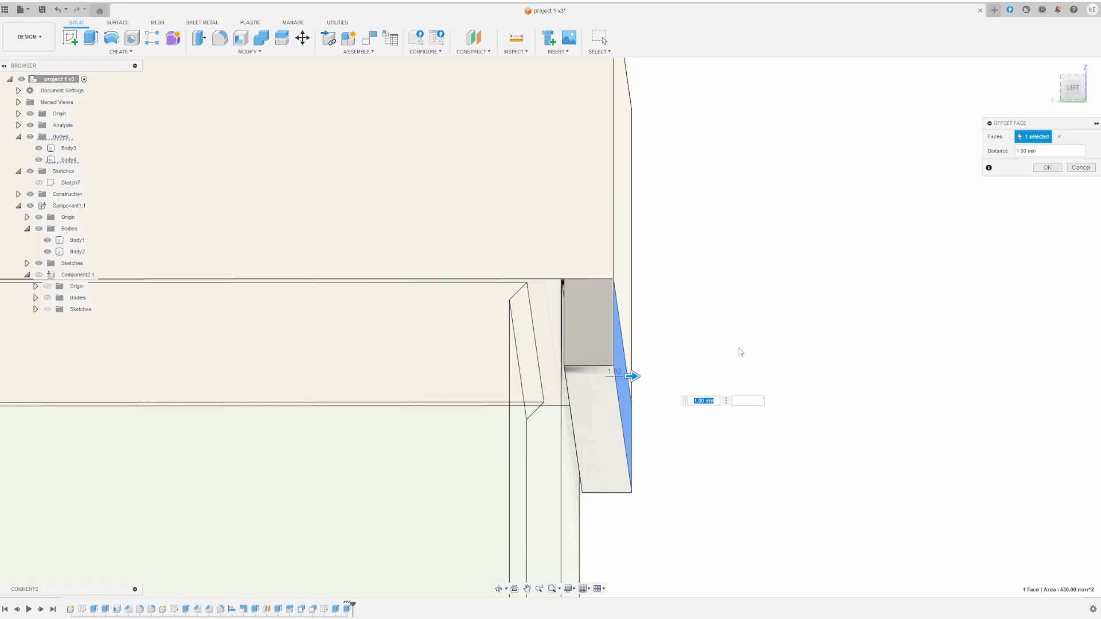
pyautogui.click(1054, 168)
pyautogui.moveTo(713, 285)
pyautogui.keyDown('shift'); pyautogui.mouseDown(button='middle')
pyautogui.moveTo(698, 307)
pyautogui.moveTo(672, 284)
pyautogui.moveTo(718, 290)
pyautogui.mouseUp(button='middle'); pyautogui.keyUp('shift')
pyautogui.scroll(-5, 547, 322)
pyautogui.keyDown('shift'); pyautogui.moveTo(253, 279); pyautogui.dragTo(228, 287, button='middle'); pyautogui.keyUp('shift')
pyautogui.moveTo(144, 292); pyautogui.dragTo(363, 278, button='middle')
pyautogui.scroll(8, 321, 314)
pyautogui.scroll(2, 362, 268)
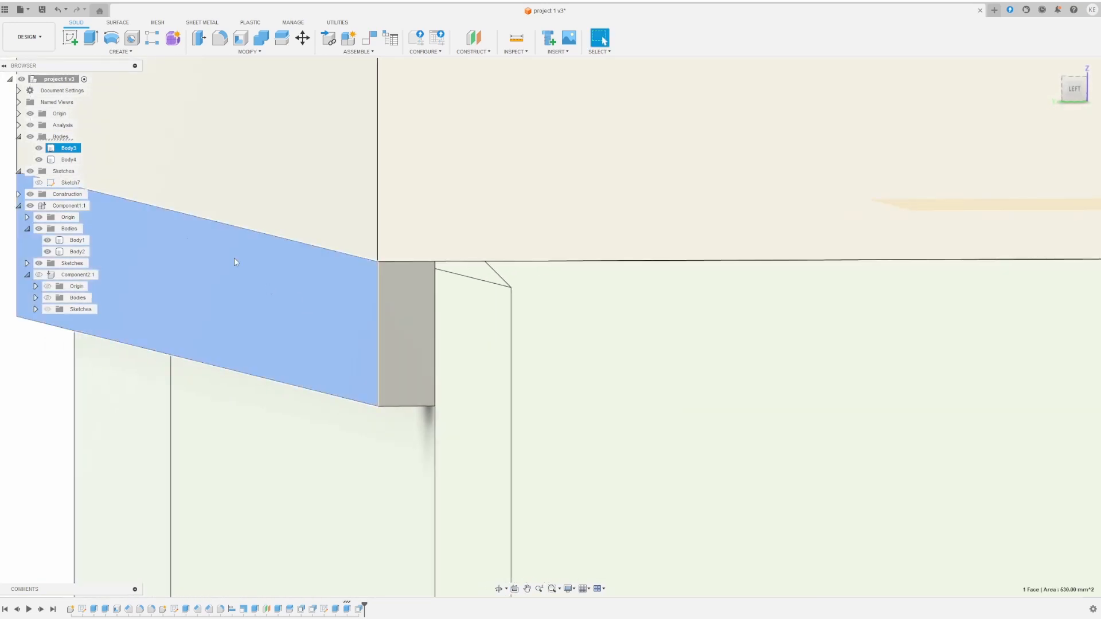
# - Offset the left flange's slanted face outward by 1.00 mm
pyautogui.click(234, 257)
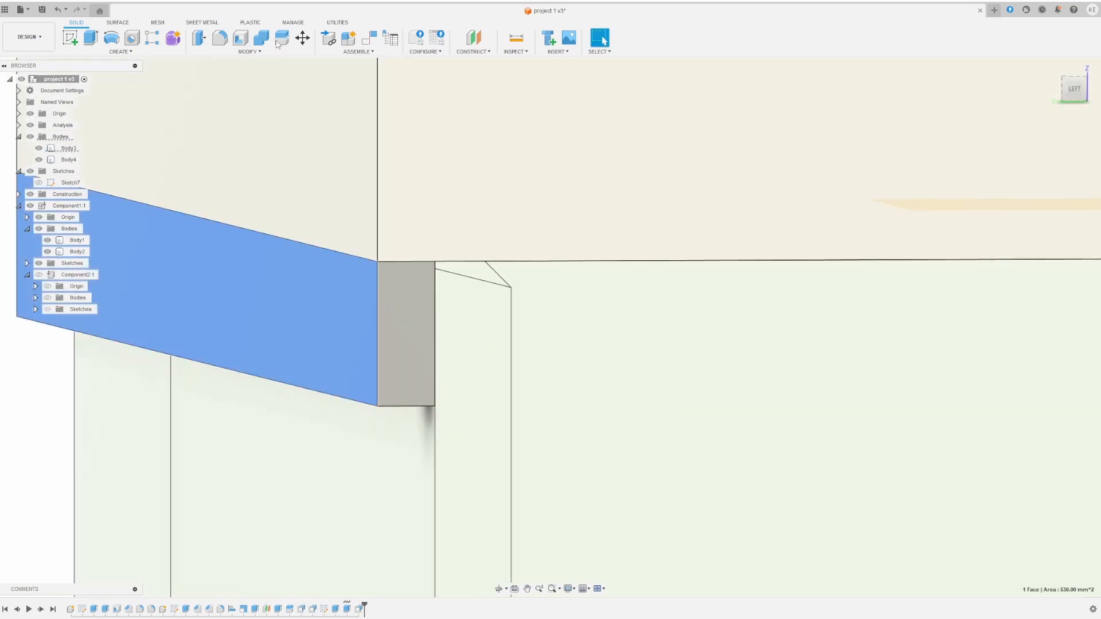
pyautogui.click(198, 38)
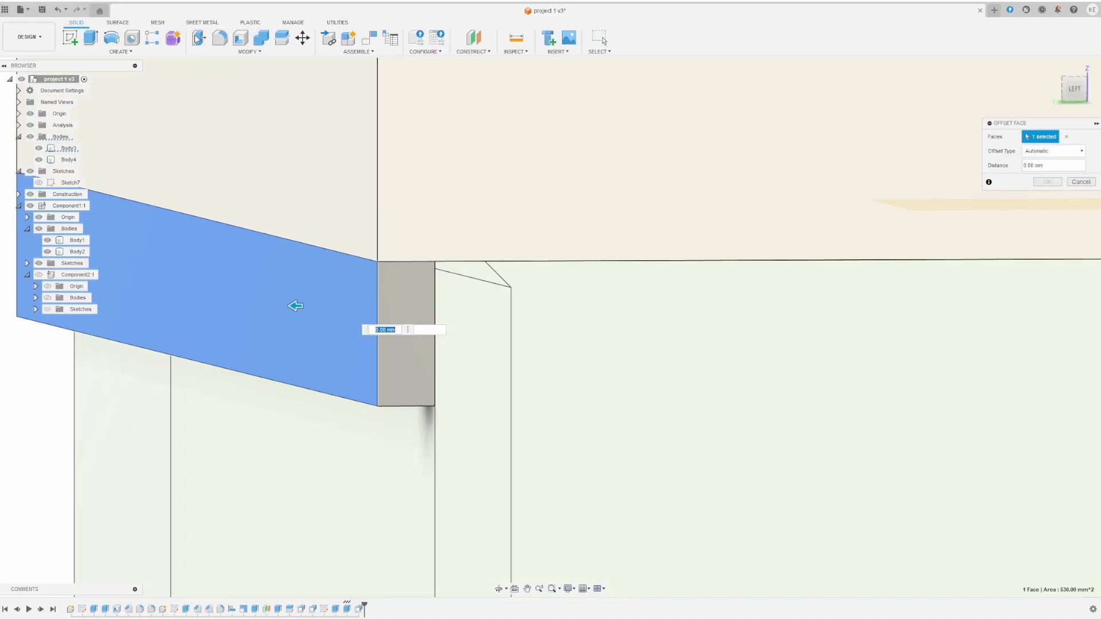
pyautogui.moveTo(290, 304); pyautogui.dragTo(284, 306)
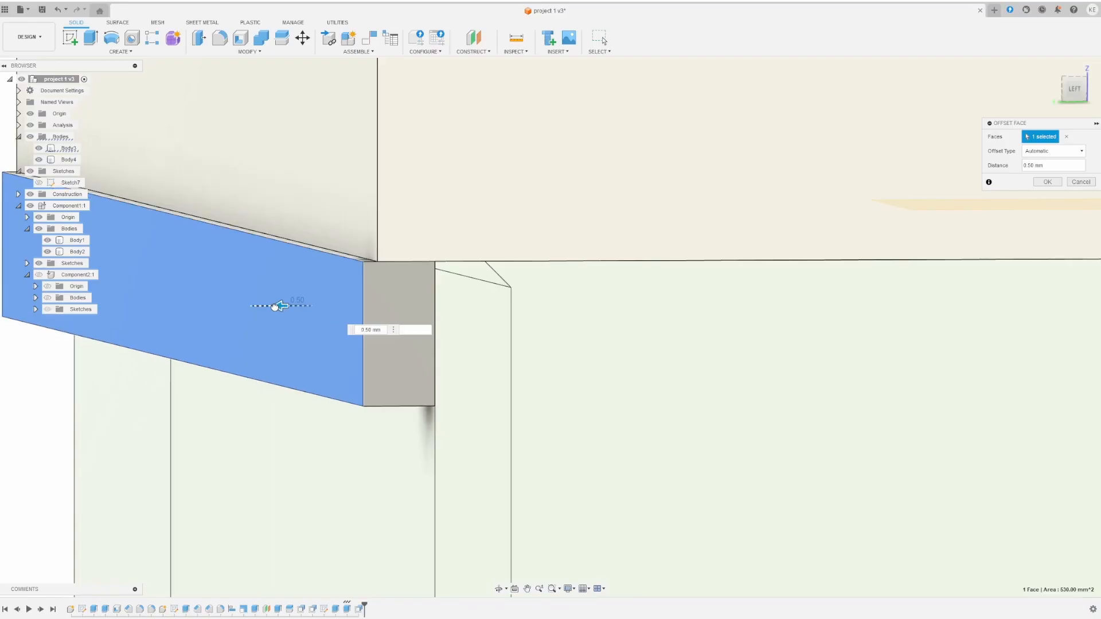
pyautogui.moveTo(277, 307); pyautogui.dragTo(269, 307)
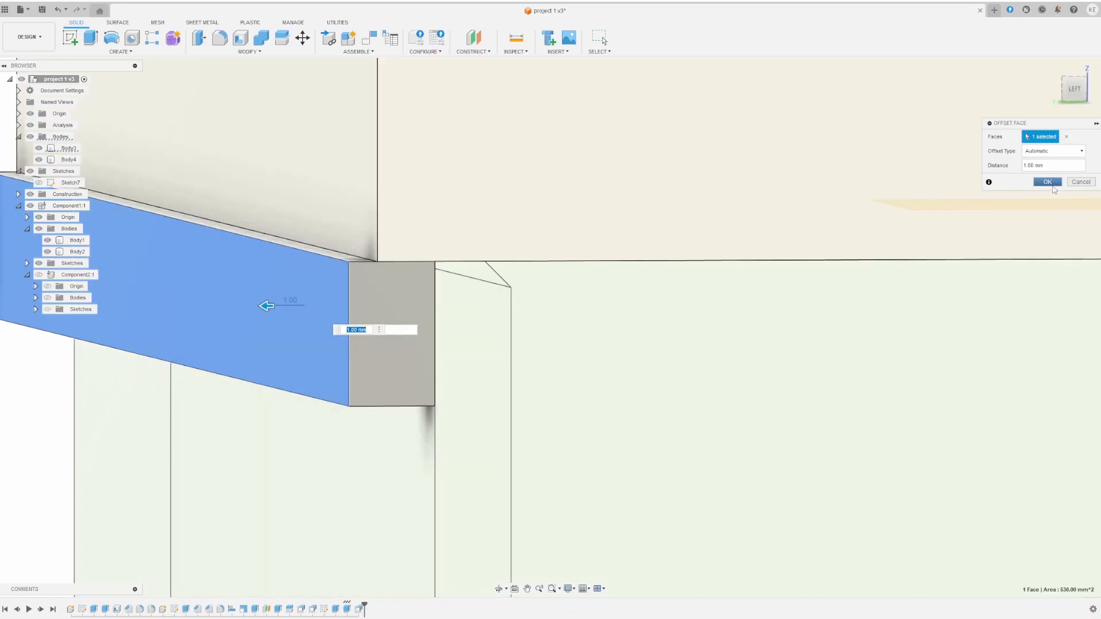
pyautogui.click(1054, 187)
# - Start an Offset Face on the box wall, hide Body1, then cancel it
pyautogui.moveTo(473, 322)
pyautogui.keyDown('shift'); pyautogui.mouseDown(button='middle')
pyautogui.moveTo(444, 312)
pyautogui.moveTo(472, 328)
pyautogui.moveTo(455, 321)
pyautogui.mouseUp(button='middle'); pyautogui.keyUp('shift')
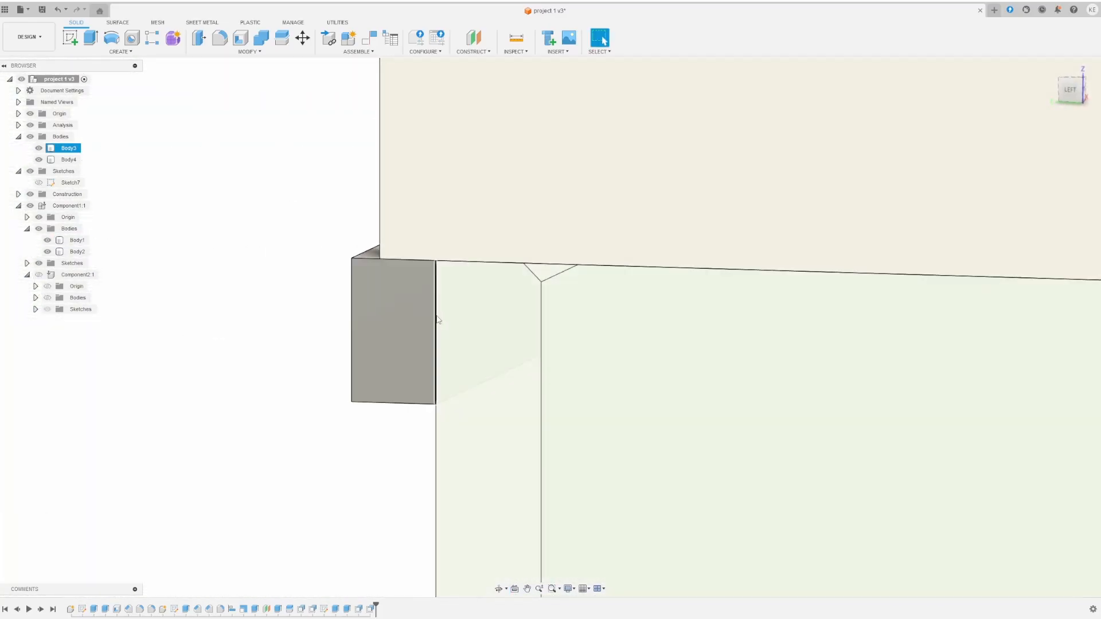
pyautogui.click(249, 52)
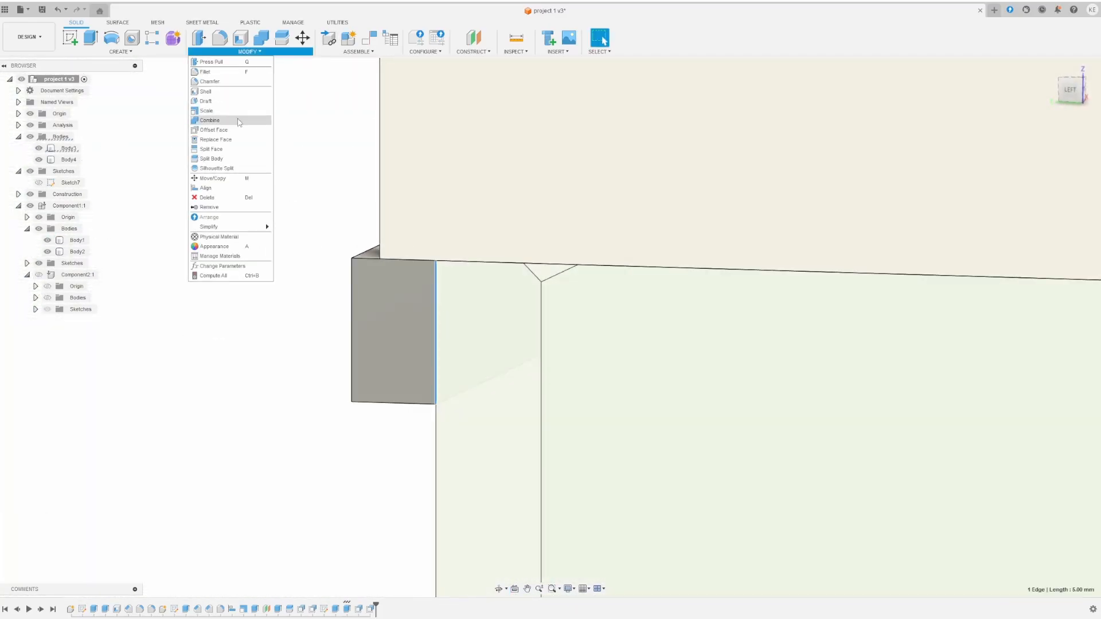
pyautogui.click(241, 131)
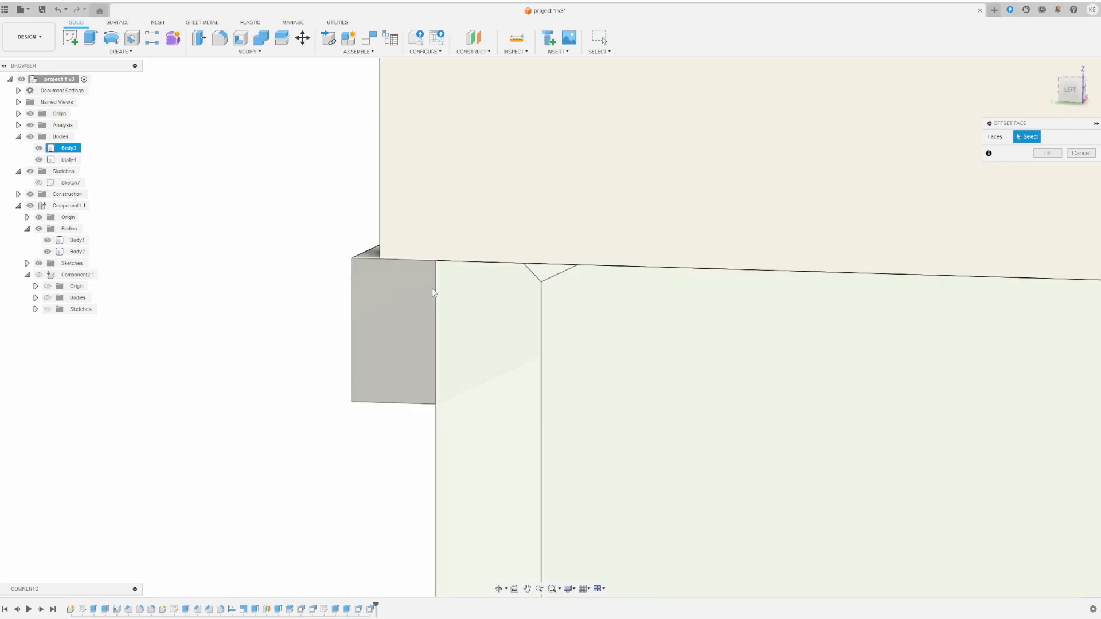
pyautogui.click(437, 293)
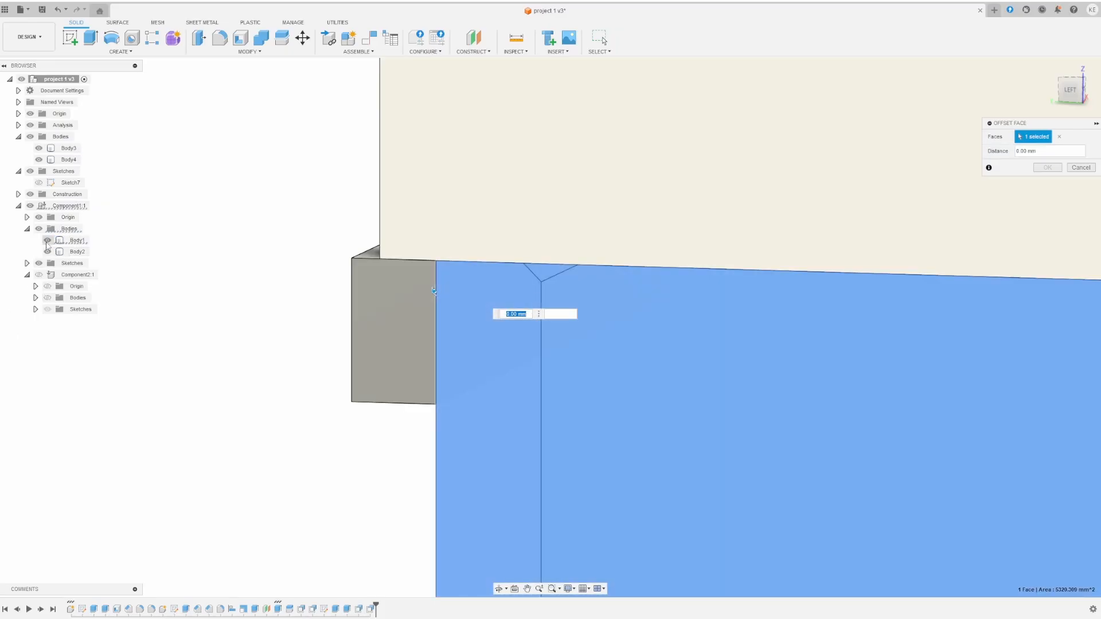
pyautogui.click(47, 241)
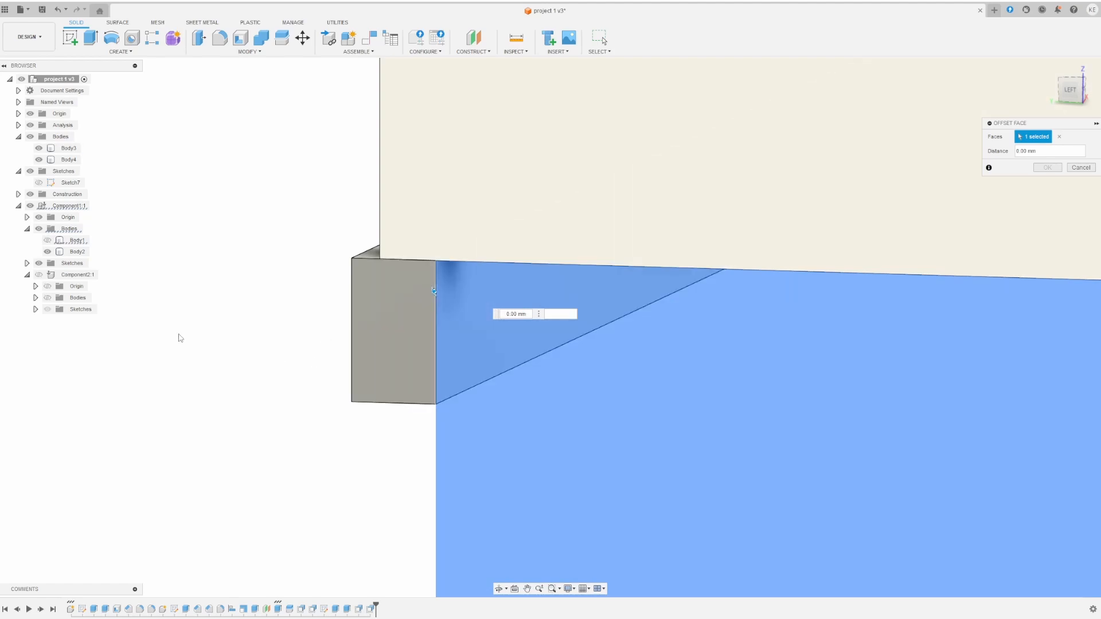
pyautogui.press('Escape')
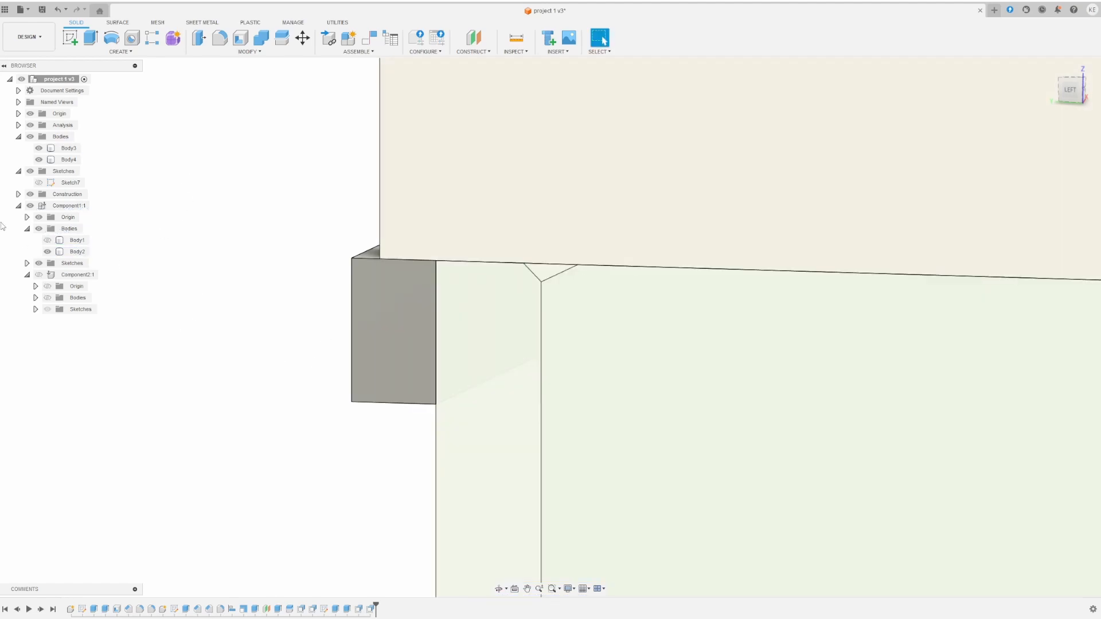
# - Toggle Body2, Body1 and Body3 visibility to check how the flange fits
pyautogui.click(46, 252)
pyautogui.click(45, 251)
pyautogui.click(47, 240)
pyautogui.click(40, 148)
pyautogui.click(39, 148)
pyautogui.scroll(-10, 241, 282)
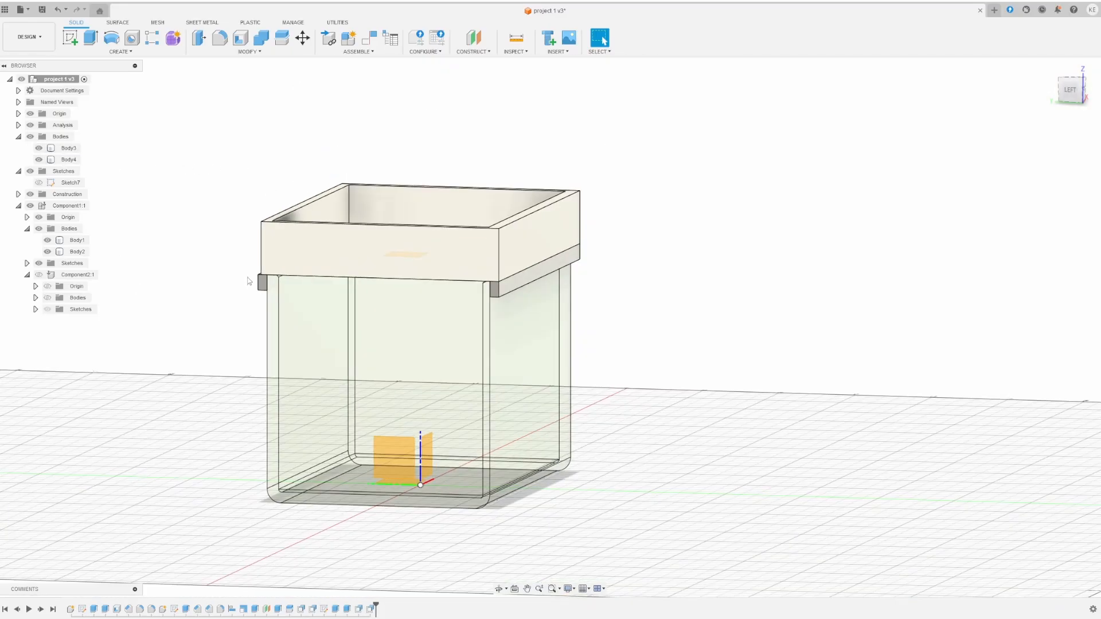
pyautogui.scroll(5, 235, 299)
pyautogui.scroll(2, 200, 295)
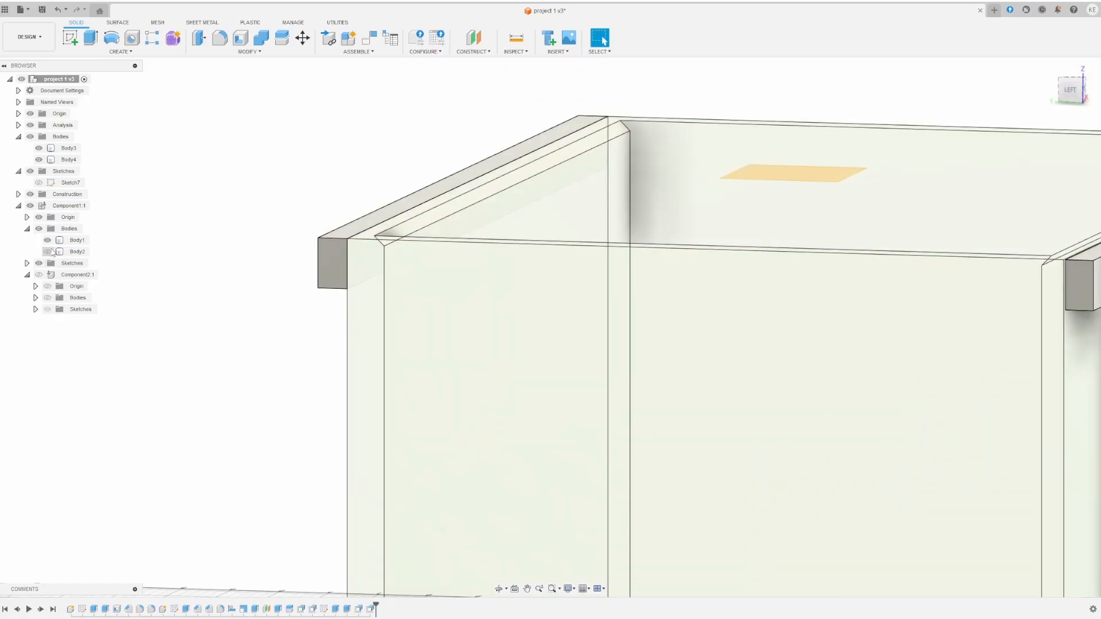
# - Offset the side rail's angled end face by -1.00 mm, with Body1 hidden
pyautogui.click(47, 240)
pyautogui.click(384, 258)
pyautogui.click(383, 258)
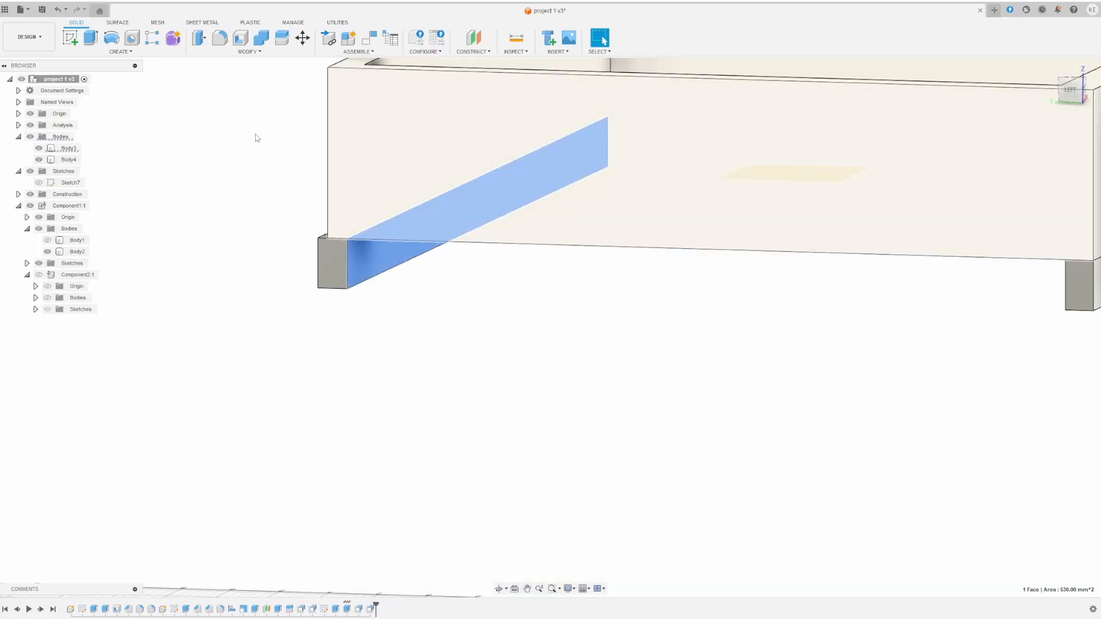
pyautogui.click(249, 51)
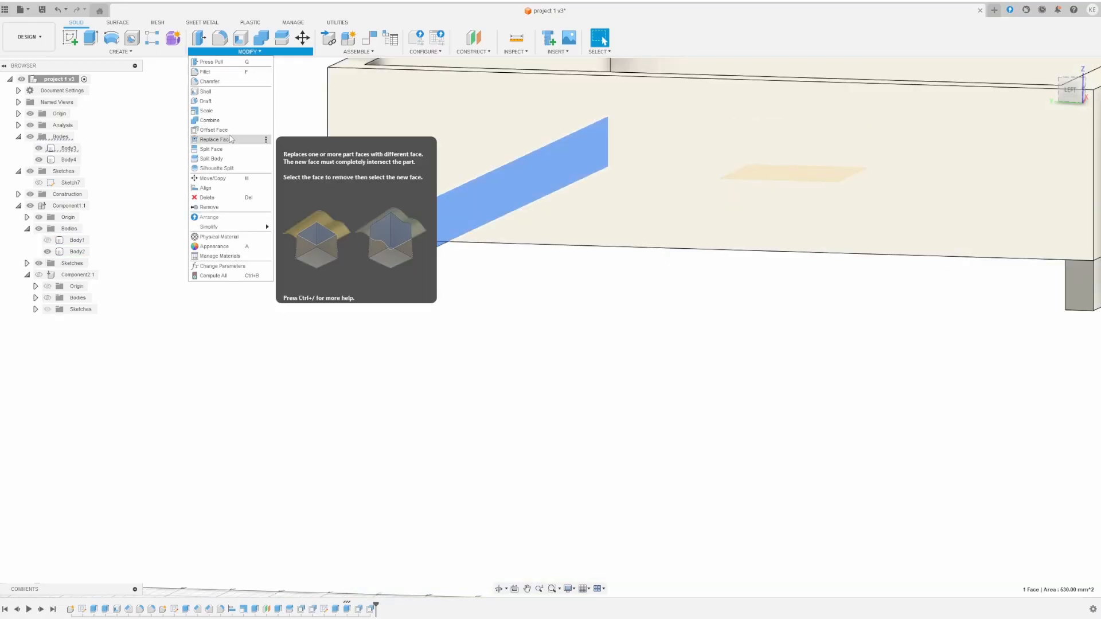
pyautogui.click(221, 129)
pyautogui.moveTo(390, 253); pyautogui.dragTo(384, 247)
pyautogui.keyDown('shift'); pyautogui.moveTo(241, 202); pyautogui.dragTo(295, 207, button='middle'); pyautogui.keyUp('shift')
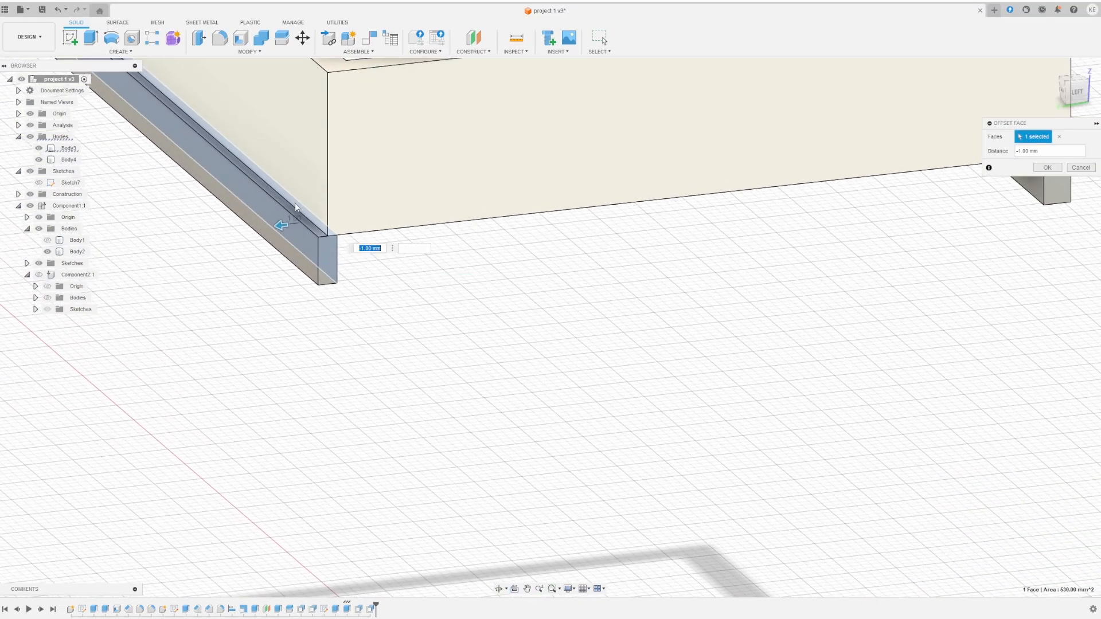
pyautogui.click(1058, 166)
# - Offset the lid box's left side face outward by 1.00 mm and inspect the result
pyautogui.click(235, 111)
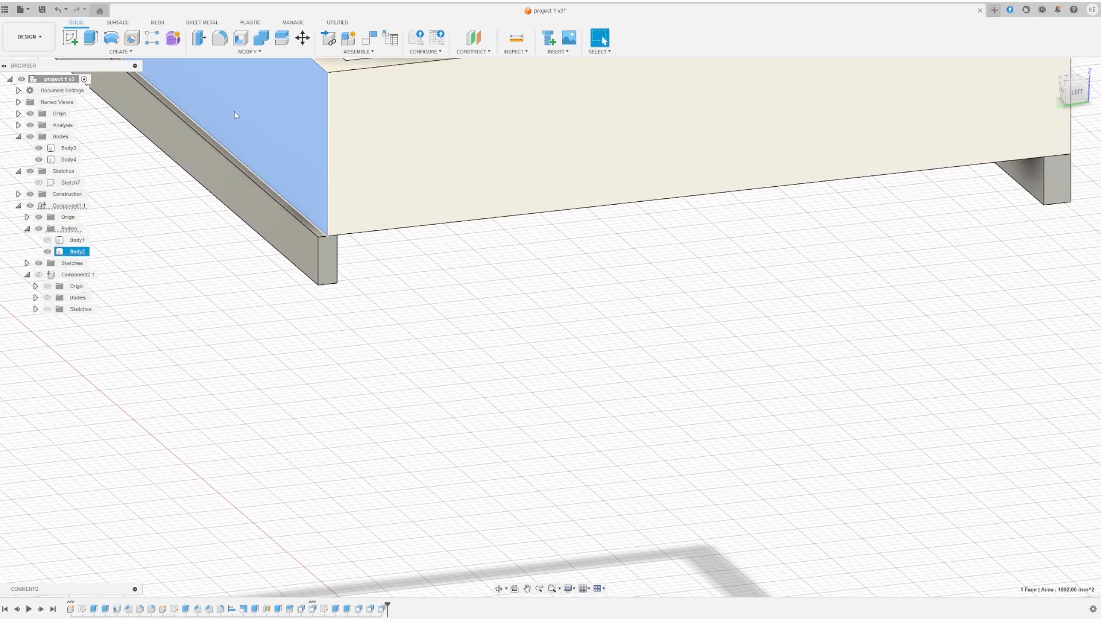
pyautogui.click(239, 52)
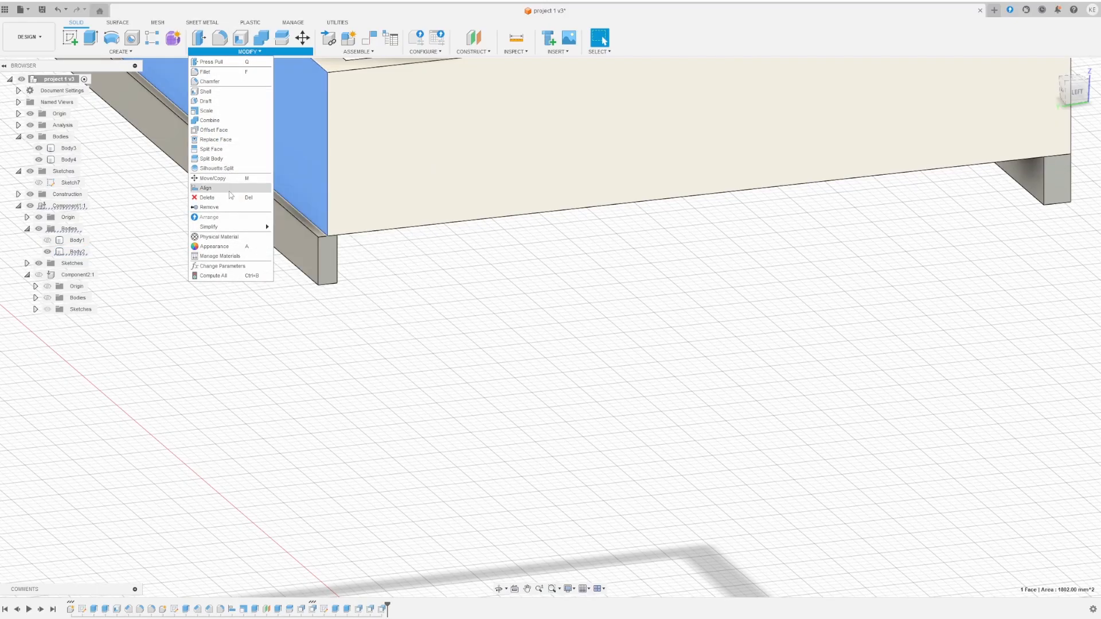
pyautogui.click(230, 130)
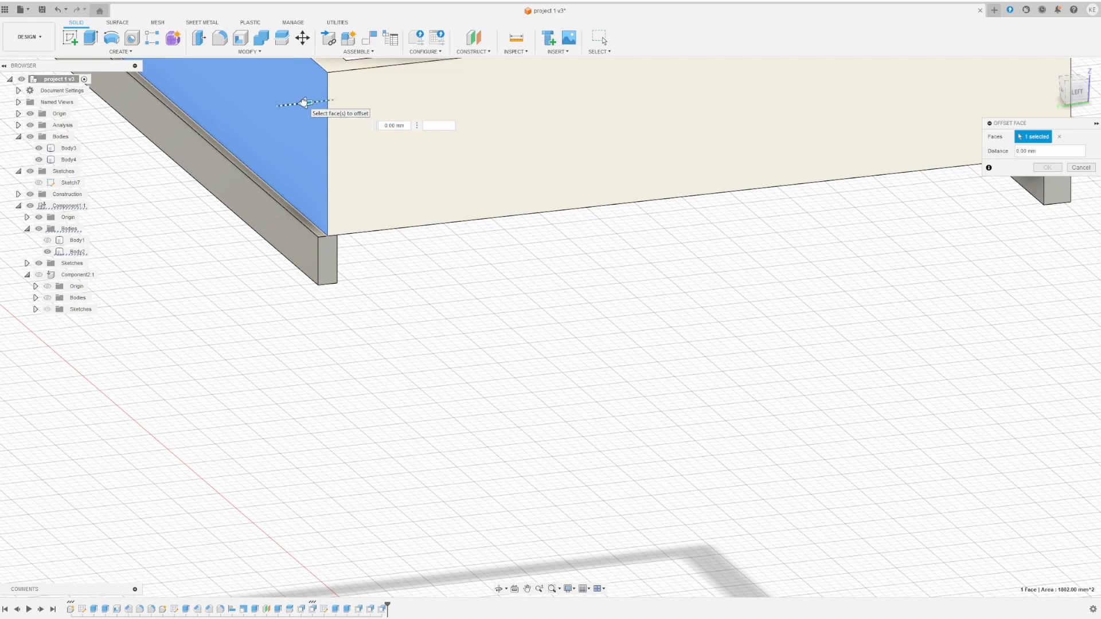
pyautogui.moveTo(305, 103); pyautogui.dragTo(296, 104)
pyautogui.scroll(8, 284, 245)
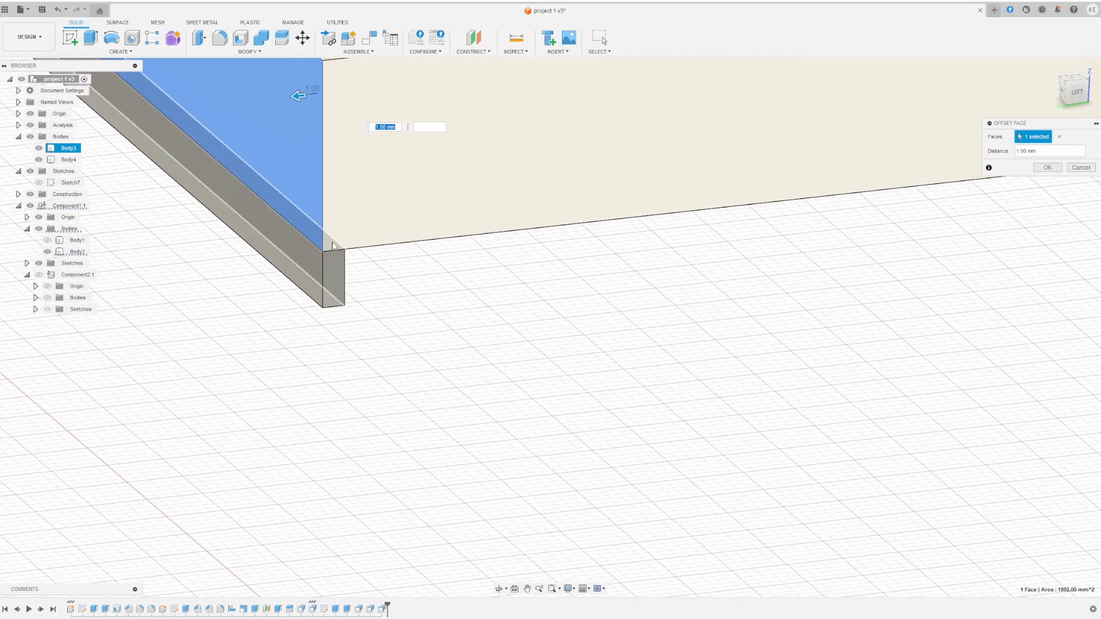
pyautogui.scroll(-3, 669, 352)
pyautogui.scroll(-3, 834, 277)
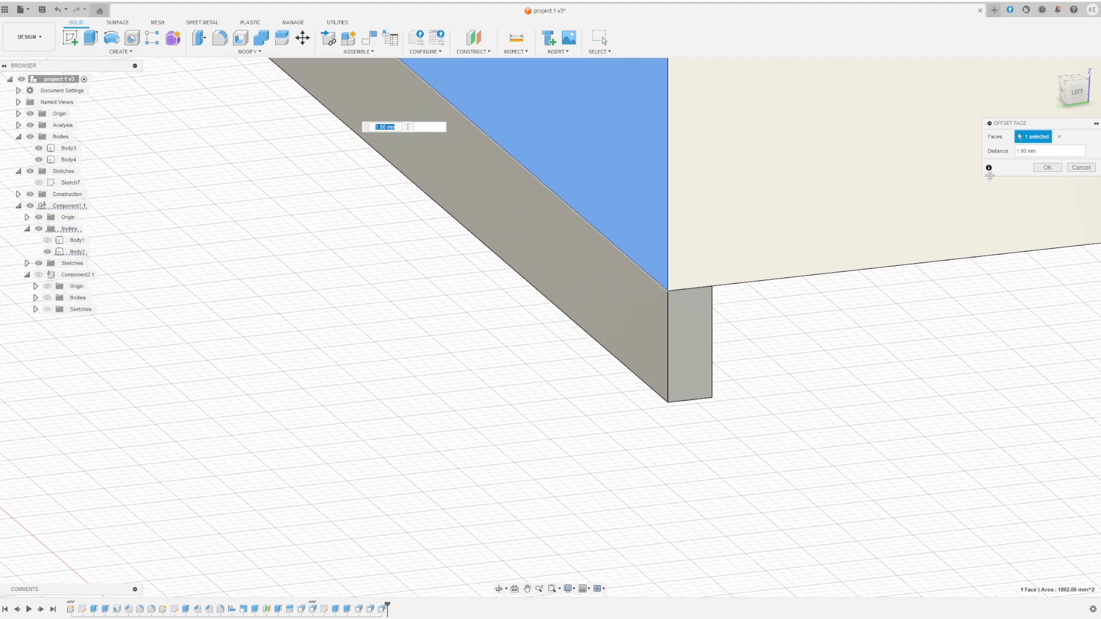
pyautogui.scroll(-1, 989, 175)
pyautogui.click(1048, 169)
pyautogui.keyDown('shift'); pyautogui.moveTo(935, 249); pyautogui.dragTo(888, 291, button='middle'); pyautogui.keyUp('shift')
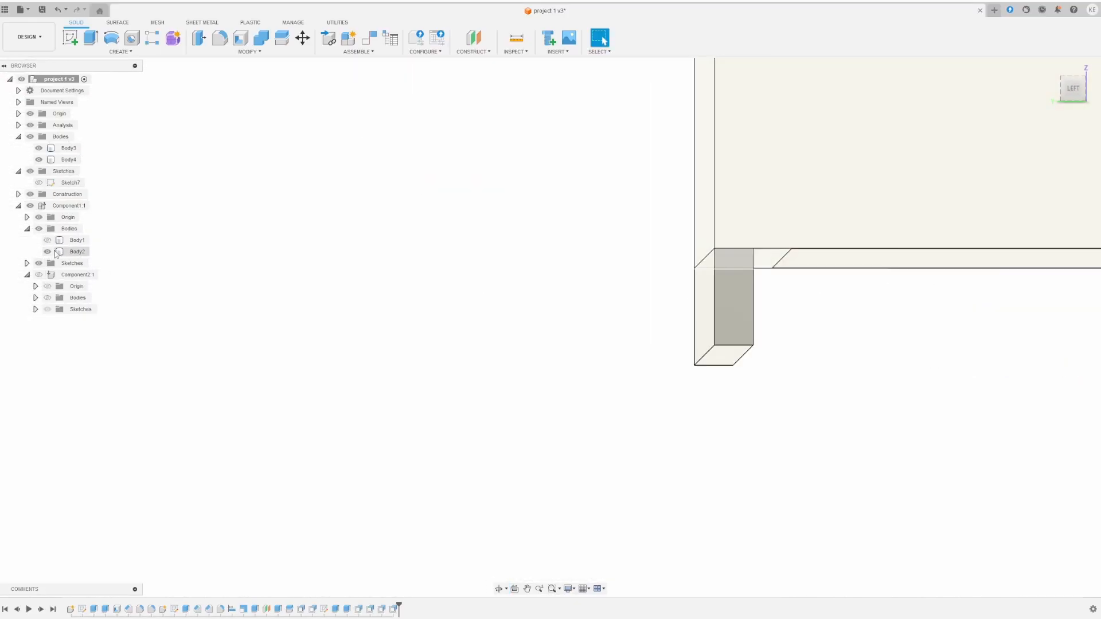
pyautogui.keyDown('shift'); pyautogui.moveTo(677, 339); pyautogui.dragTo(675, 343, button='middle'); pyautogui.keyUp('shift')
pyautogui.scroll(-8, 675, 342)
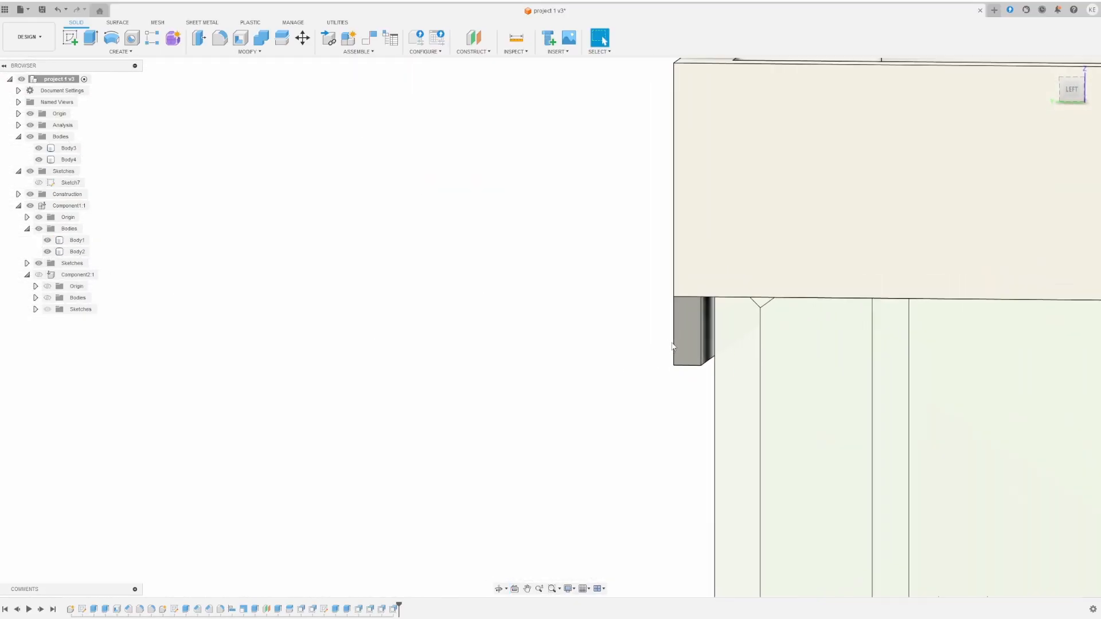
pyautogui.moveTo(767, 347); pyautogui.dragTo(485, 294, button='middle')
pyautogui.scroll(8, 601, 306)
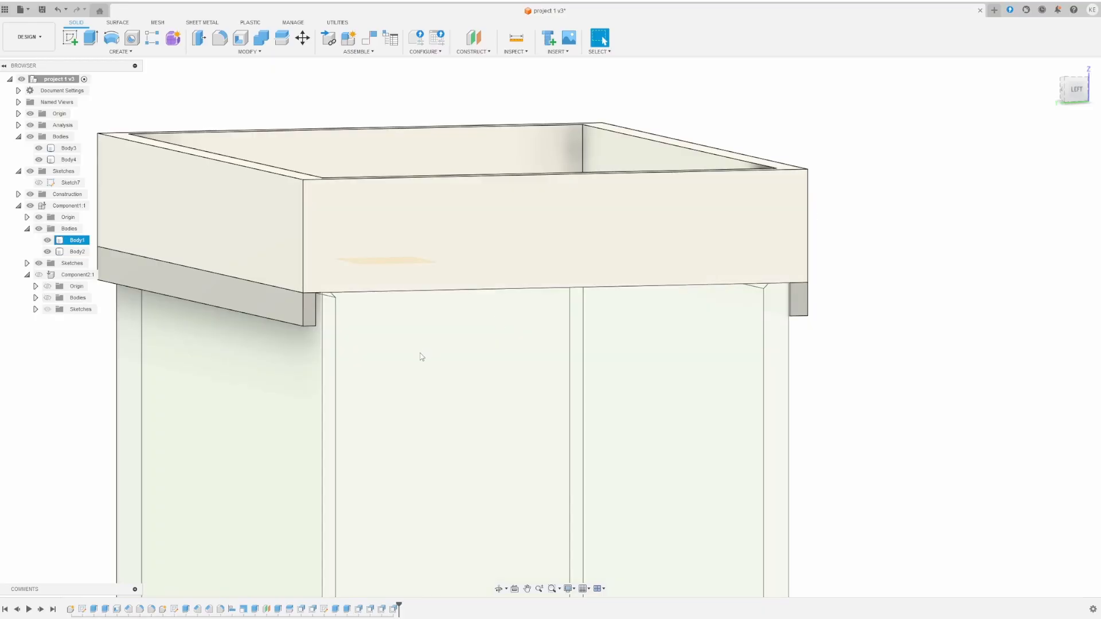
# - Combine with Join, using the front flange as target and the lid box as tool
pyautogui.click(248, 51)
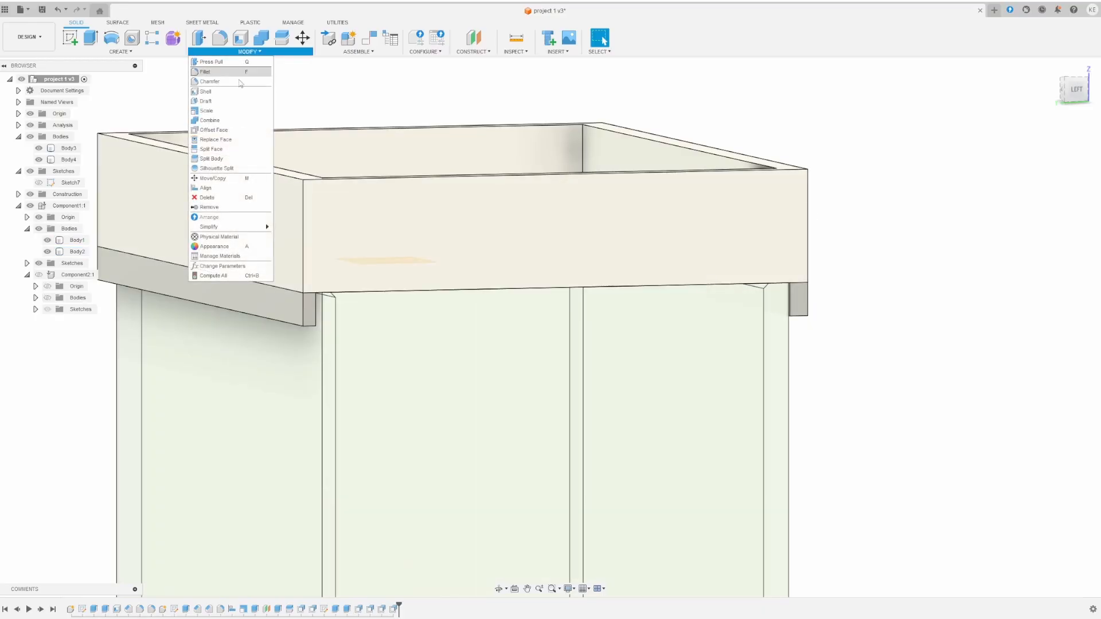
pyautogui.click(210, 119)
pyautogui.click(272, 310)
pyautogui.click(278, 266)
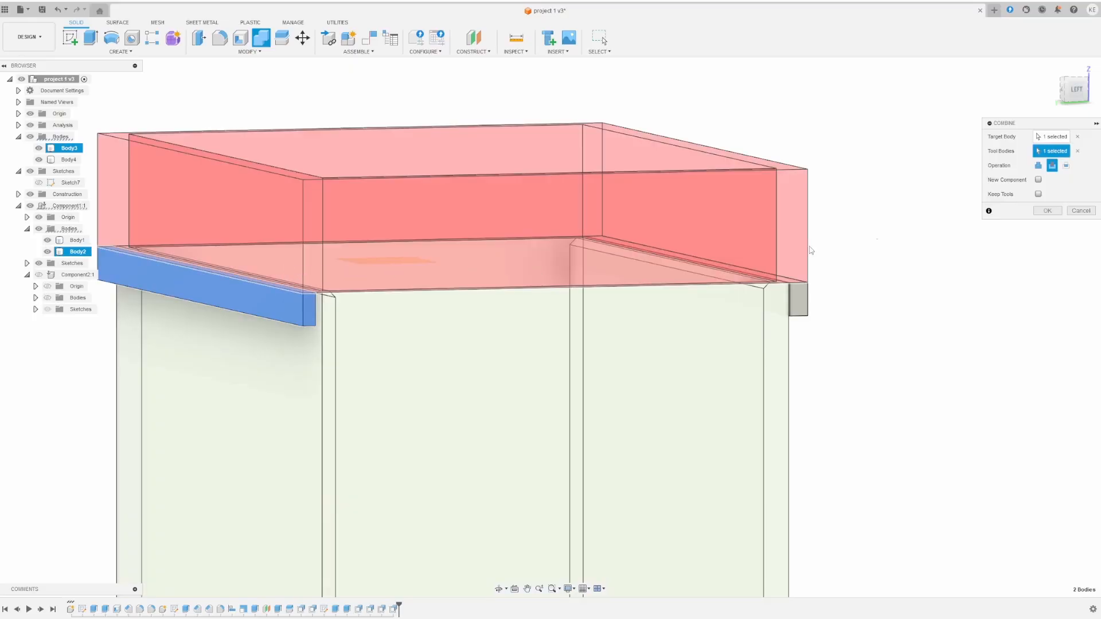
pyautogui.click(1039, 165)
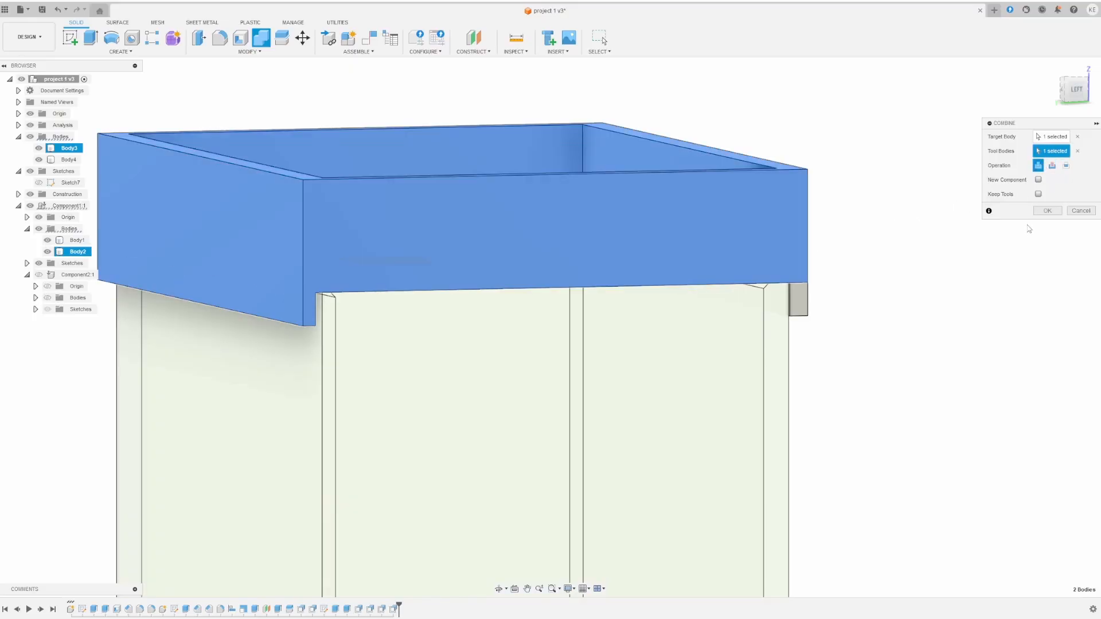
pyautogui.click(1047, 212)
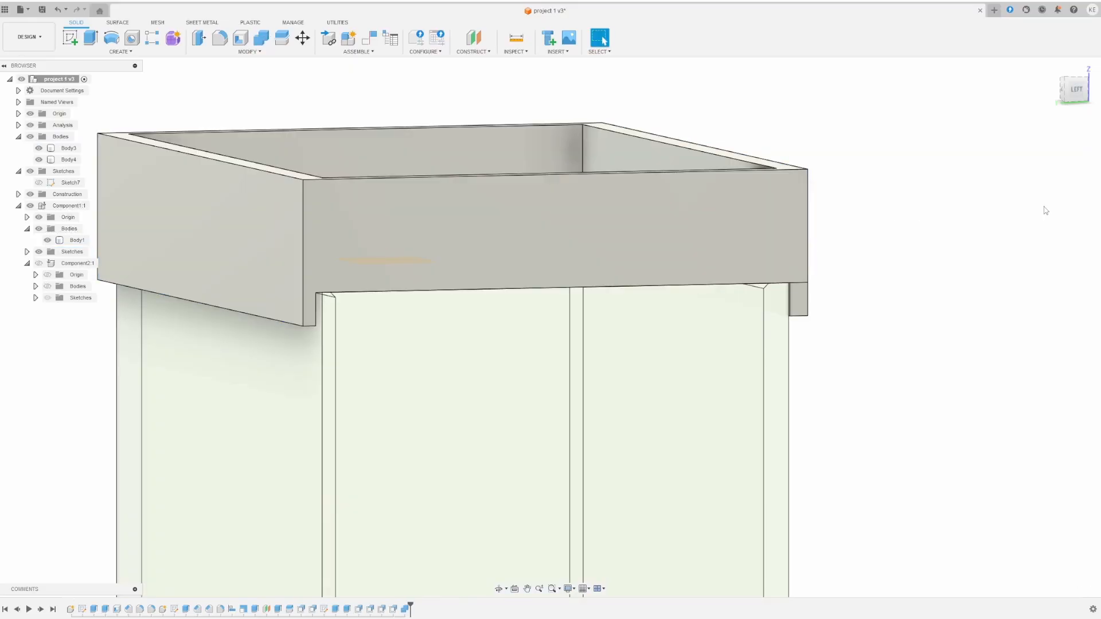
# - Join the right-hand flange into the combined lid body with a second Combine
pyautogui.click(805, 298)
pyautogui.click(696, 241)
pyautogui.click(225, 63)
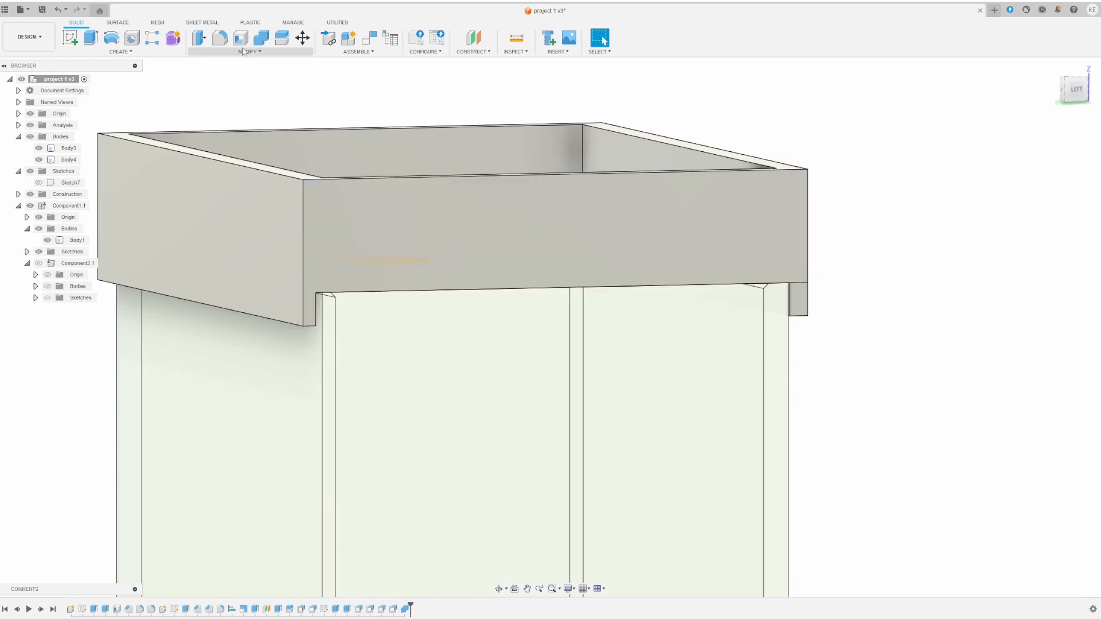
pyautogui.click(261, 37)
pyautogui.click(754, 261)
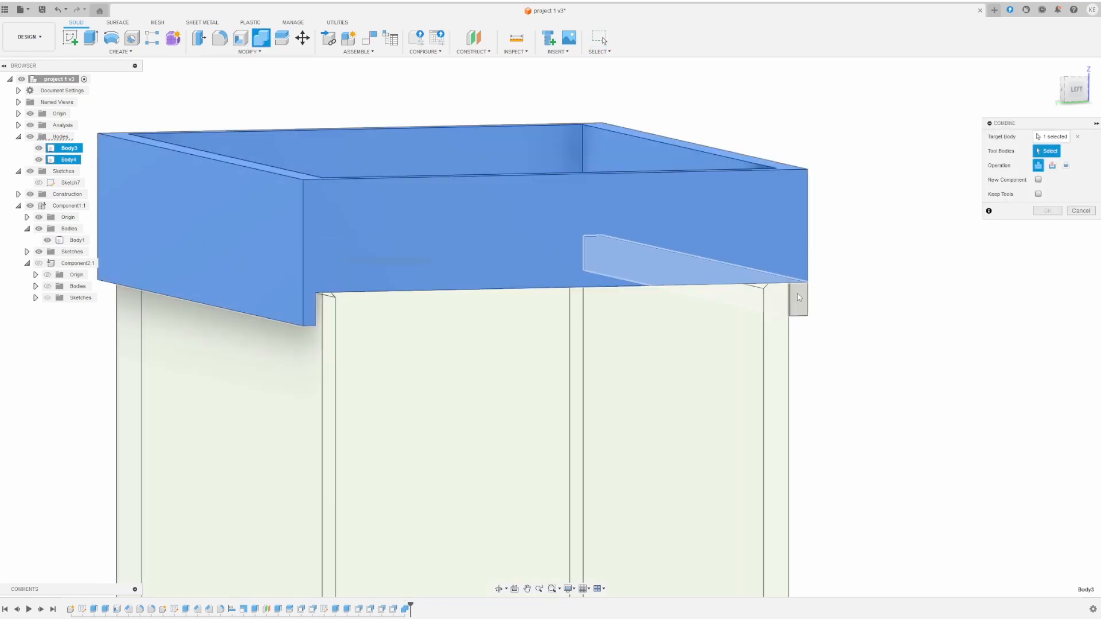
pyautogui.click(798, 297)
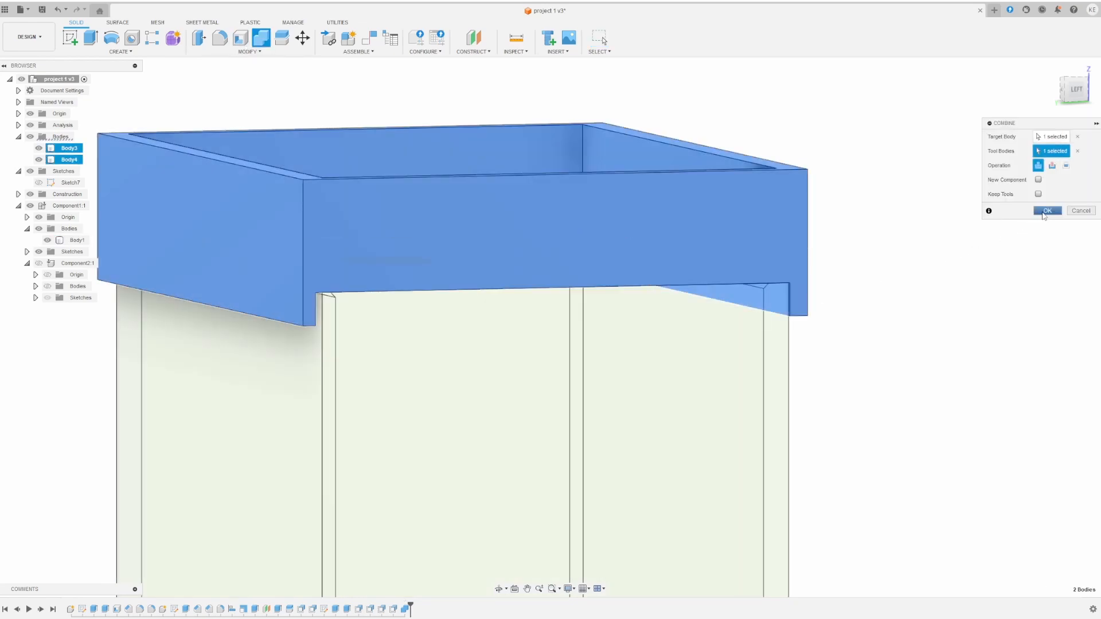
pyautogui.click(1046, 211)
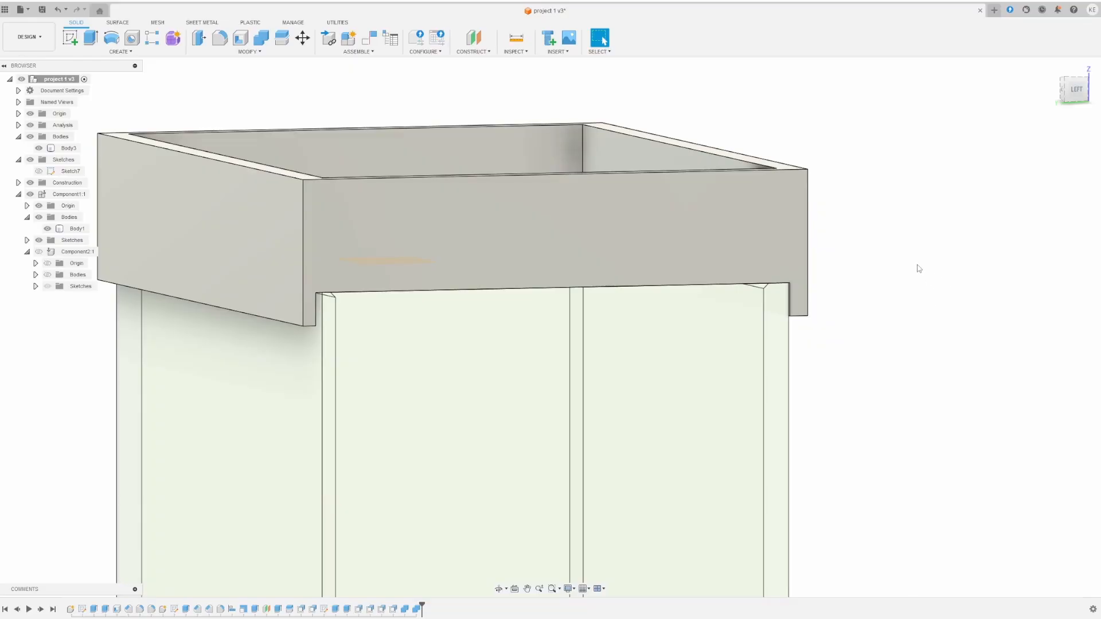
# - Sketch a corner-to-corner 2-point rectangle on the lid's rim face, then begin an extrusion
pyautogui.moveTo(919, 268)
pyautogui.keyDown('shift'); pyautogui.mouseDown(button='middle')
pyautogui.moveTo(1044, 265)
pyautogui.moveTo(907, 263)
pyautogui.mouseUp(button='middle'); pyautogui.keyUp('shift')
pyautogui.keyDown('shift'); pyautogui.moveTo(753, 102); pyautogui.dragTo(534, 126, button='middle'); pyautogui.keyUp('shift')
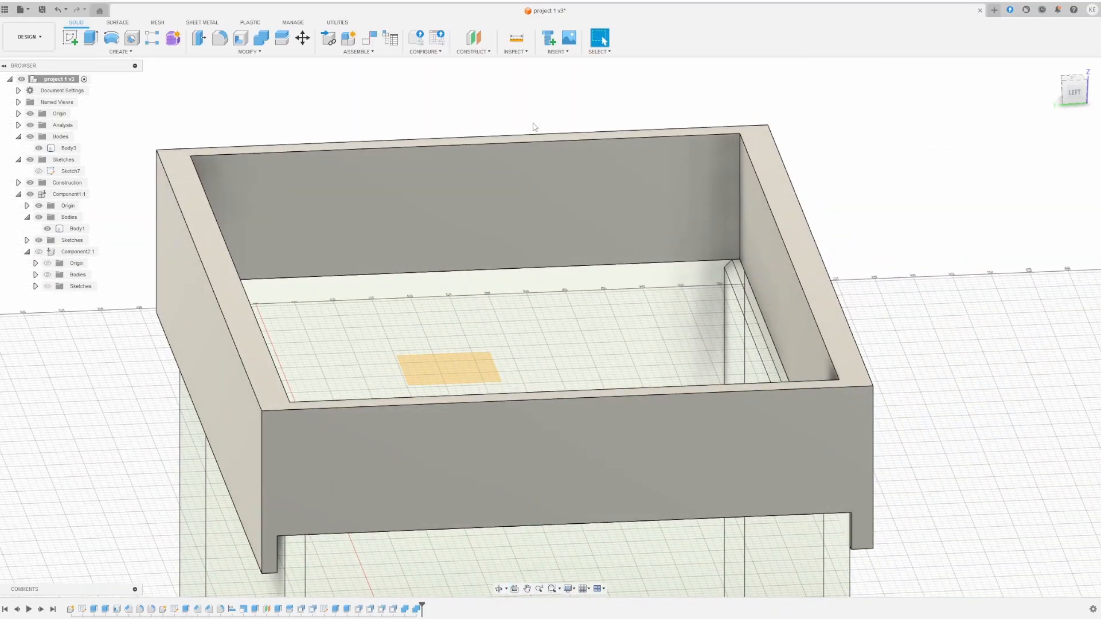
pyautogui.click(69, 38)
pyautogui.click(240, 305)
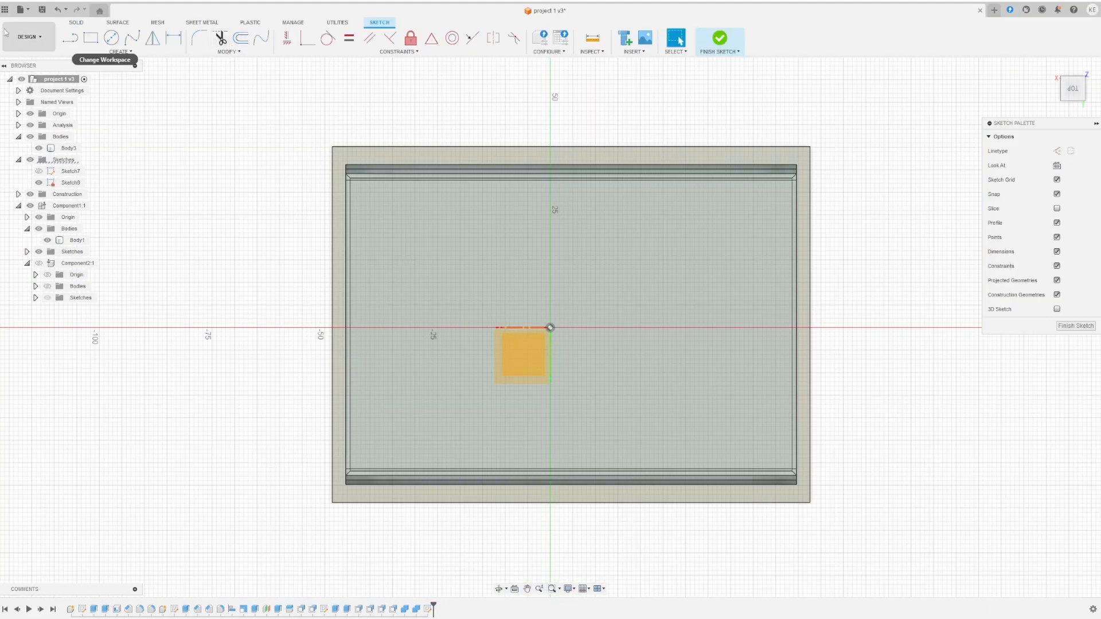
pyautogui.click(90, 38)
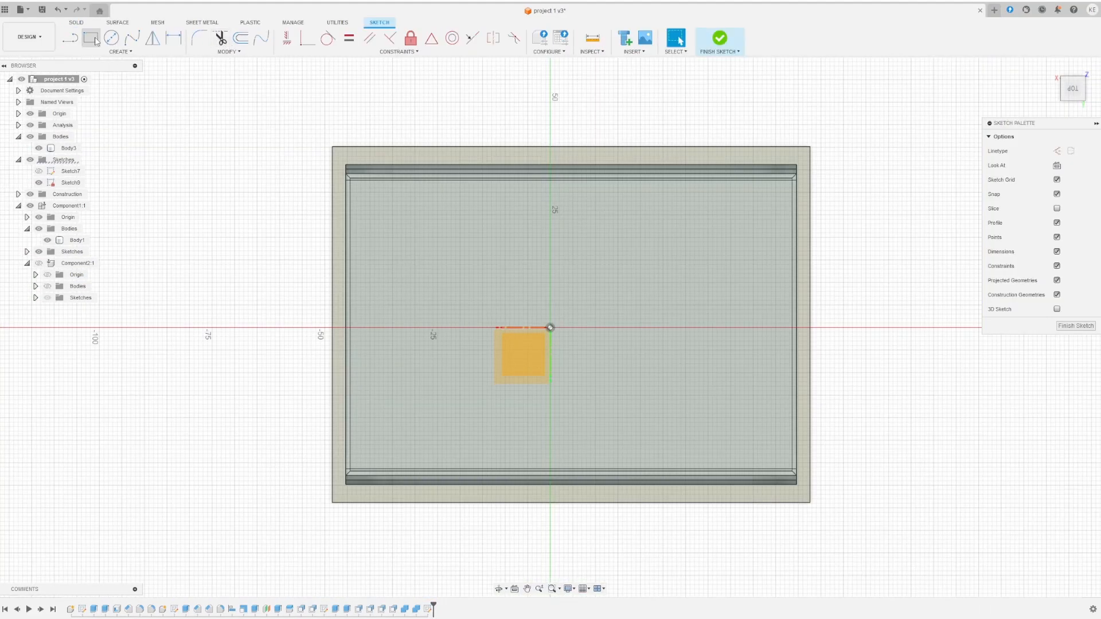
pyautogui.click(332, 147)
pyautogui.click(811, 502)
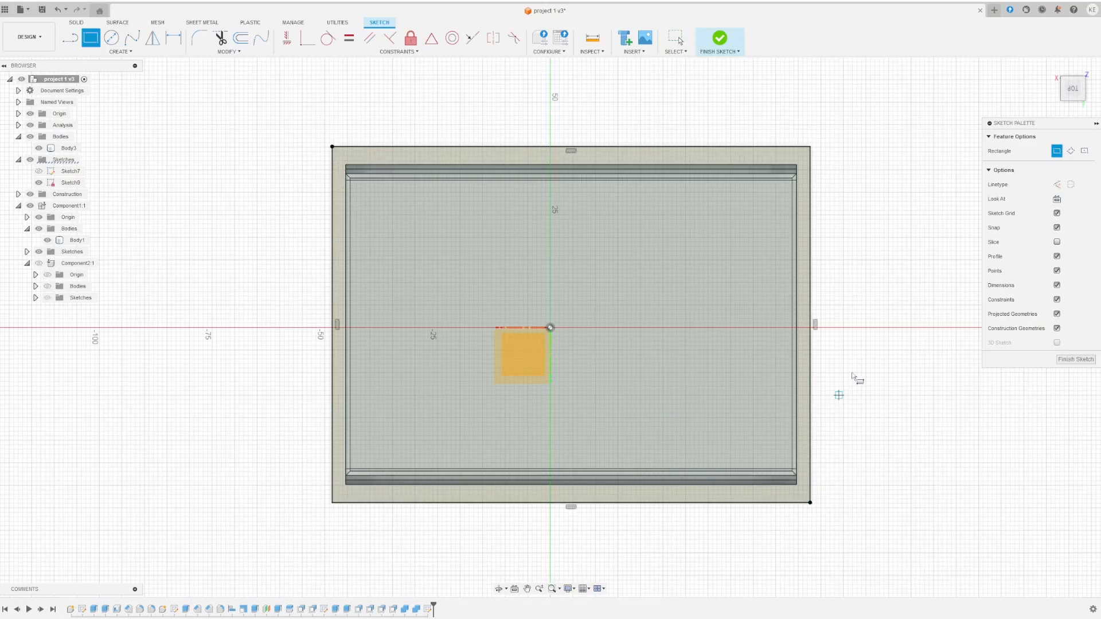
pyautogui.click(1095, 361)
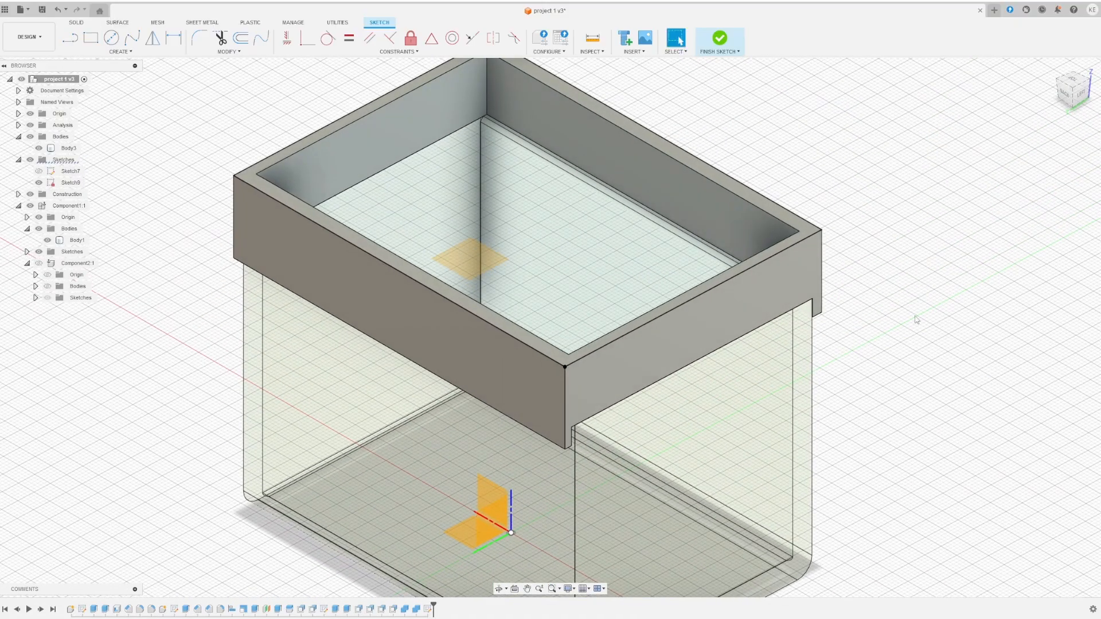
pyautogui.click(95, 42)
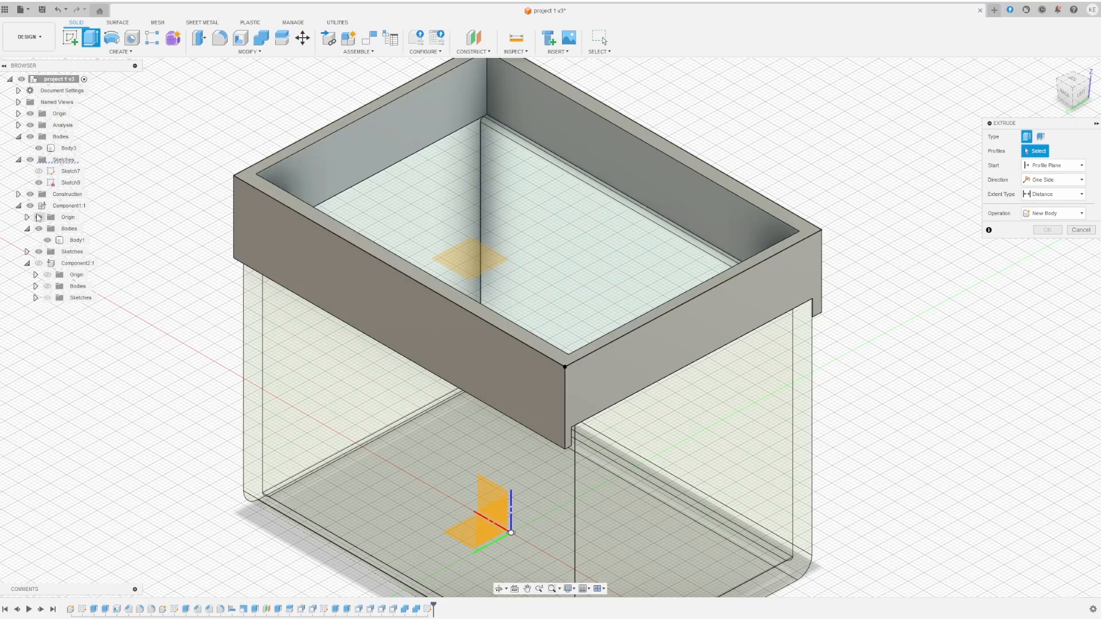
# - Extrude the rim ring and inner area profiles 4.00 mm, joined to the lid
pyautogui.click(38, 150)
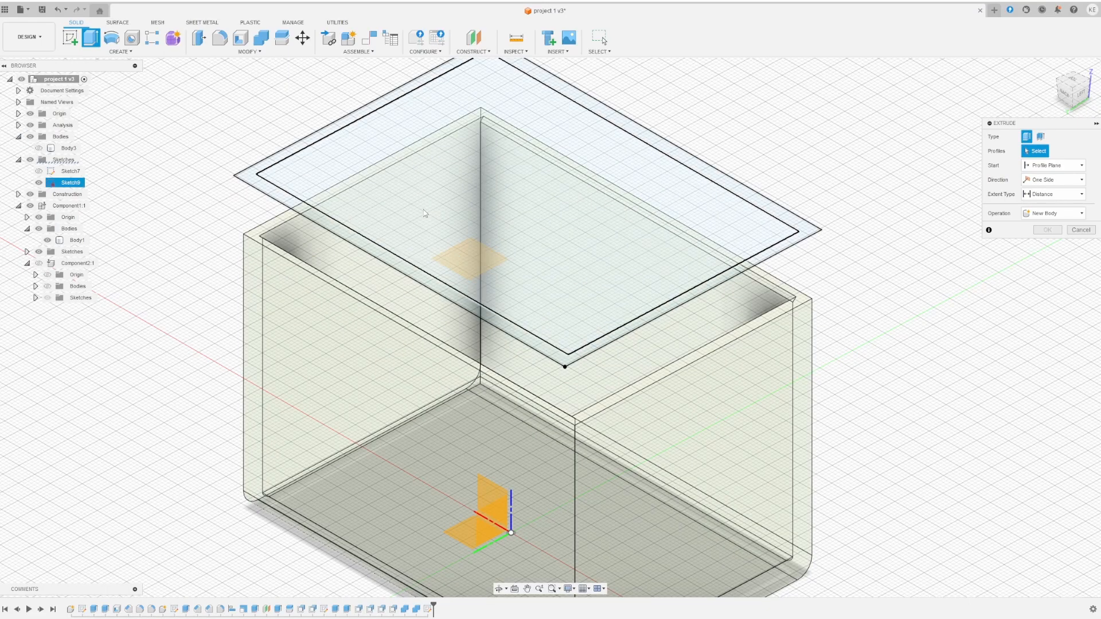
pyautogui.click(39, 183)
pyautogui.click(39, 183)
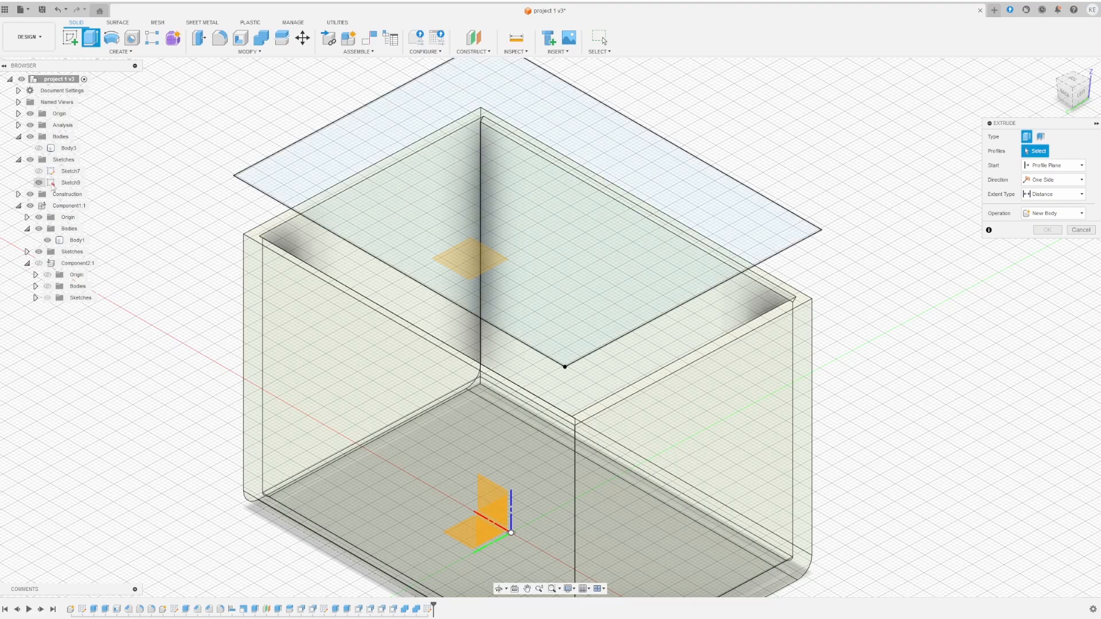
pyautogui.click(71, 183)
pyautogui.click(963, 411)
pyautogui.click(819, 237)
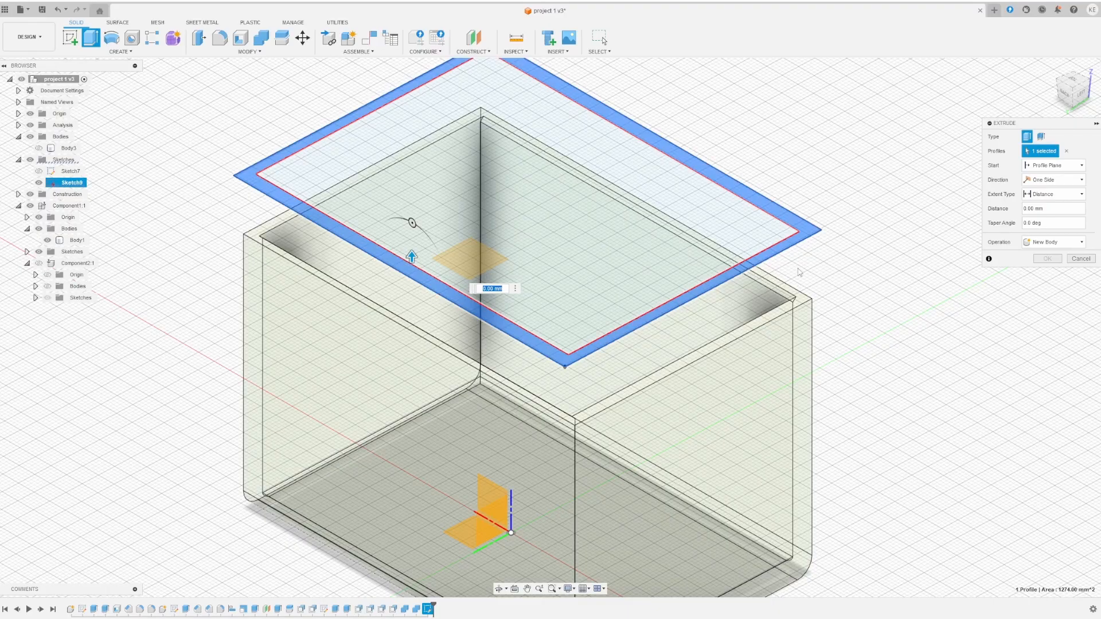
pyautogui.click(743, 239)
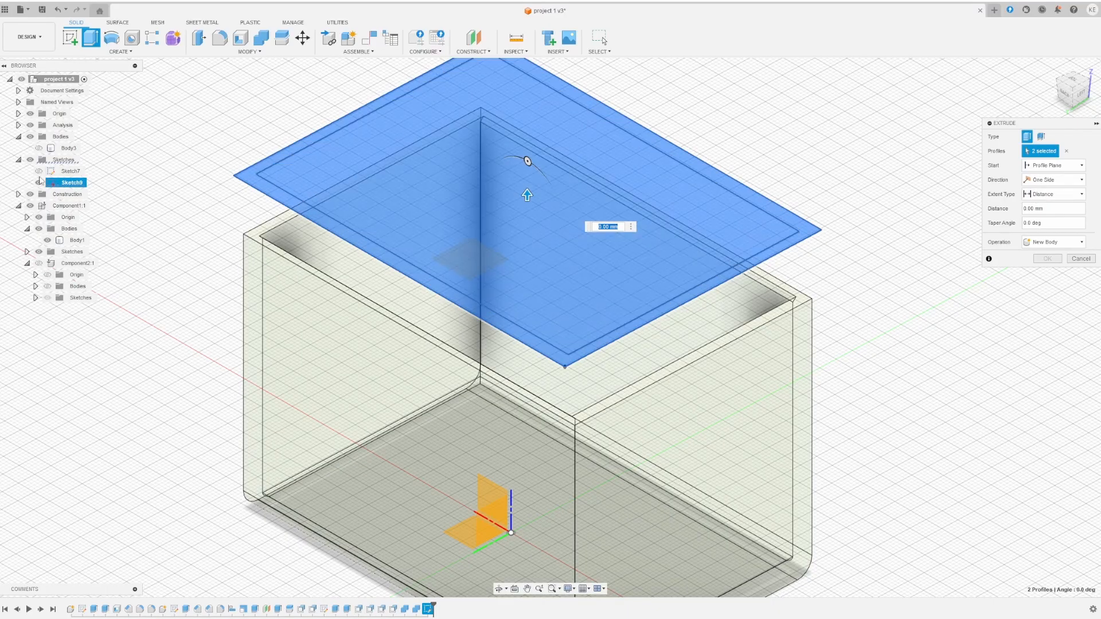
pyautogui.click(40, 149)
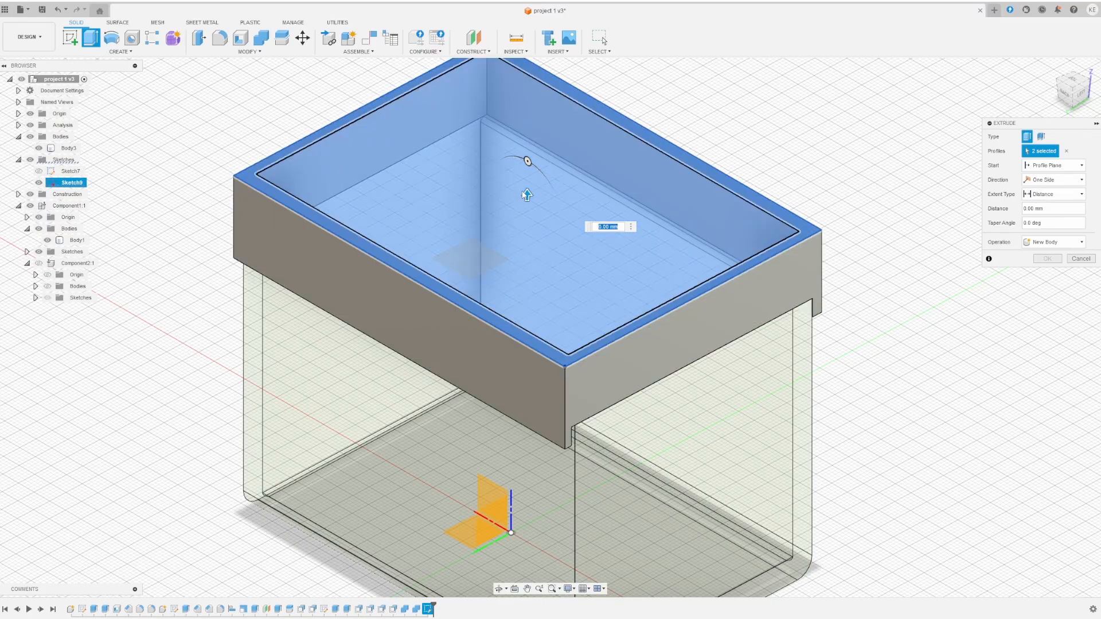
pyautogui.moveTo(528, 196); pyautogui.dragTo(526, 181)
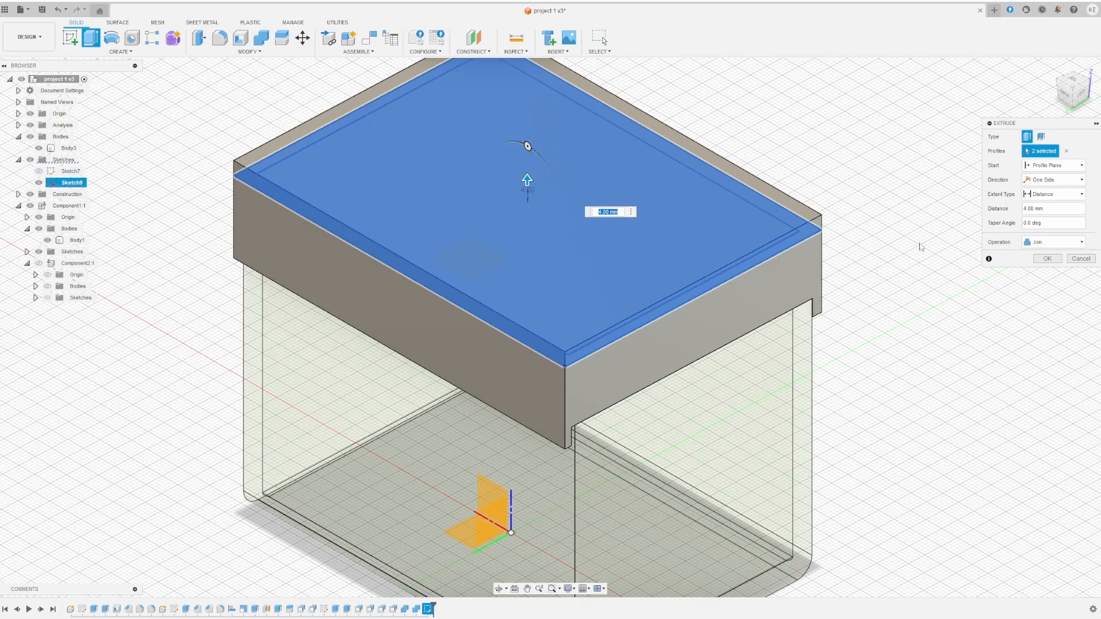
pyautogui.click(1047, 259)
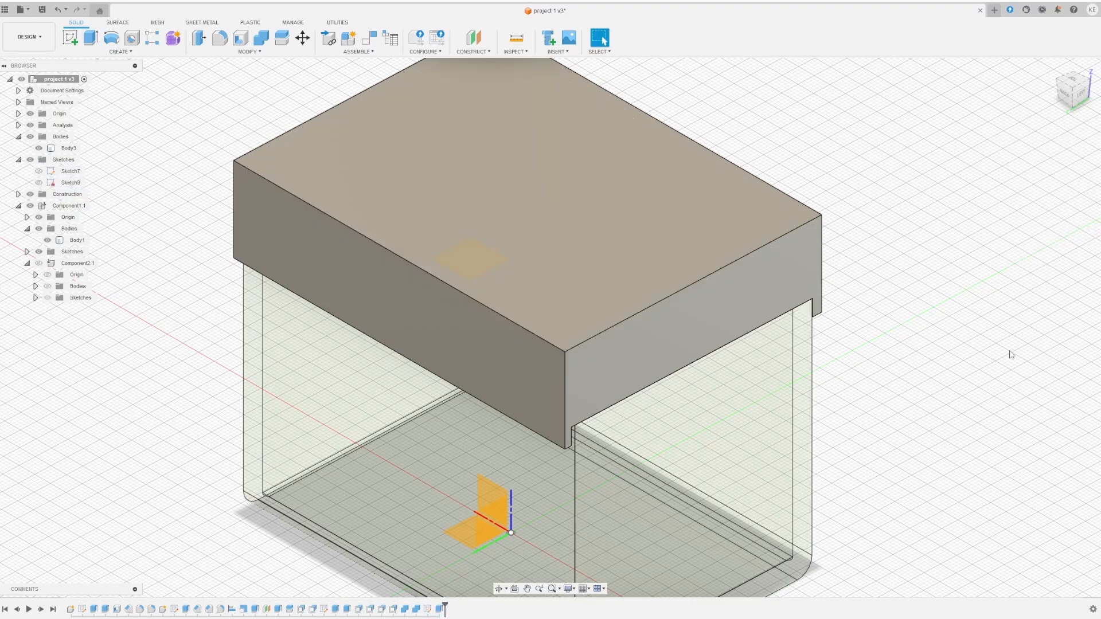
pyautogui.keyDown('shift'); pyautogui.moveTo(1011, 354); pyautogui.dragTo(965, 318, button='middle'); pyautogui.keyUp('shift')
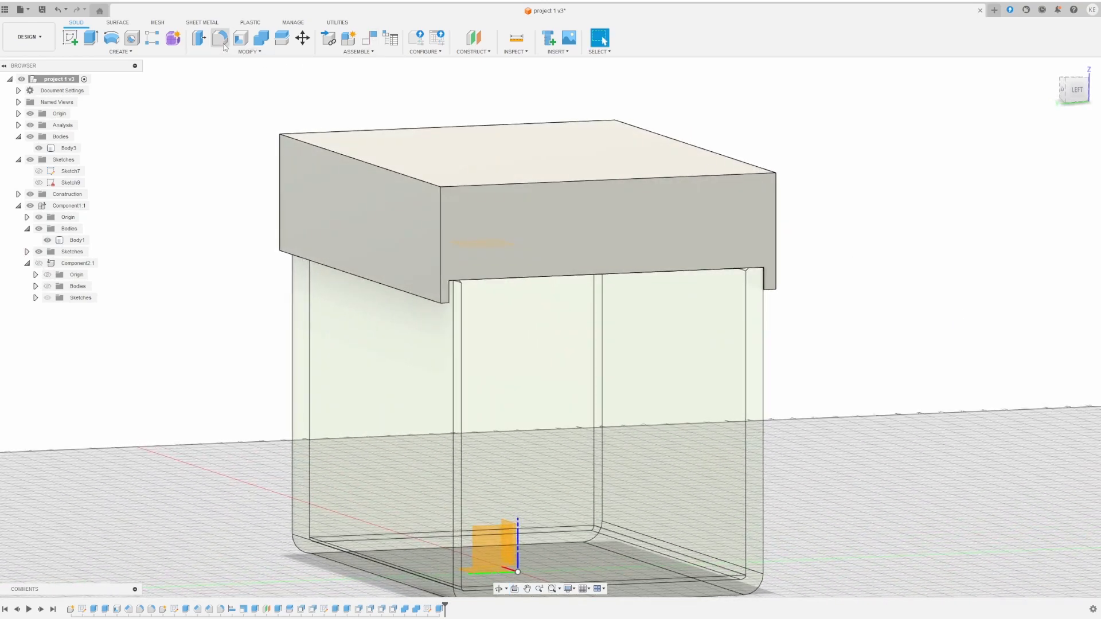
# - Fillet the lid's front and back long top edges with a 12.00 mm radius
pyautogui.press('f')
pyautogui.click(374, 166)
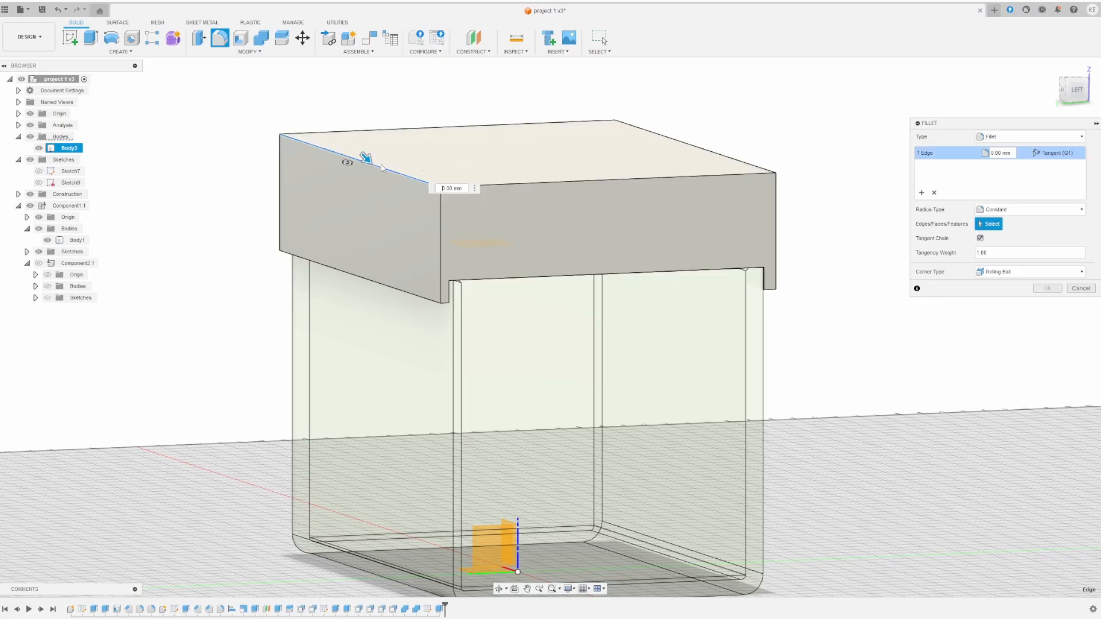
pyautogui.click(696, 148)
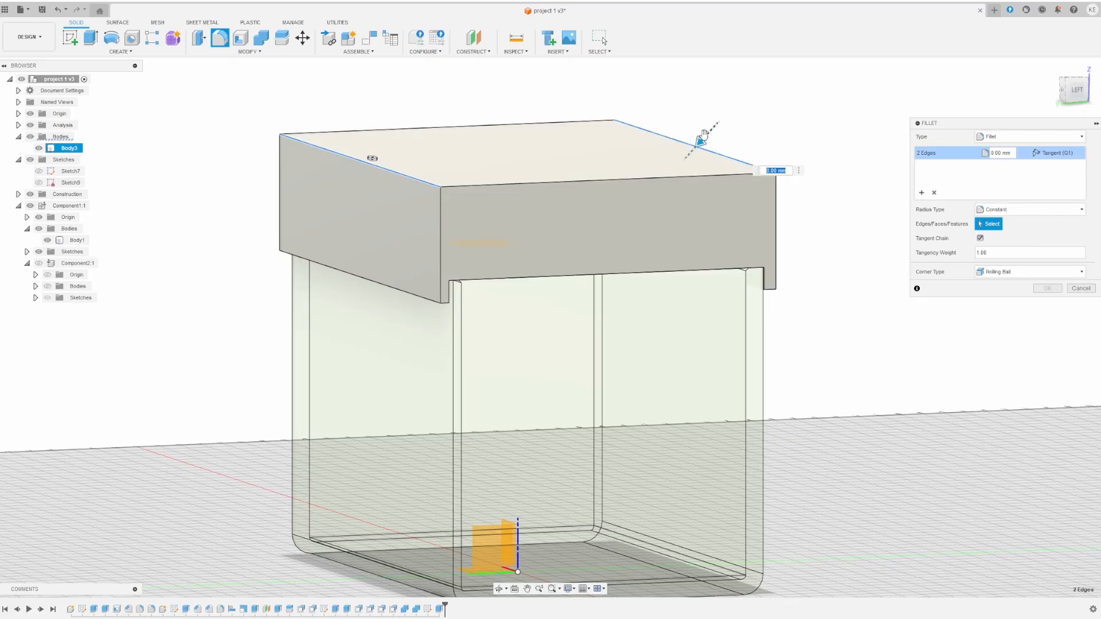
pyautogui.moveTo(701, 141); pyautogui.dragTo(684, 156)
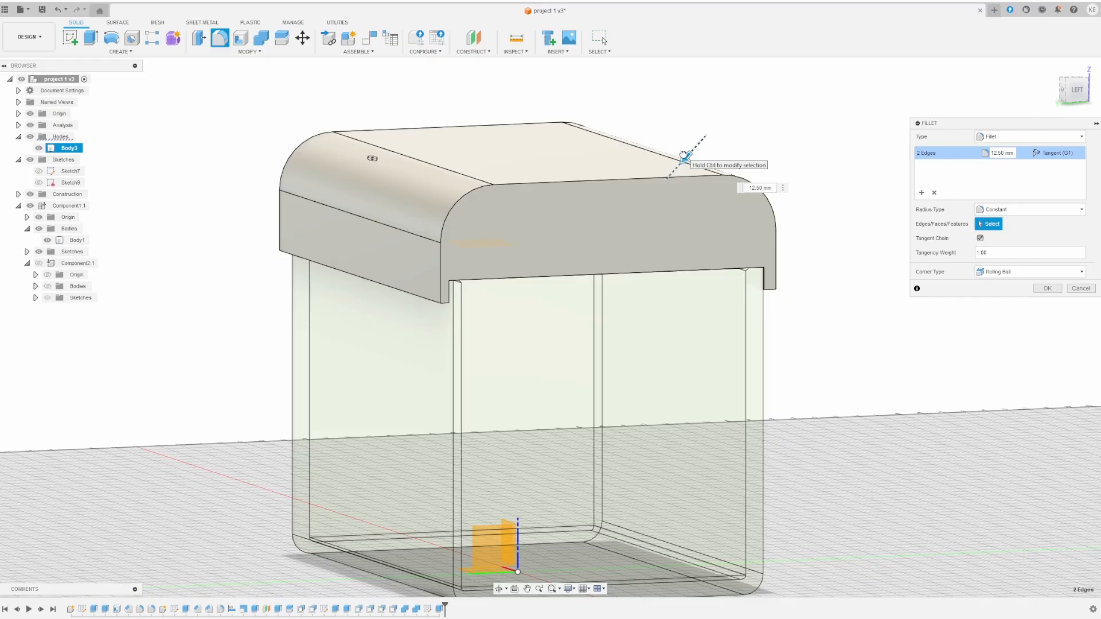
pyautogui.moveTo(684, 155); pyautogui.dragTo(684, 153)
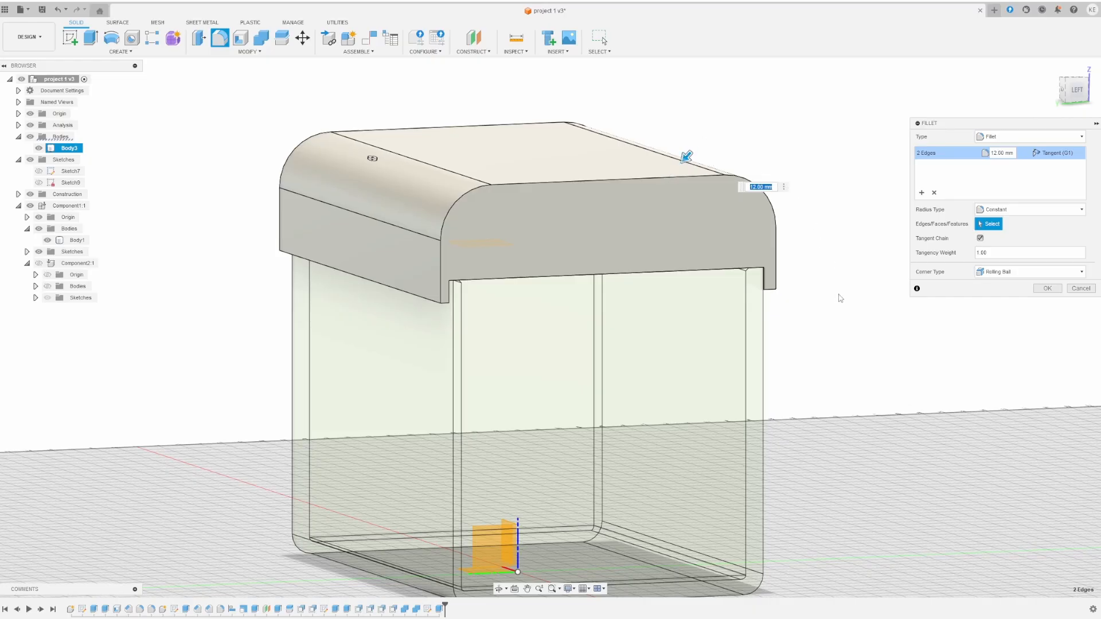
pyautogui.keyDown('shift'); pyautogui.moveTo(830, 298); pyautogui.dragTo(768, 287, button='middle'); pyautogui.keyUp('shift')
pyautogui.click(1046, 289)
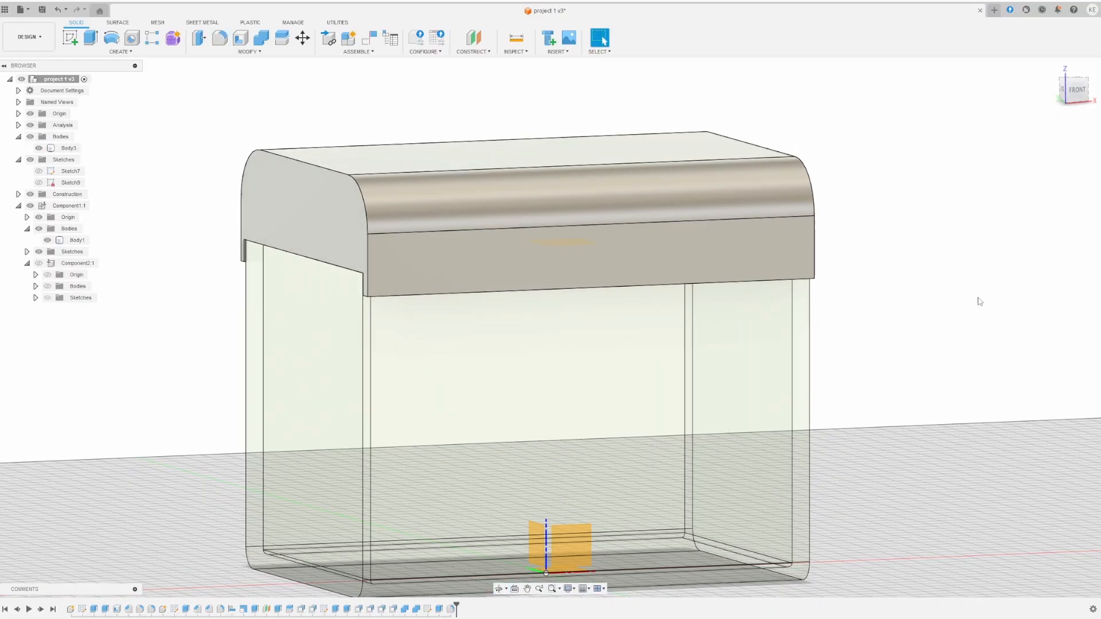
pyautogui.moveTo(980, 302)
pyautogui.keyDown('shift'); pyautogui.mouseDown(button='middle')
pyautogui.moveTo(858, 293)
pyautogui.moveTo(1015, 302)
pyautogui.moveTo(979, 292)
pyautogui.moveTo(686, 295)
pyautogui.moveTo(571, 322)
pyautogui.moveTo(603, 321)
pyautogui.mouseUp(button='middle'); pyautogui.keyUp('shift')
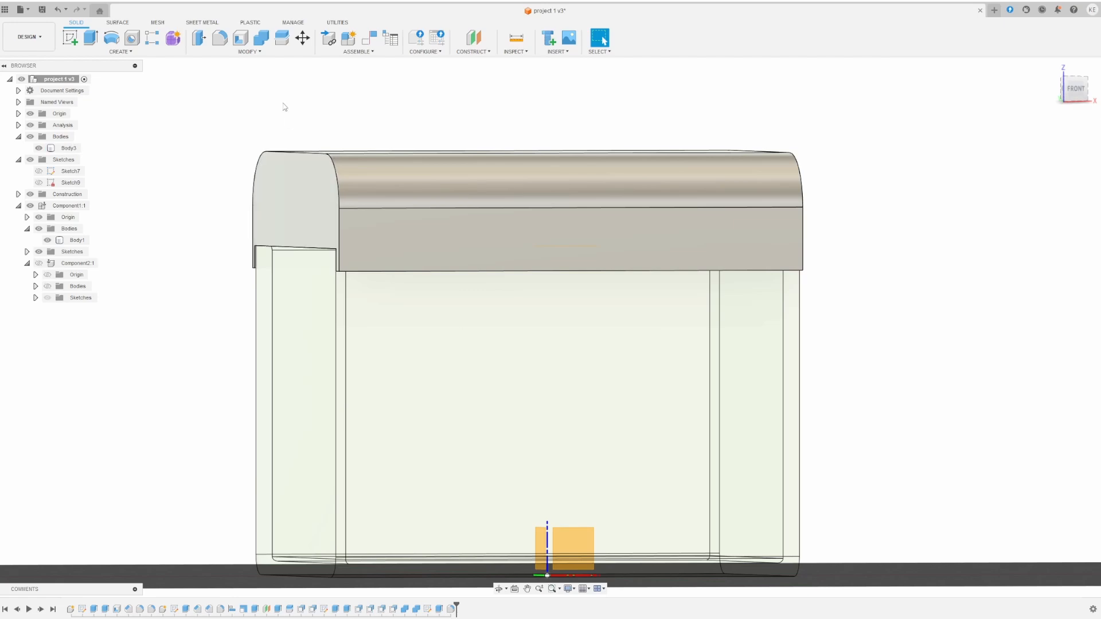
# - Create an offset construction plane on the lid's left end face
pyautogui.click(471, 54)
pyautogui.click(479, 60)
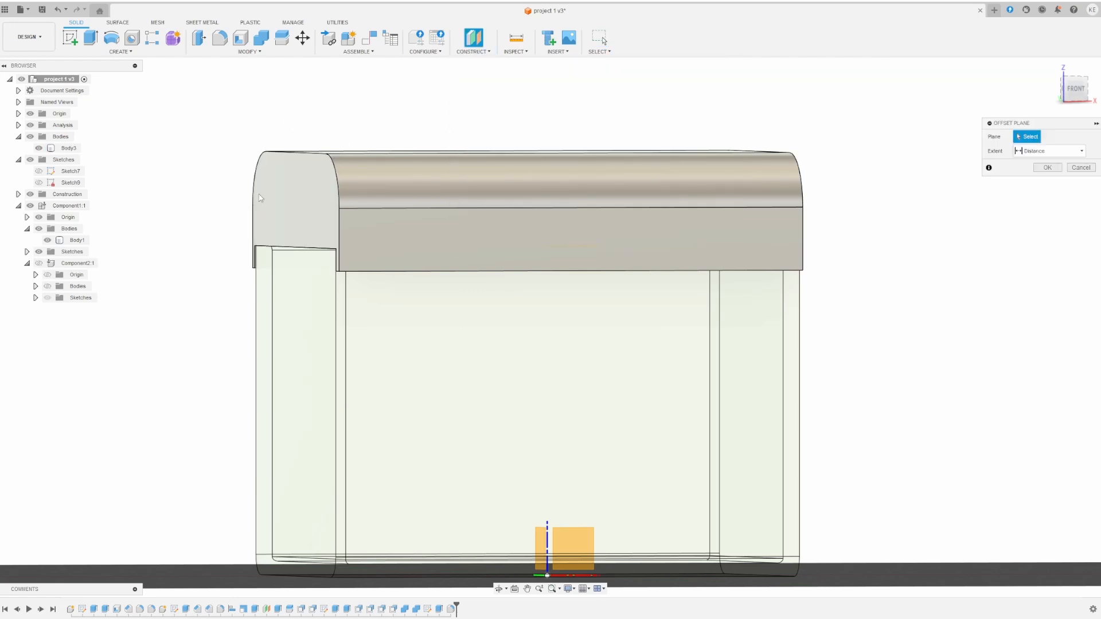
pyautogui.click(313, 215)
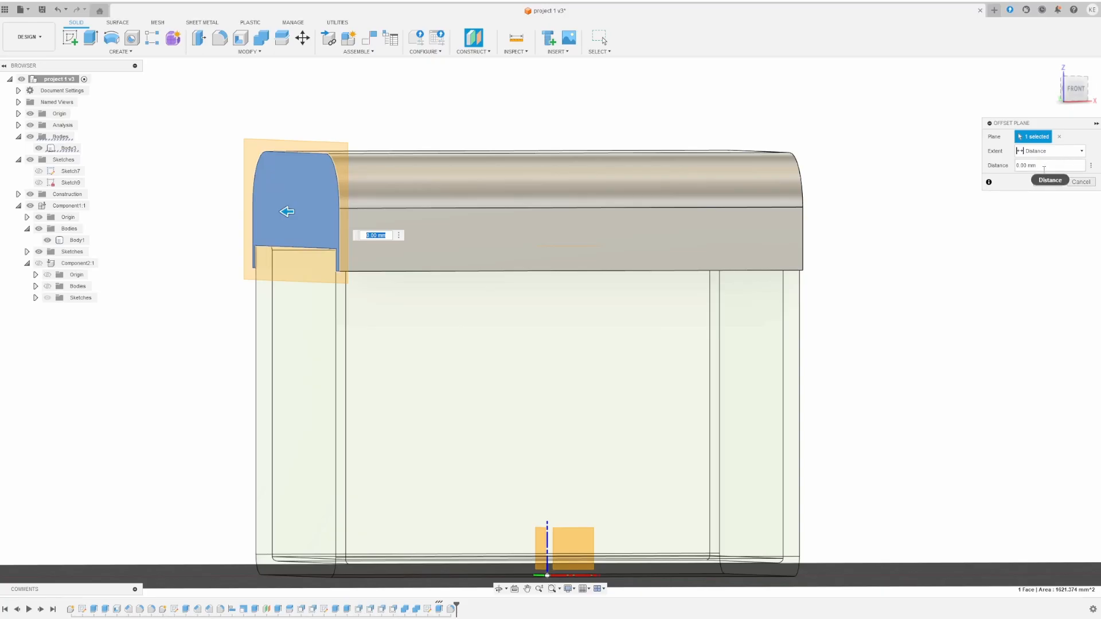
pyautogui.click(1053, 182)
# - Extrude the lid's end profile 2.00 mm outward, joined to the lid
pyautogui.click(312, 187)
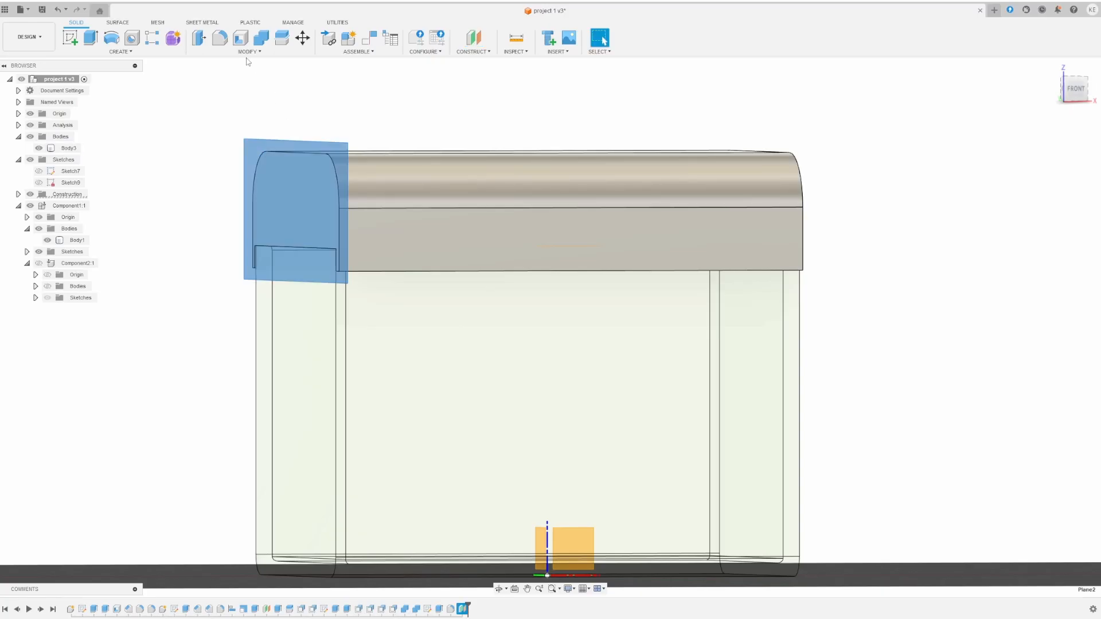
pyautogui.click(91, 38)
pyautogui.click(292, 195)
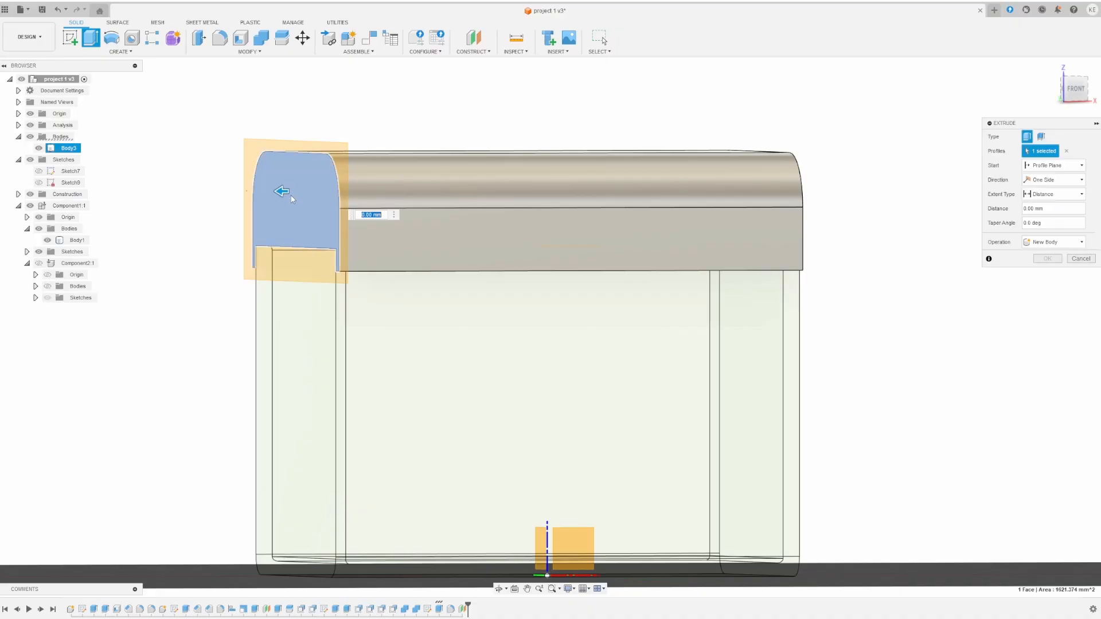
pyautogui.moveTo(276, 191); pyautogui.dragTo(272, 191)
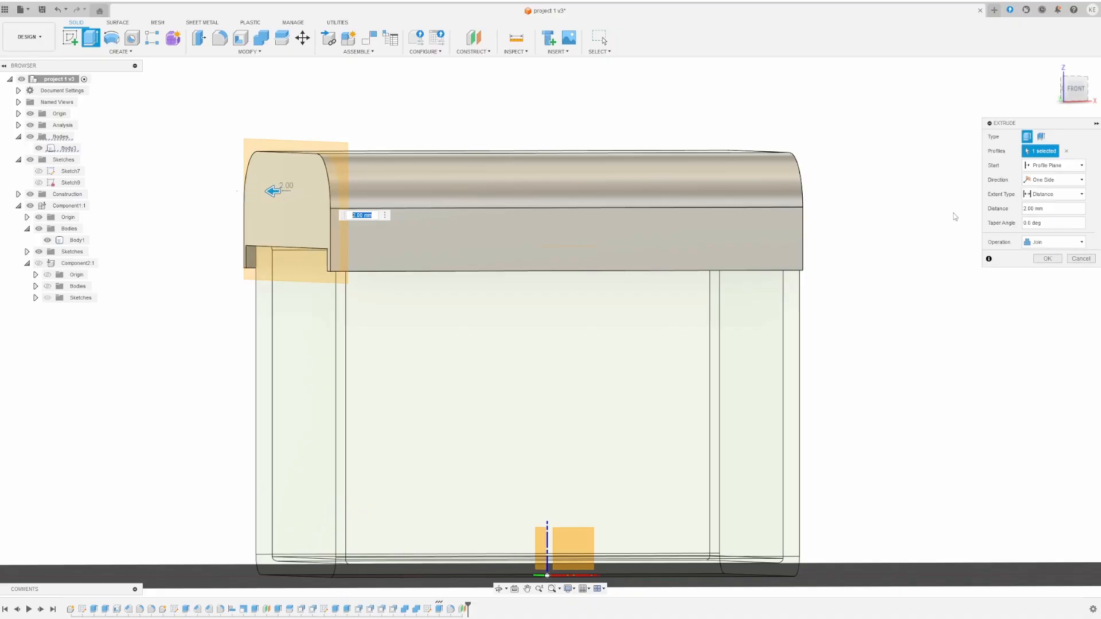
pyautogui.click(1048, 260)
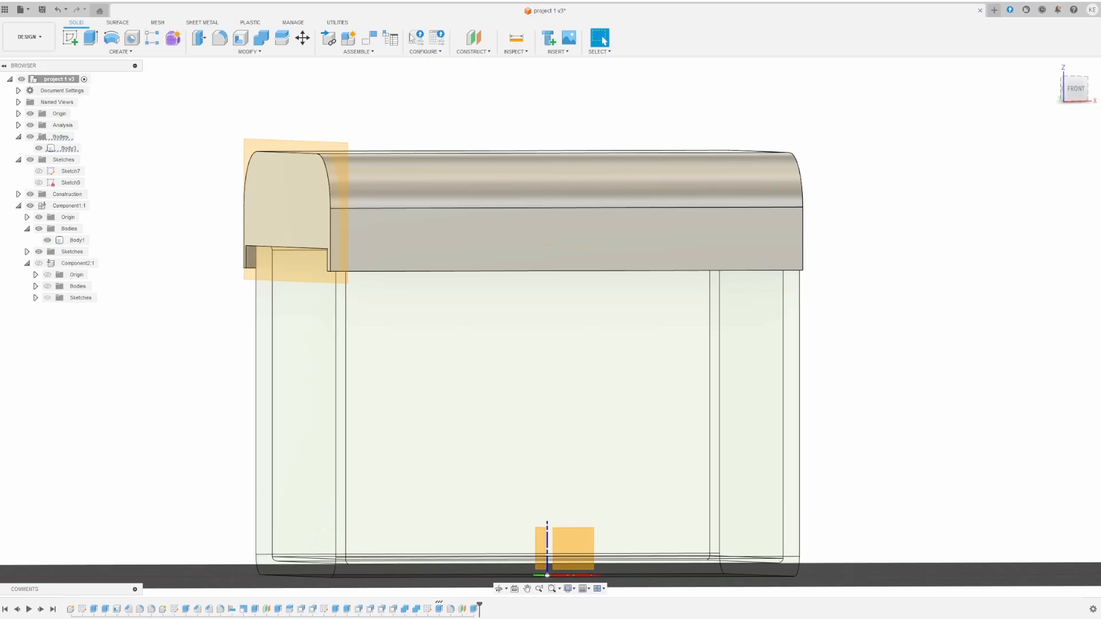
# - Start Split Face on the lid's left end face
pyautogui.click(248, 51)
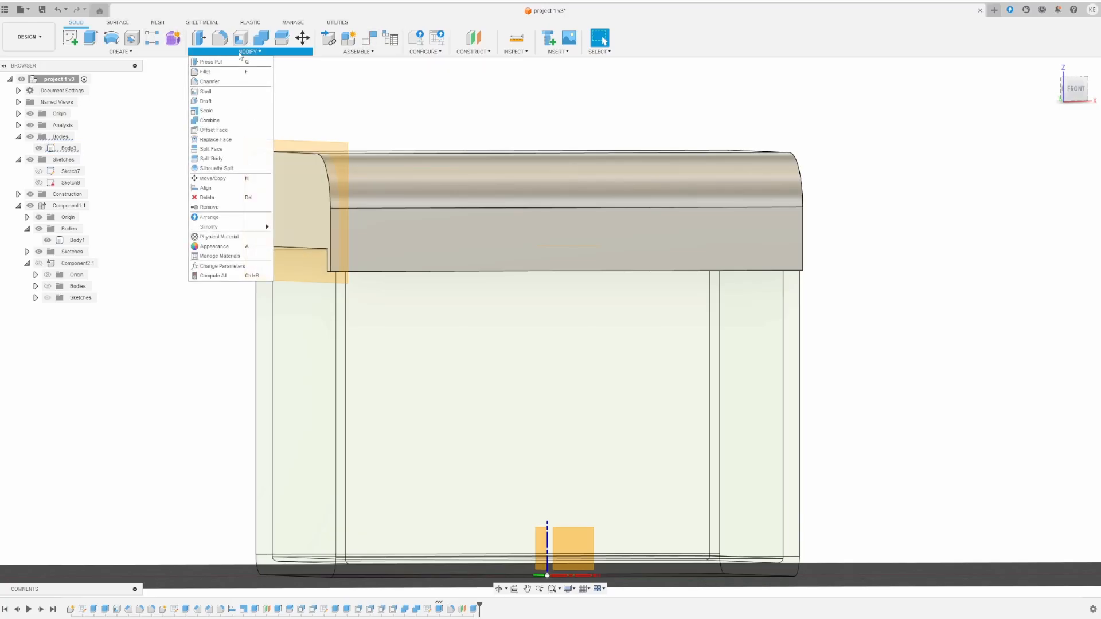
pyautogui.click(241, 149)
pyautogui.click(255, 172)
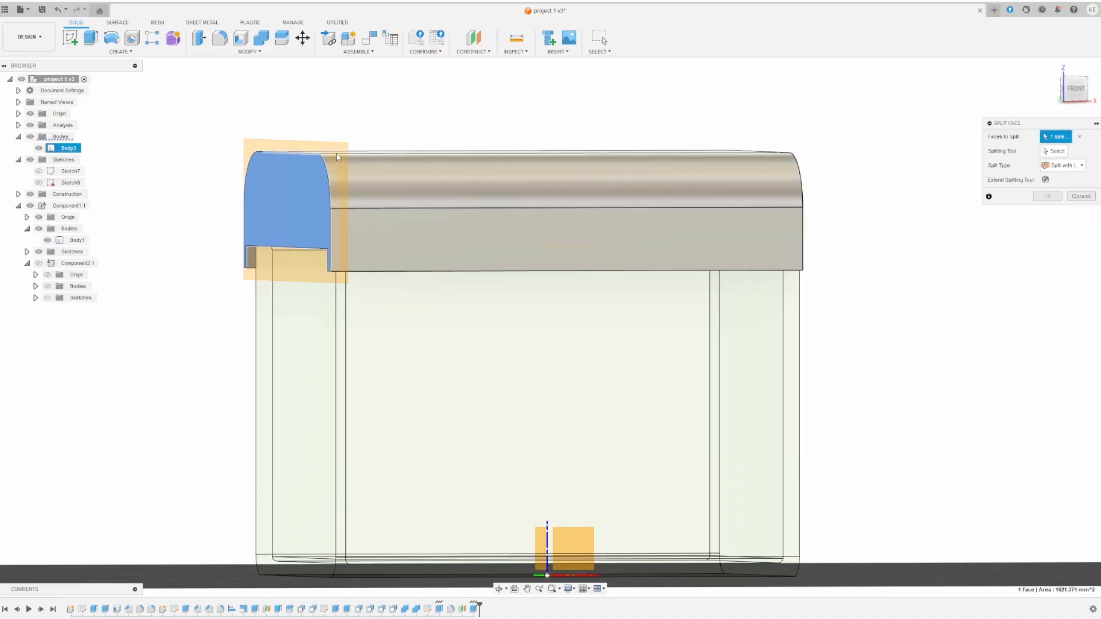
# - Split the lid body with the end construction plane into Body3 and Body5
pyautogui.click(250, 52)
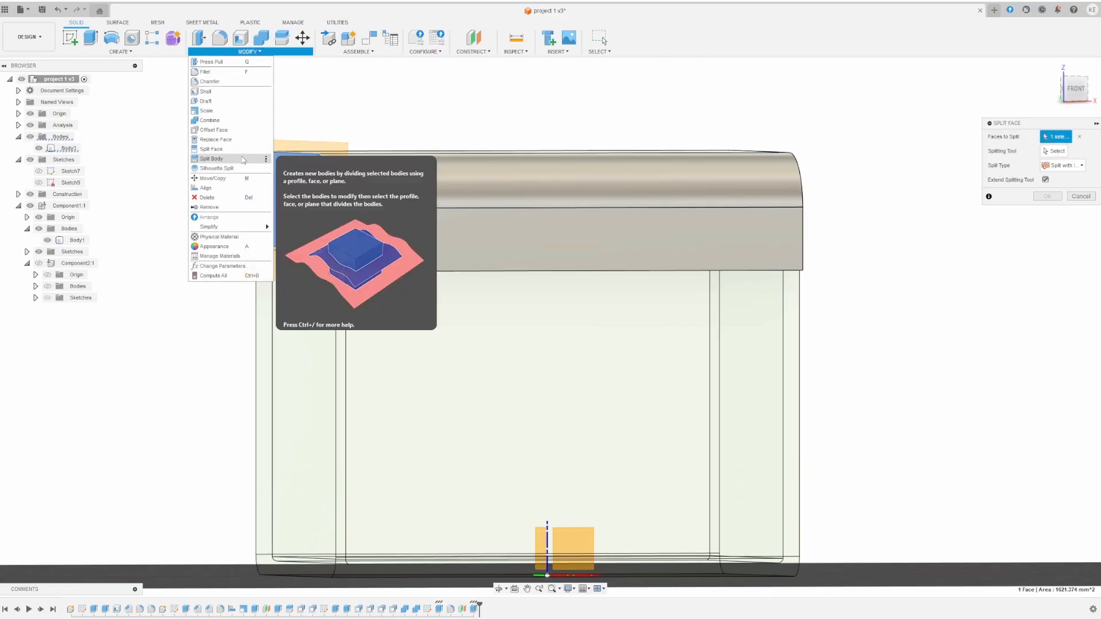
pyautogui.click(244, 159)
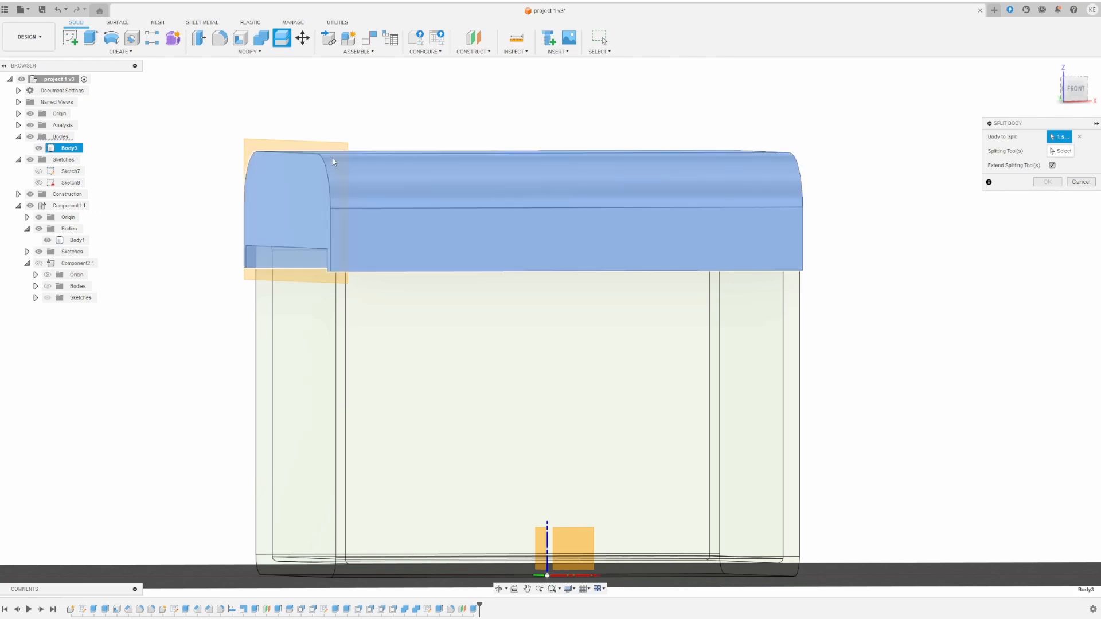
pyautogui.click(341, 148)
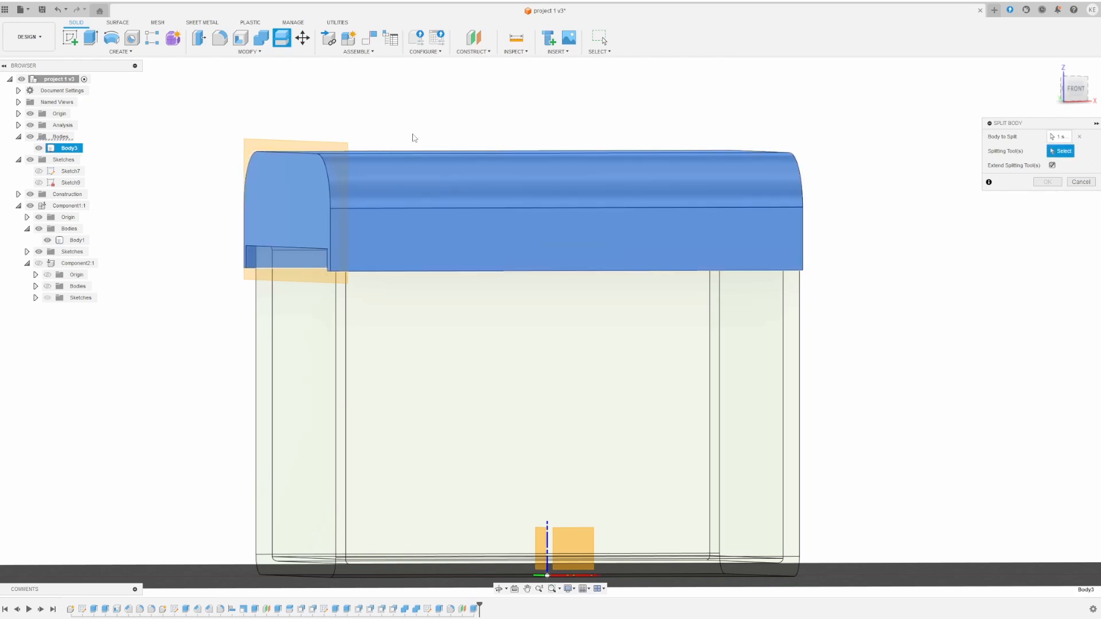
pyautogui.click(295, 144)
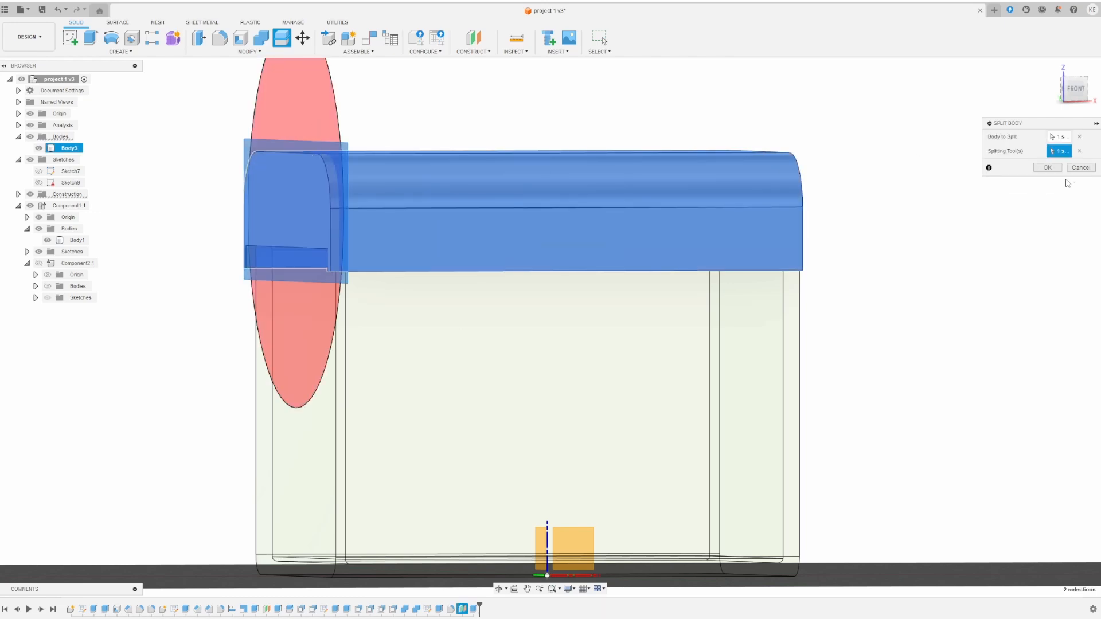
pyautogui.click(1048, 168)
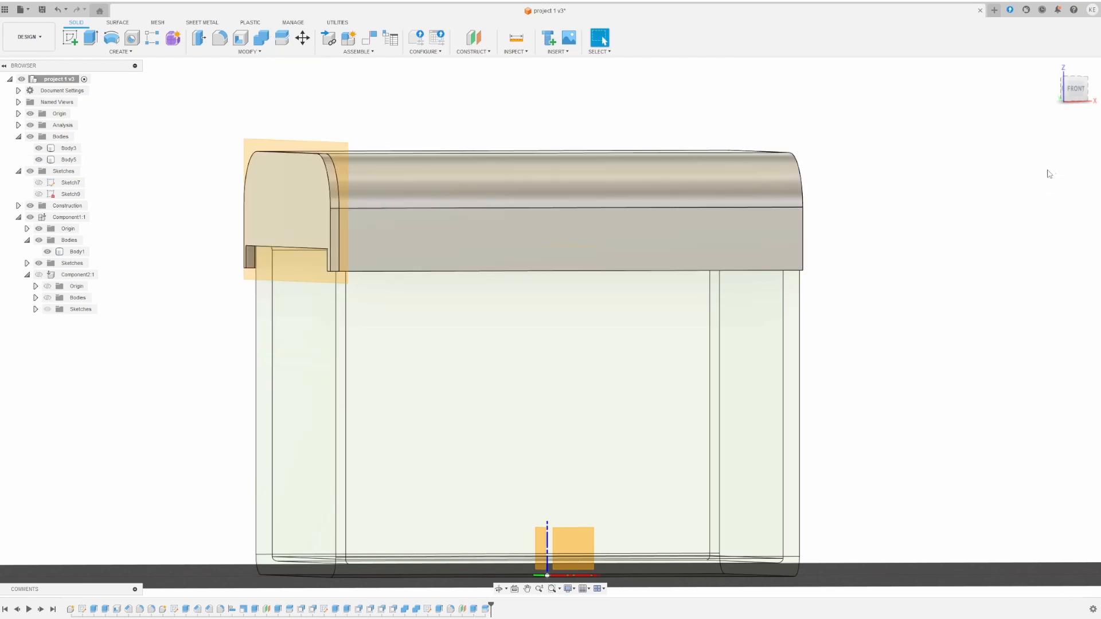
# - Move body Body5 -2.00 mm along Y to lower the end flange
pyautogui.click(302, 38)
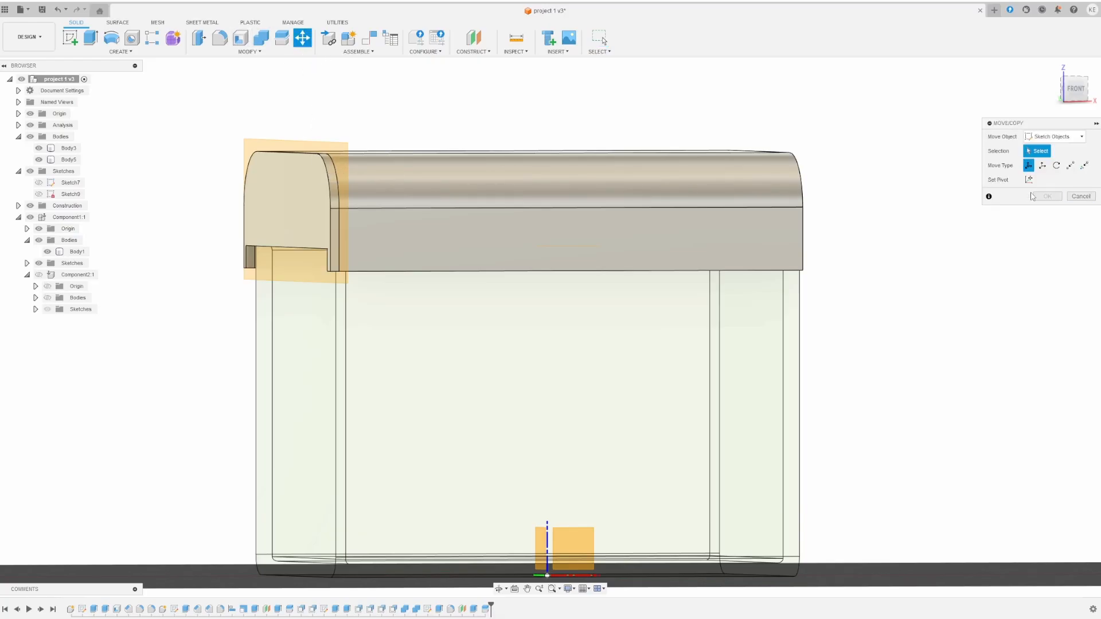
pyautogui.click(1065, 137)
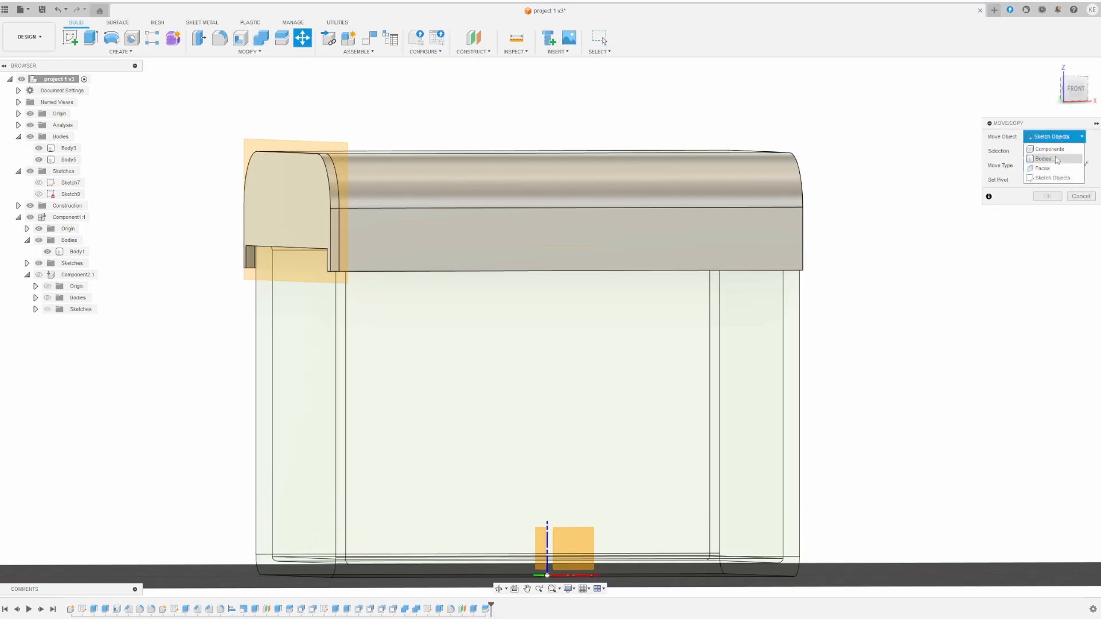
pyautogui.click(1043, 159)
pyautogui.click(306, 157)
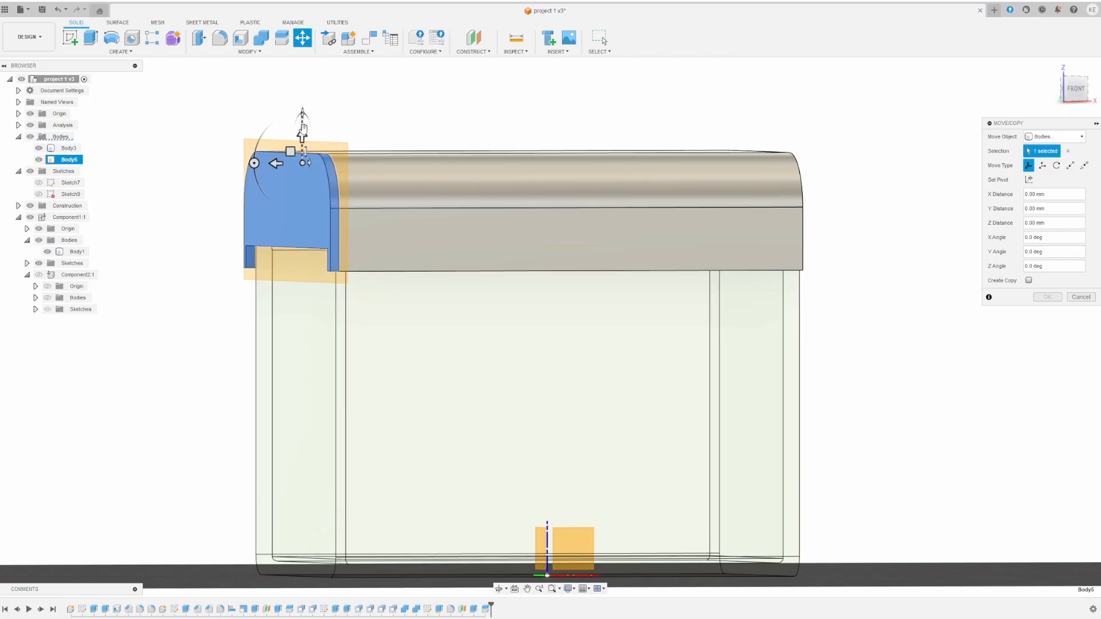
pyautogui.moveTo(303, 131); pyautogui.dragTo(304, 140)
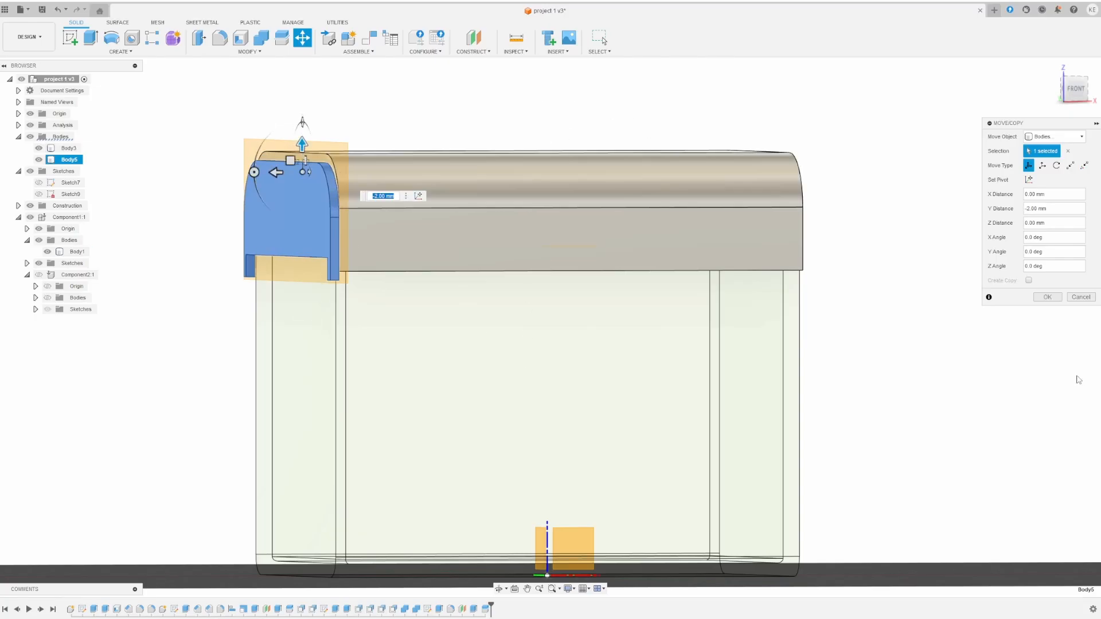
pyautogui.click(1046, 297)
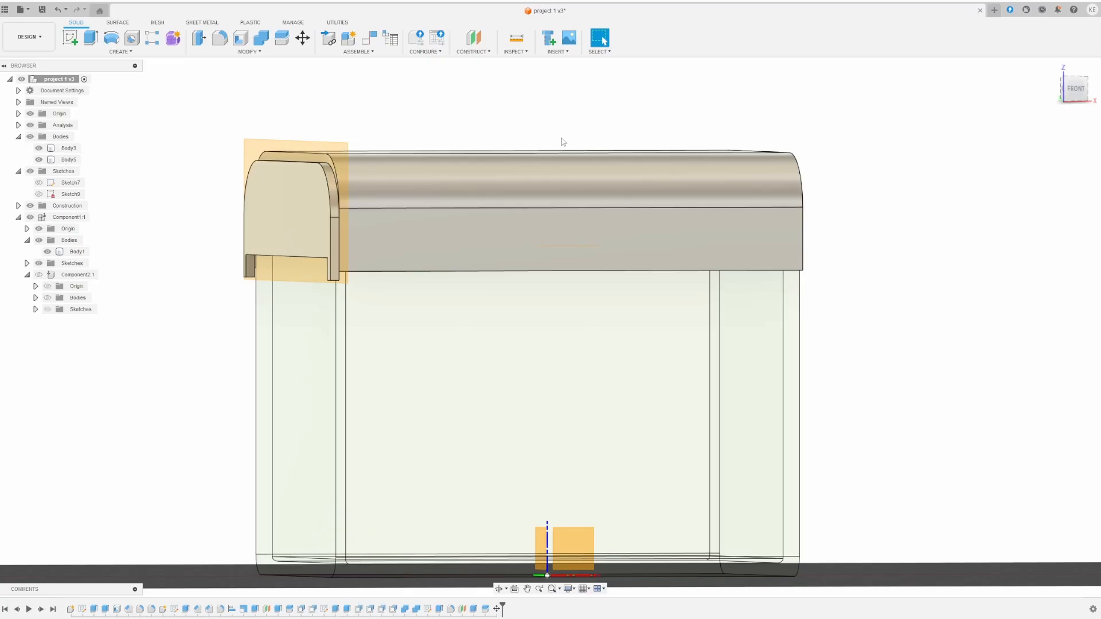
pyautogui.moveTo(516, 118)
pyautogui.keyDown('shift'); pyautogui.mouseDown(button='middle')
pyautogui.moveTo(508, 126)
pyautogui.moveTo(516, 120)
pyautogui.mouseUp(button='middle'); pyautogui.keyUp('shift')
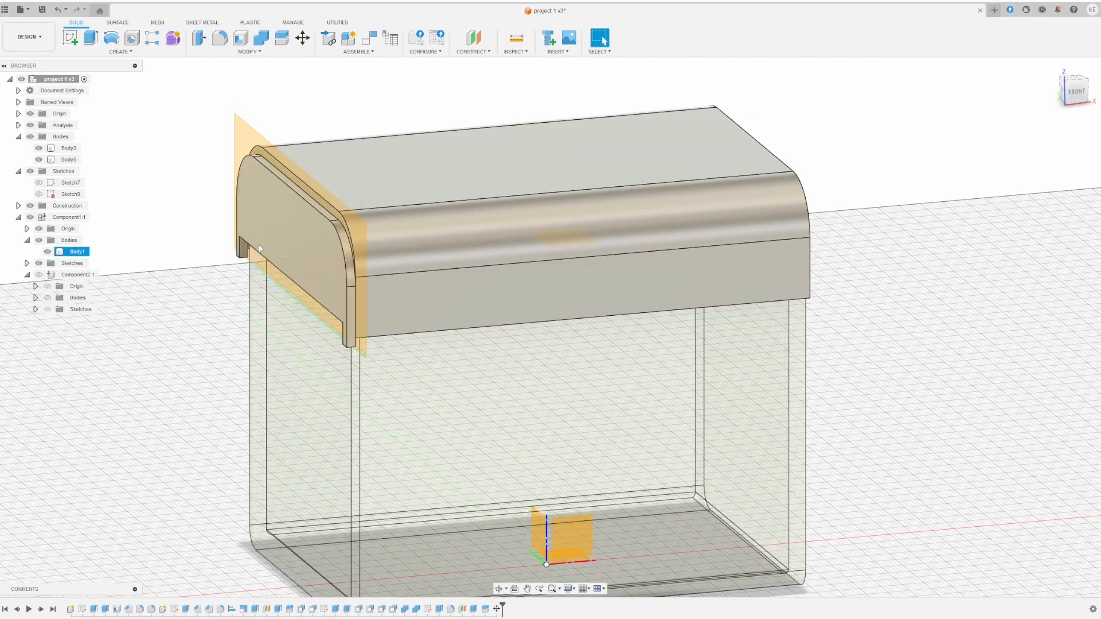
# - Cancel a trial mirror of Body5, then hide box Body1 and select the flange's front face
pyautogui.click(270, 52)
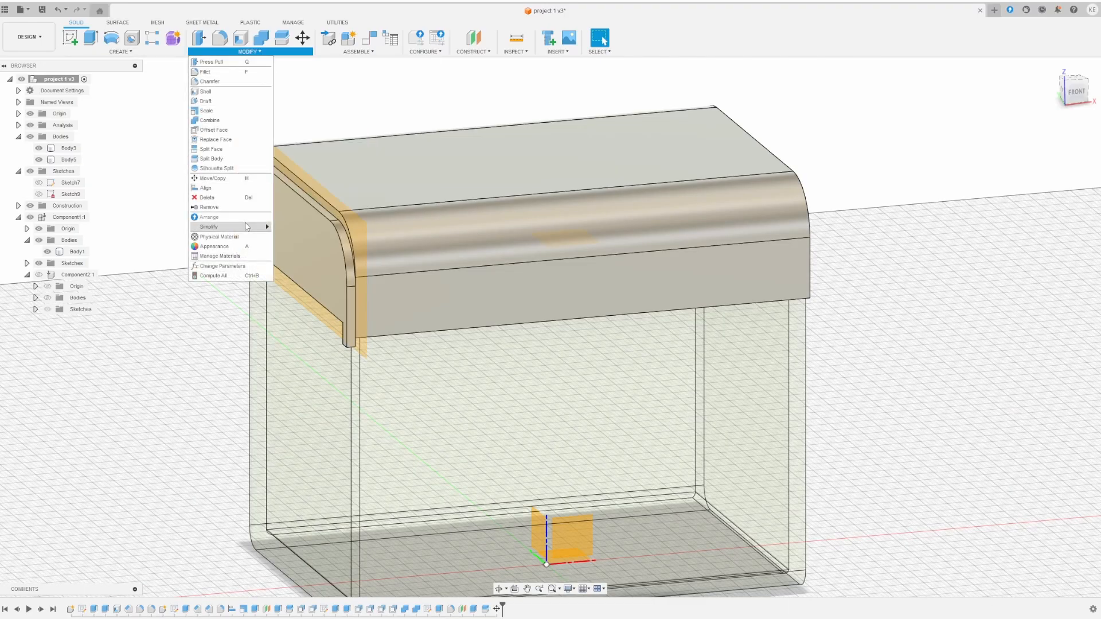
pyautogui.click(121, 52)
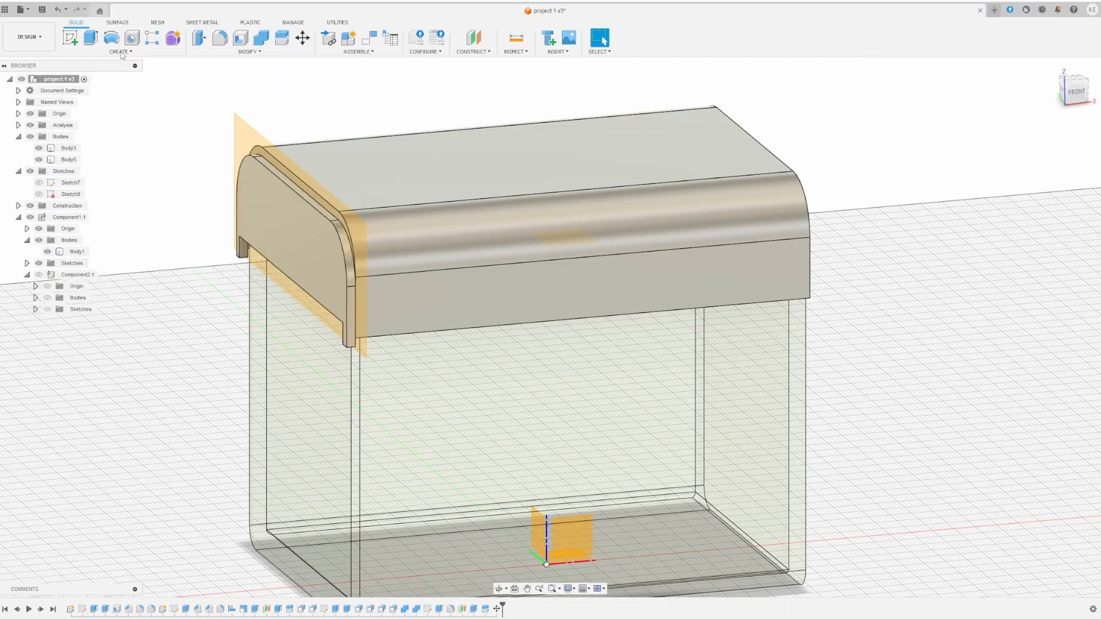
pyautogui.click(100, 262)
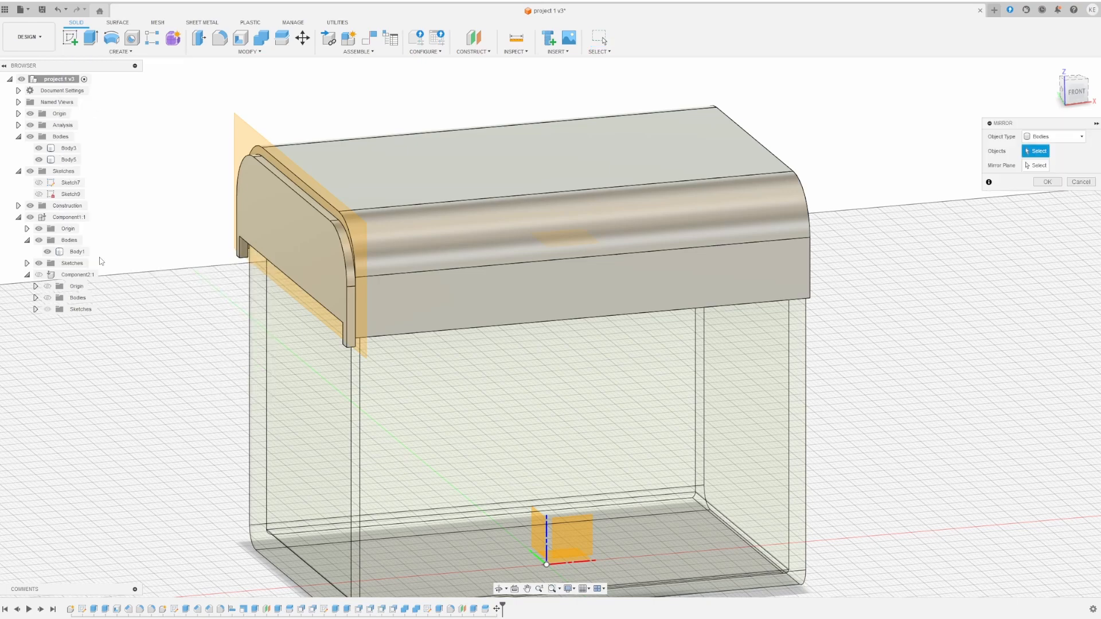
pyautogui.click(309, 219)
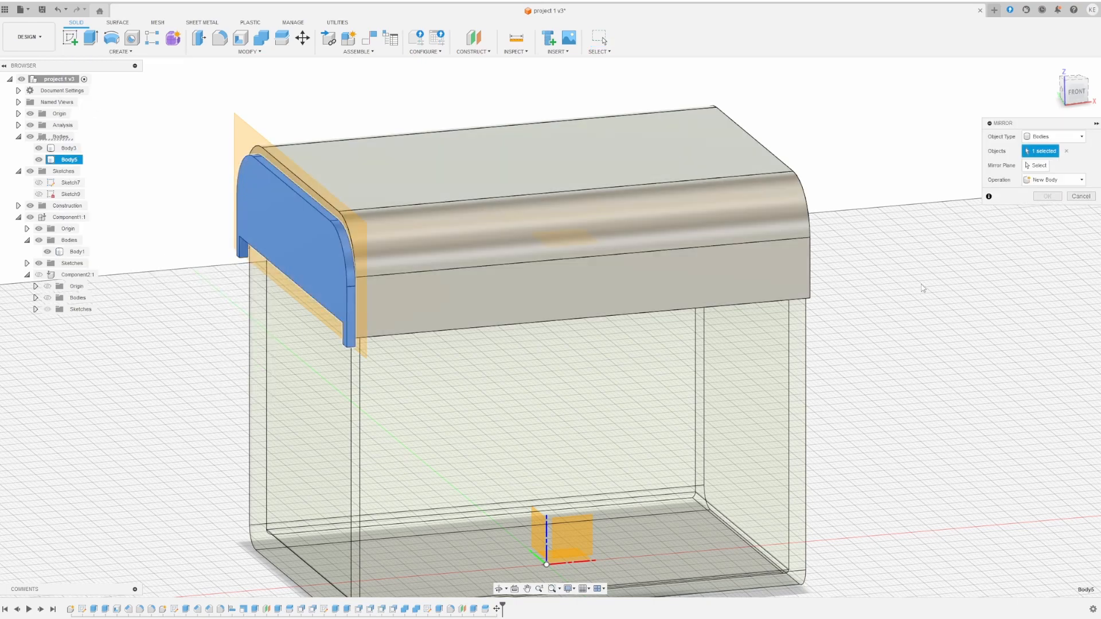
pyautogui.click(1039, 166)
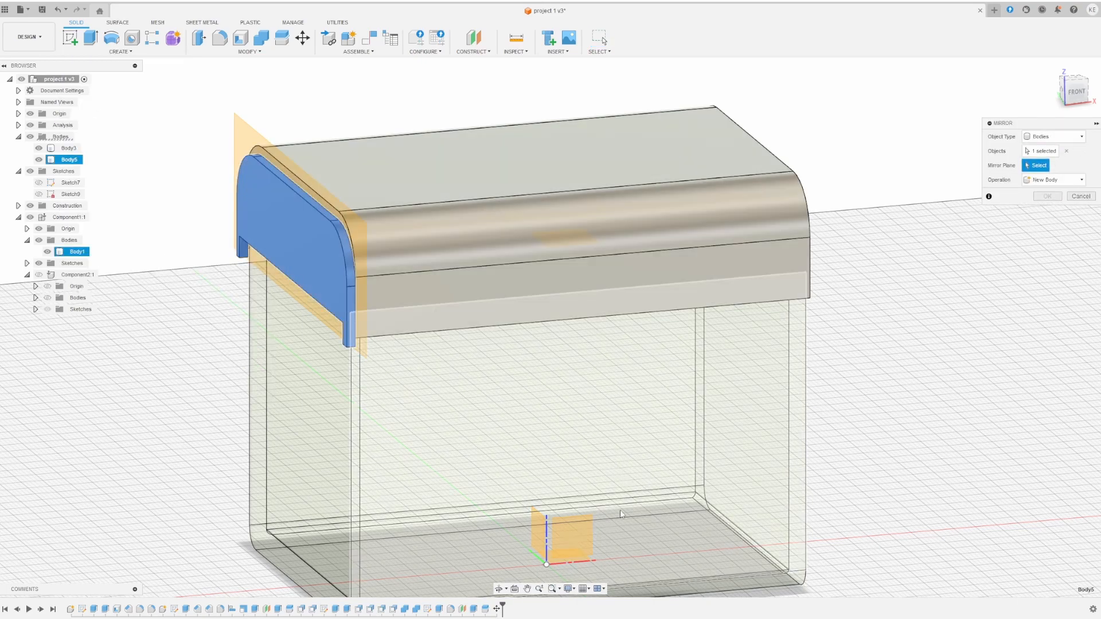
pyautogui.click(544, 528)
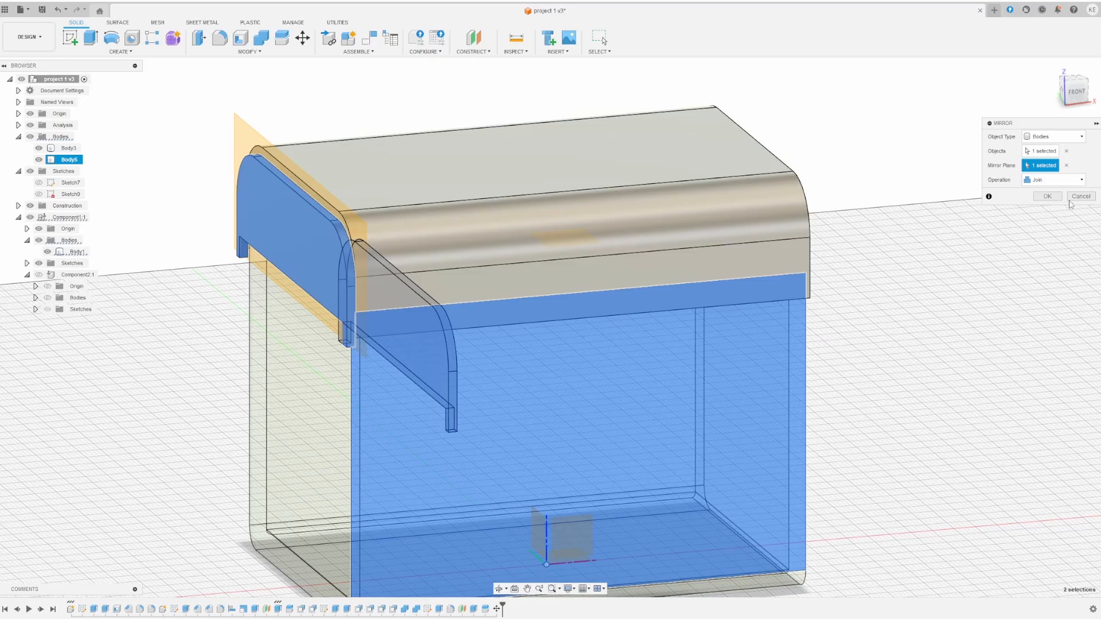
pyautogui.click(1072, 199)
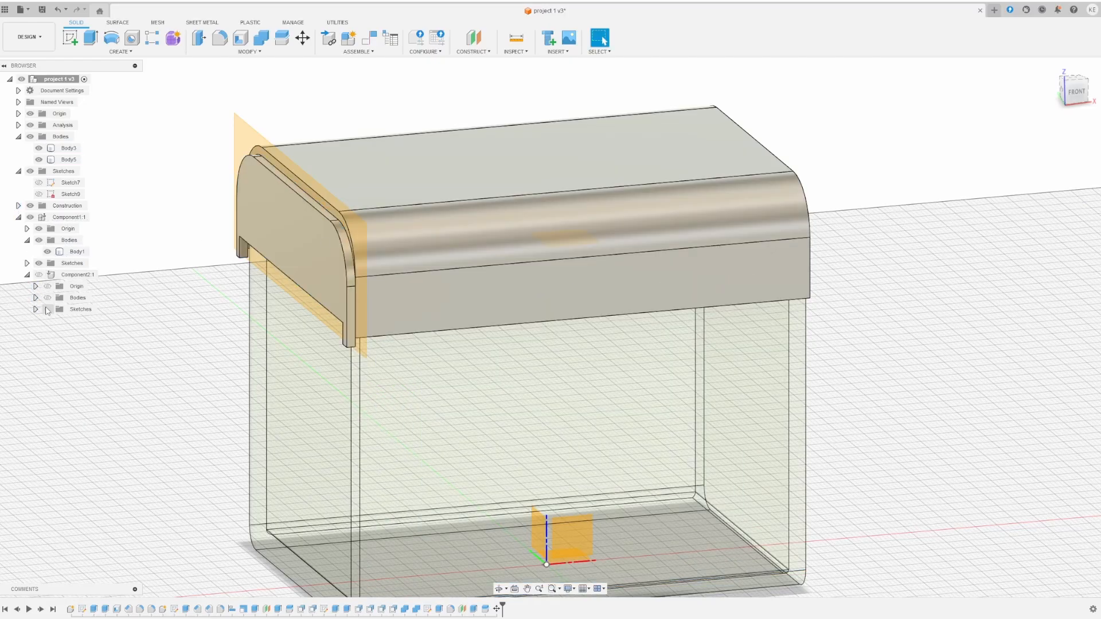
pyautogui.click(48, 251)
pyautogui.click(278, 210)
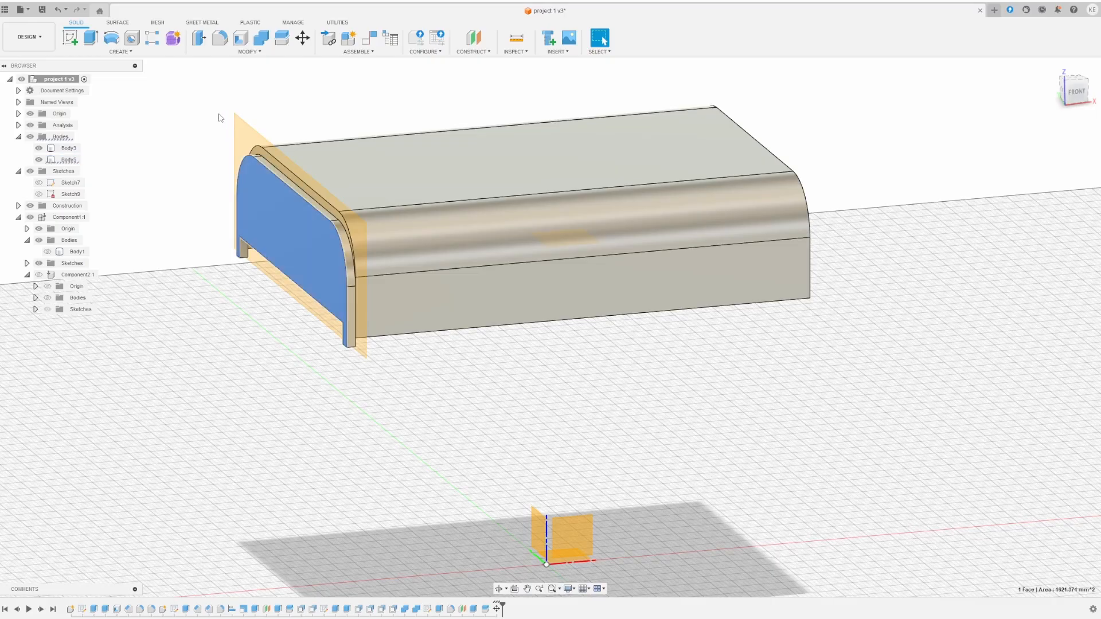
# - Mirror body Body5 across the central origin plane as a new body, Body6
pyautogui.press('m')
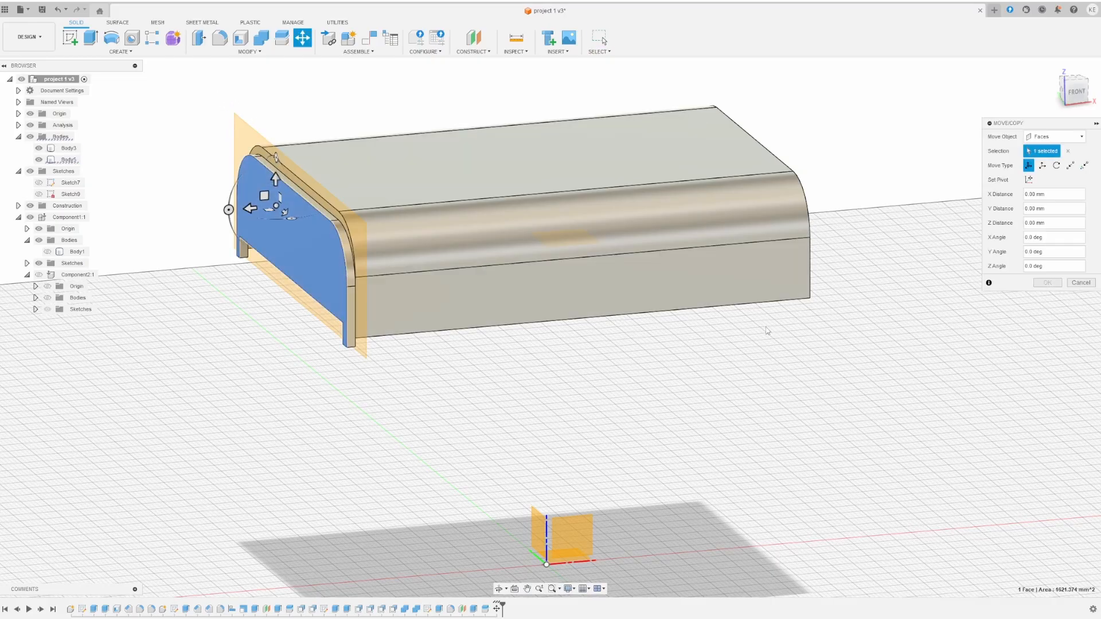
pyautogui.click(120, 52)
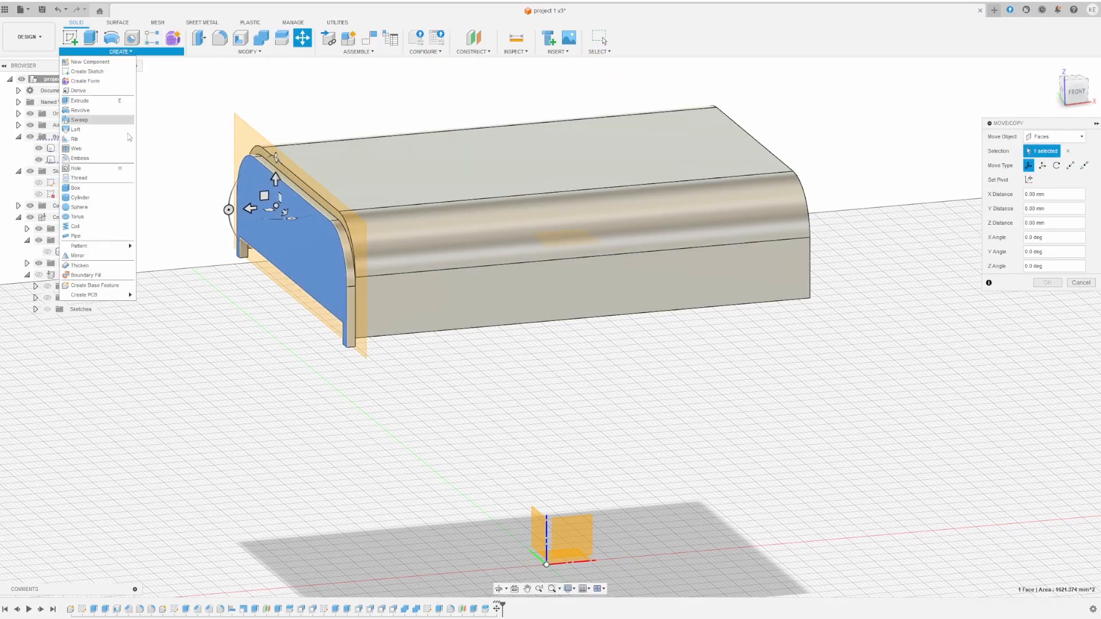
pyautogui.click(100, 257)
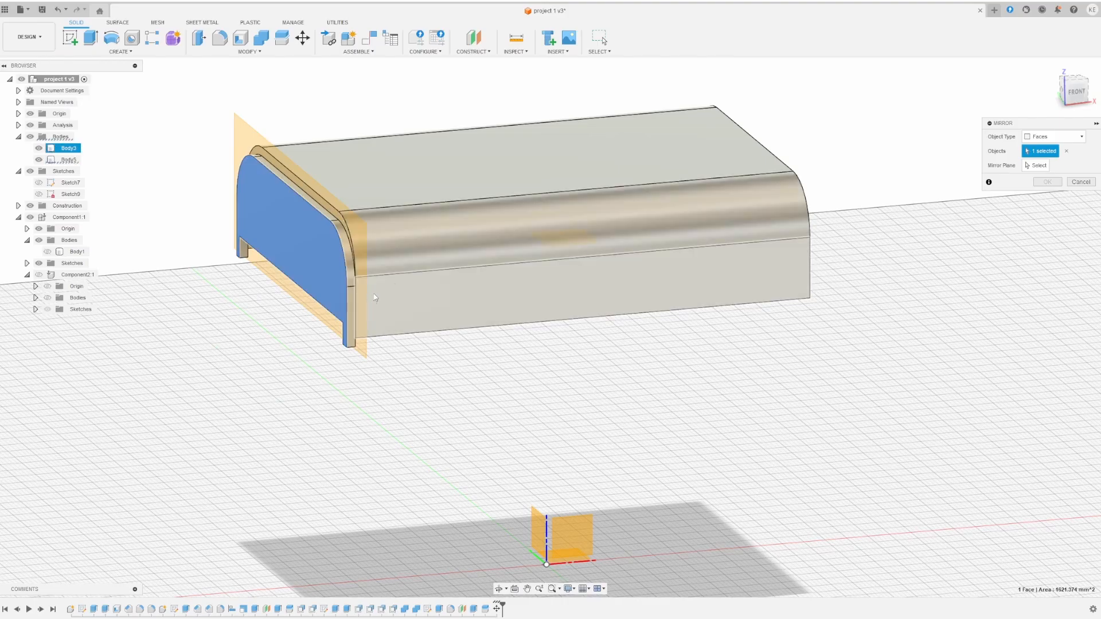
pyautogui.click(1055, 136)
pyautogui.click(1041, 151)
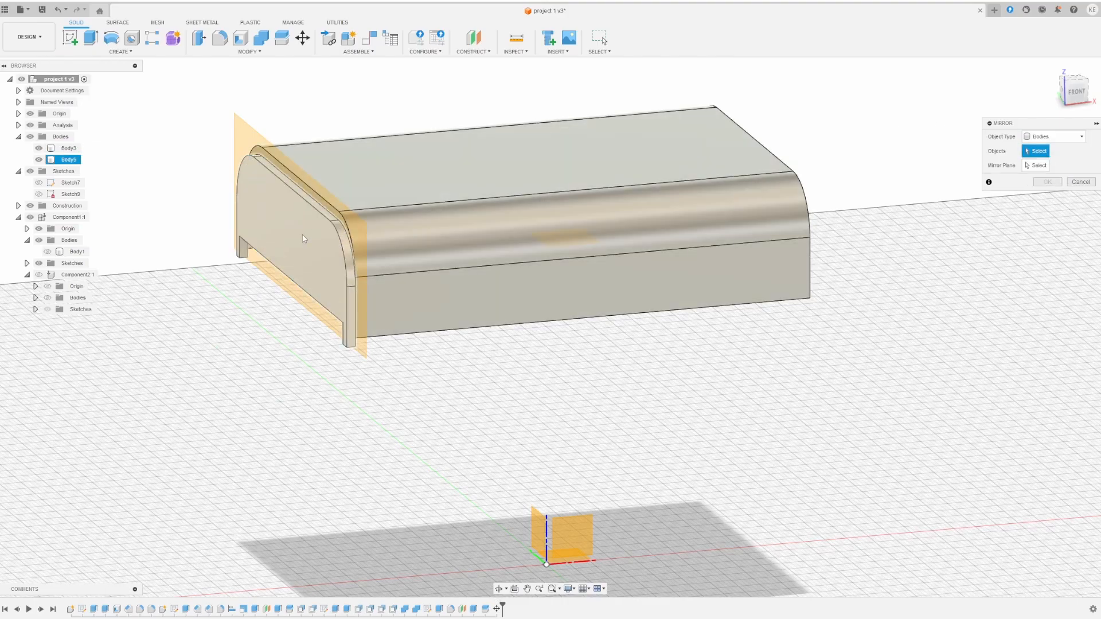
pyautogui.click(1037, 165)
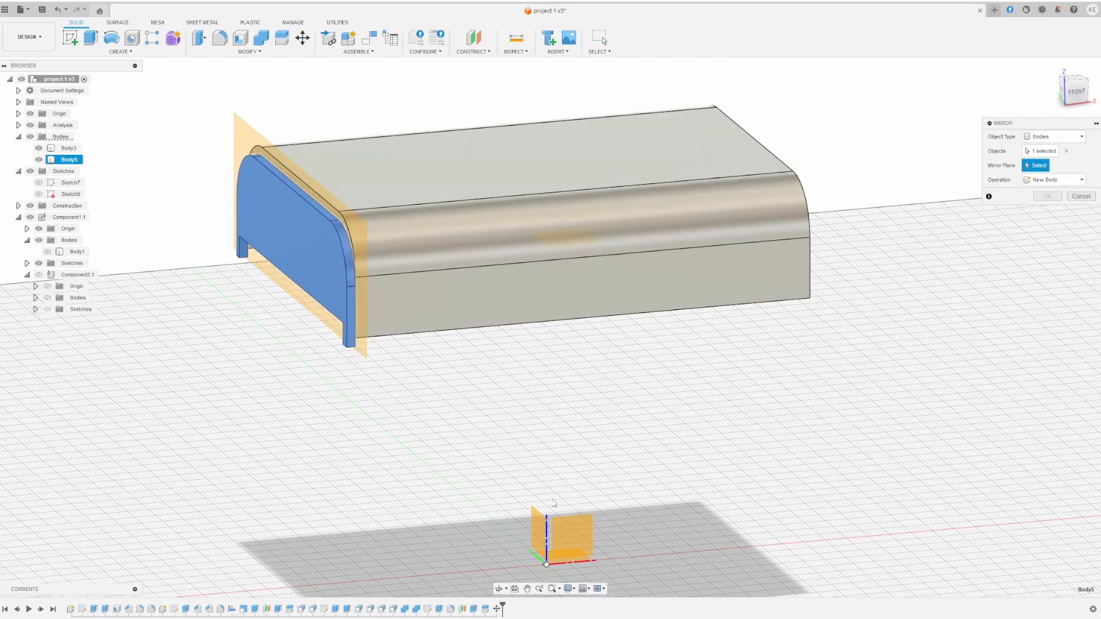
pyautogui.click(541, 536)
pyautogui.keyDown('shift'); pyautogui.moveTo(970, 322); pyautogui.dragTo(996, 246, button='middle'); pyautogui.keyUp('shift')
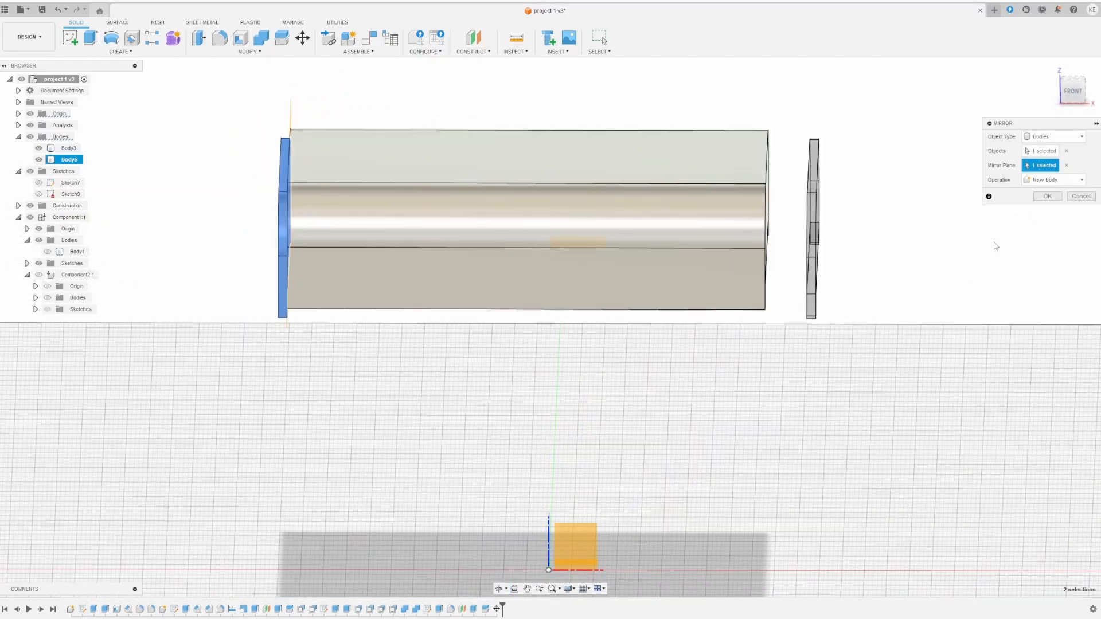
pyautogui.click(1043, 182)
pyautogui.click(1044, 181)
pyautogui.click(1045, 197)
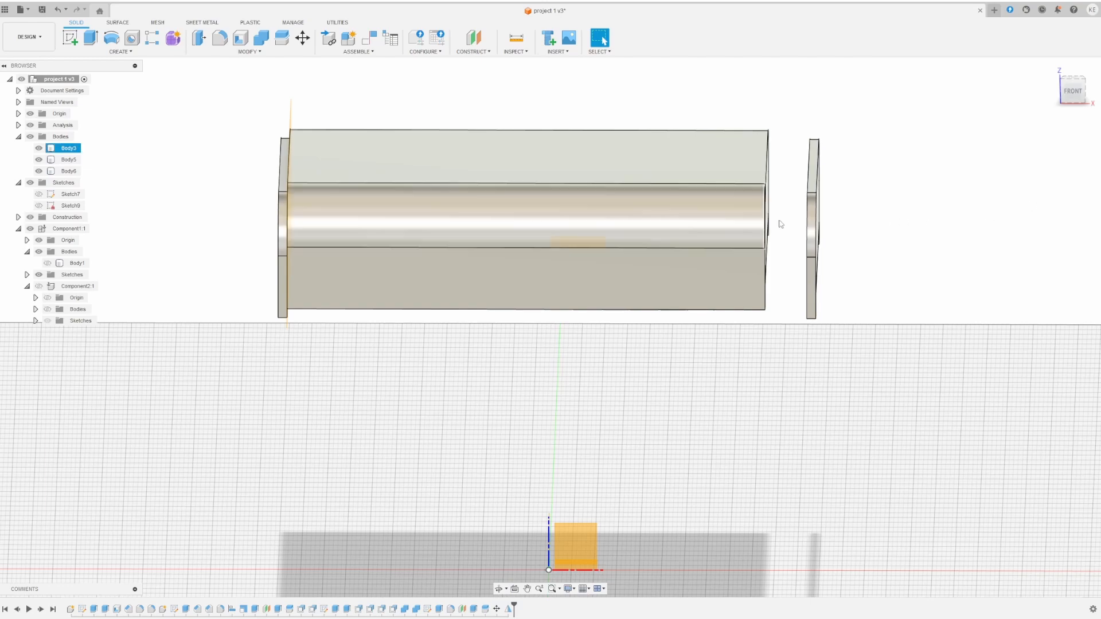
pyautogui.keyDown('shift'); pyautogui.moveTo(781, 224); pyautogui.dragTo(817, 214, button='middle'); pyautogui.keyUp('shift')
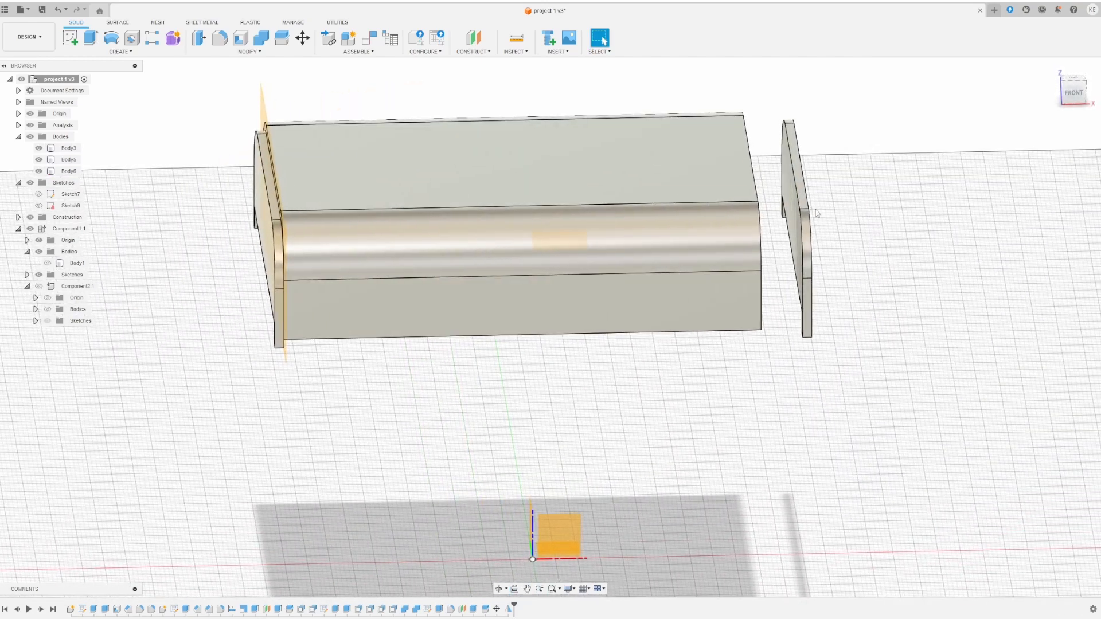
# - Seat the mirrored flange Body6 flush against the lid's far end and unhide box Body1
pyautogui.click(804, 204)
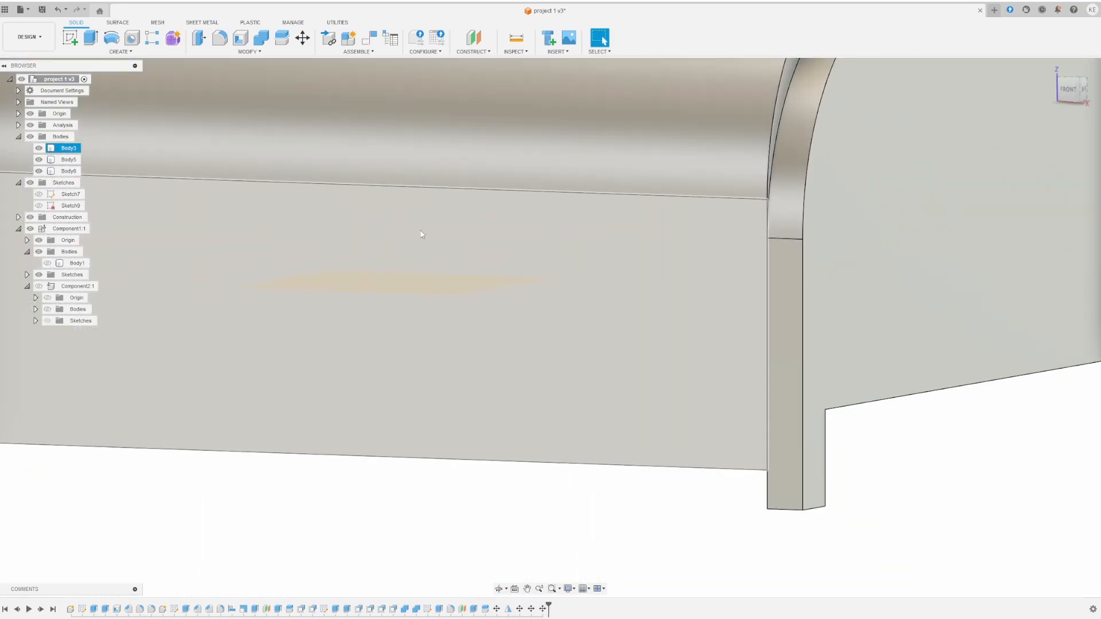
pyautogui.scroll(-4, 423, 233)
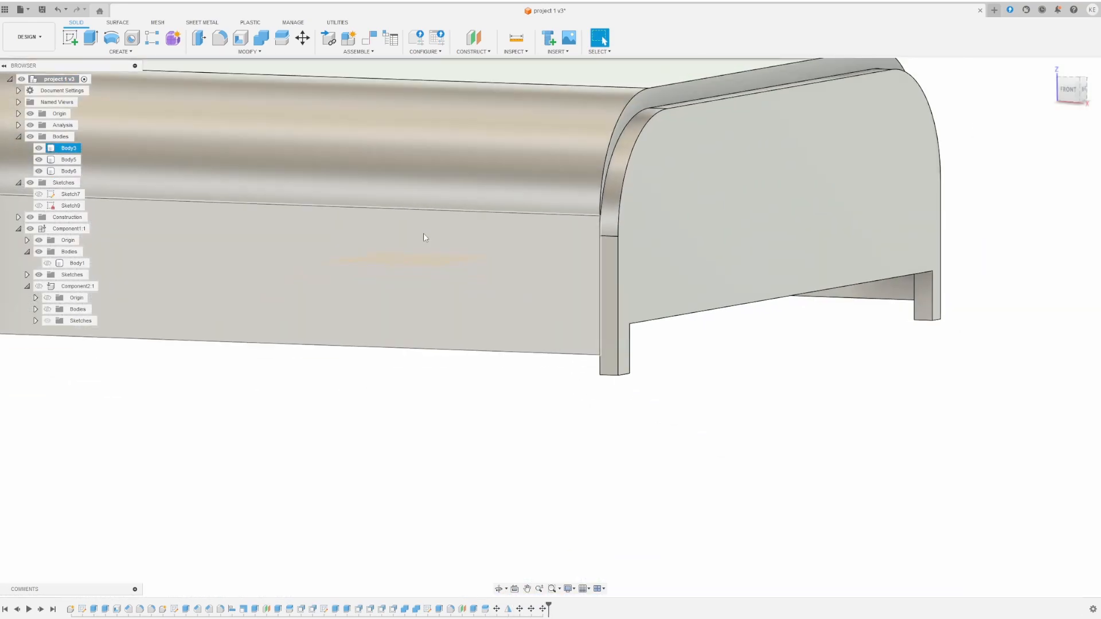
pyautogui.scroll(-2, 418, 259)
pyautogui.moveTo(418, 261)
pyautogui.keyDown('shift'); pyautogui.mouseDown(button='middle')
pyautogui.moveTo(467, 266)
pyautogui.moveTo(413, 275)
pyautogui.moveTo(438, 275)
pyautogui.moveTo(364, 258)
pyautogui.moveTo(420, 265)
pyautogui.mouseUp(button='middle'); pyautogui.keyUp('shift')
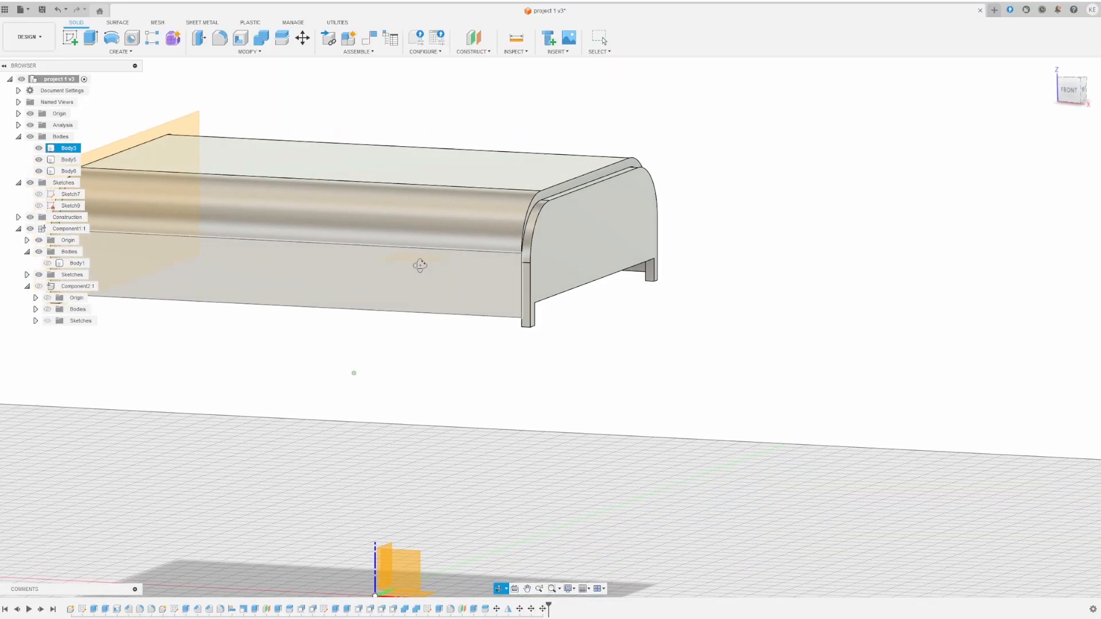
pyautogui.click(47, 264)
pyautogui.keyDown('shift'); pyautogui.moveTo(439, 223); pyautogui.dragTo(399, 219, button='middle'); pyautogui.keyUp('shift')
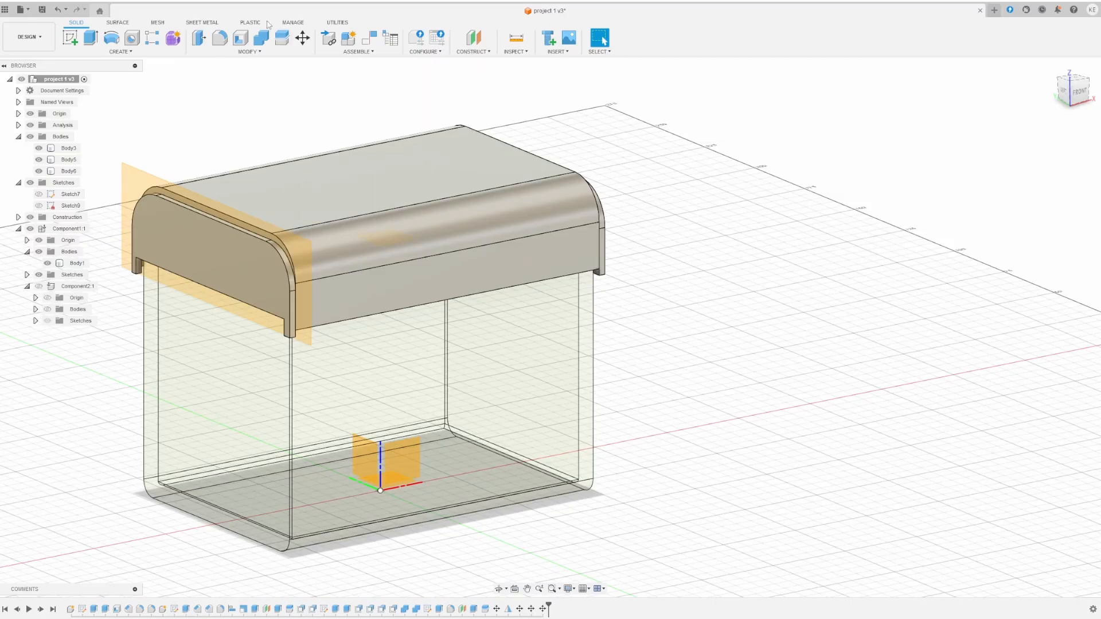
# - Join the front flange Body5 into the lid Body3 with Combine
pyautogui.click(263, 38)
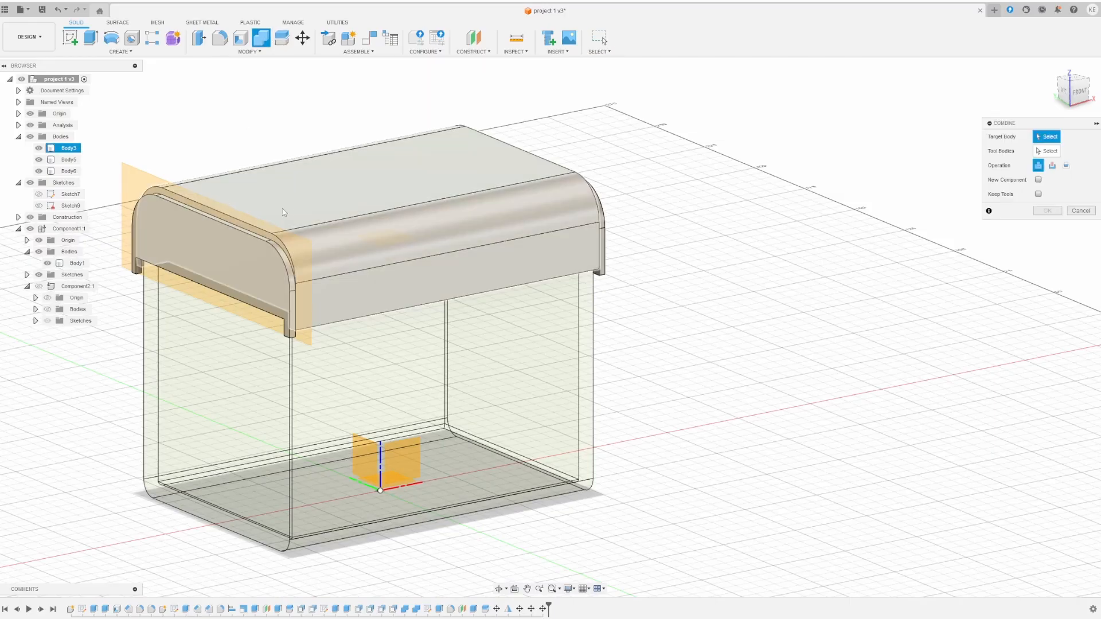
pyautogui.click(292, 209)
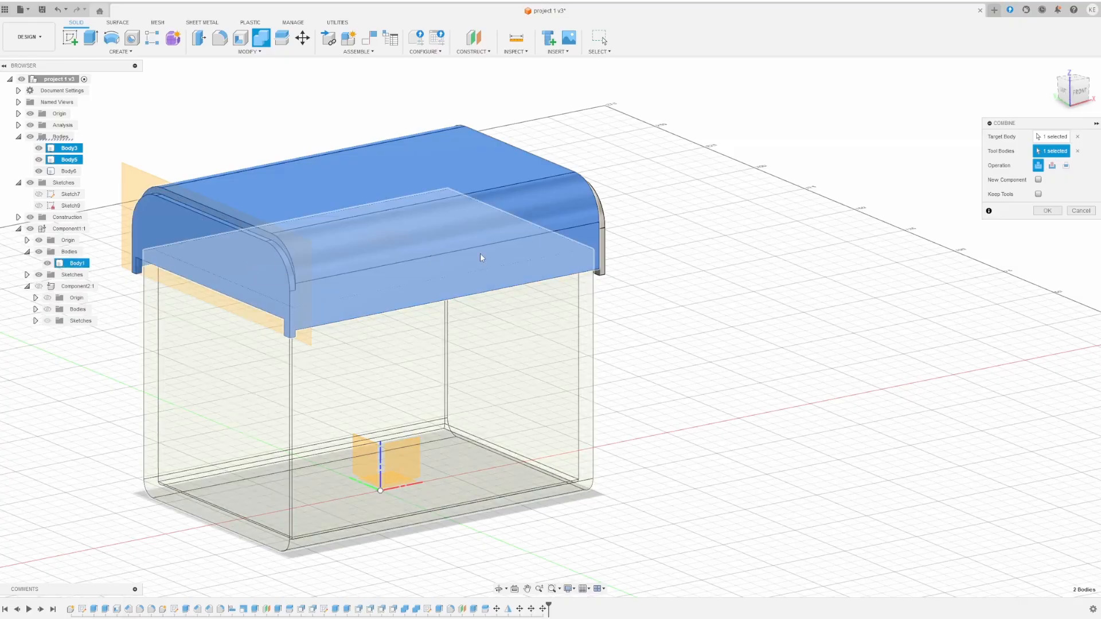
pyautogui.click(479, 253)
pyautogui.click(1046, 211)
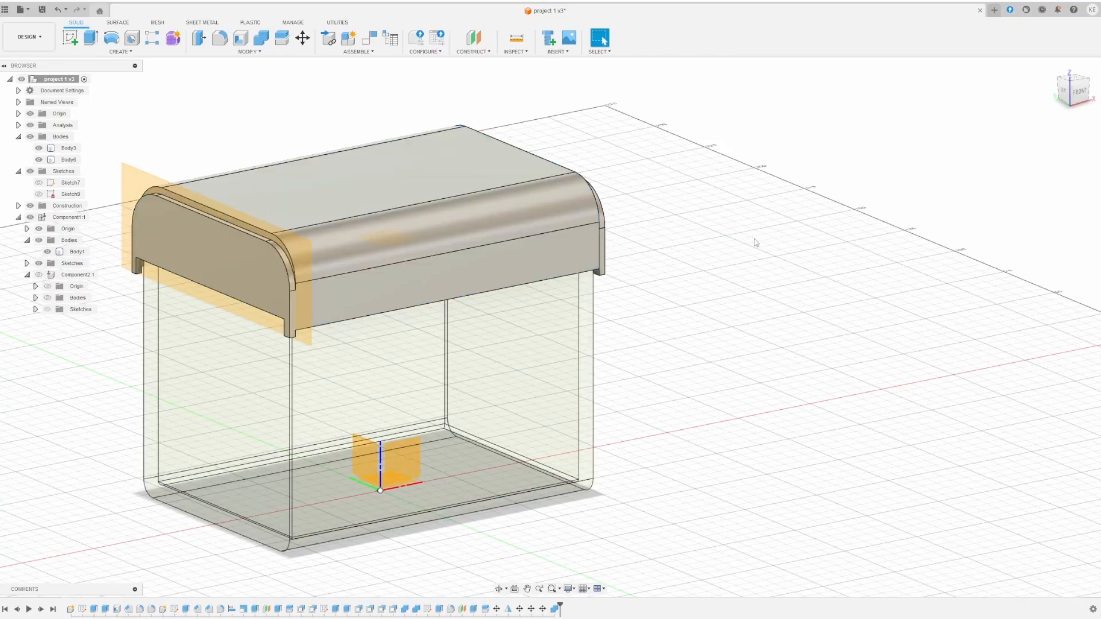
pyautogui.keyDown('shift'); pyautogui.moveTo(756, 243); pyautogui.dragTo(646, 246, button='middle'); pyautogui.keyUp('shift')
# - Join the other flange Body6 into the lid Body3 with Combine
pyautogui.click(261, 37)
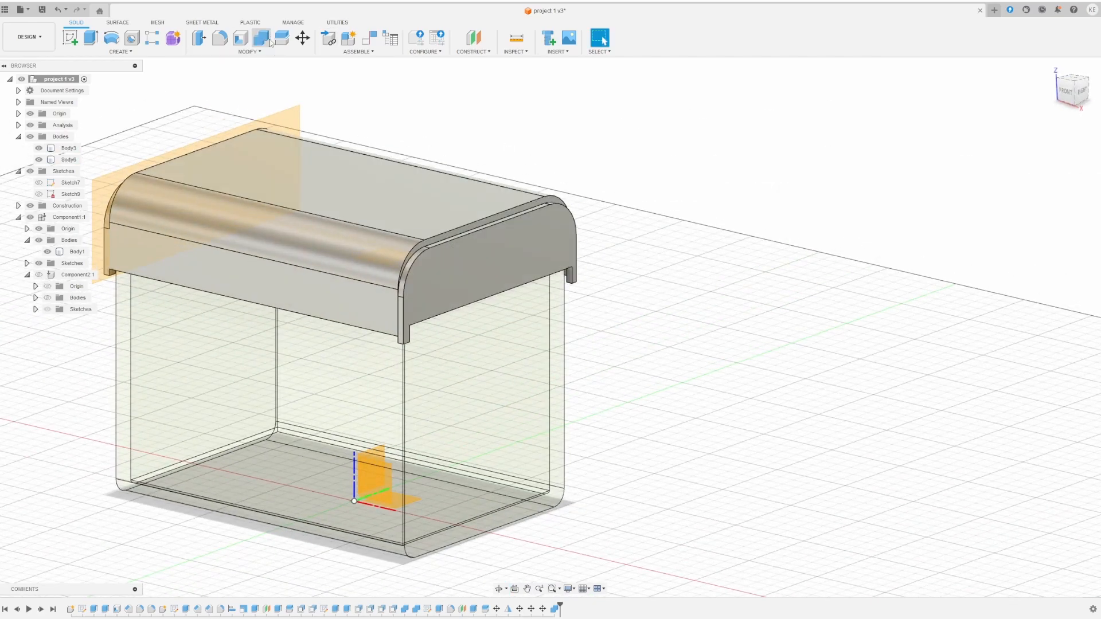
pyautogui.click(440, 212)
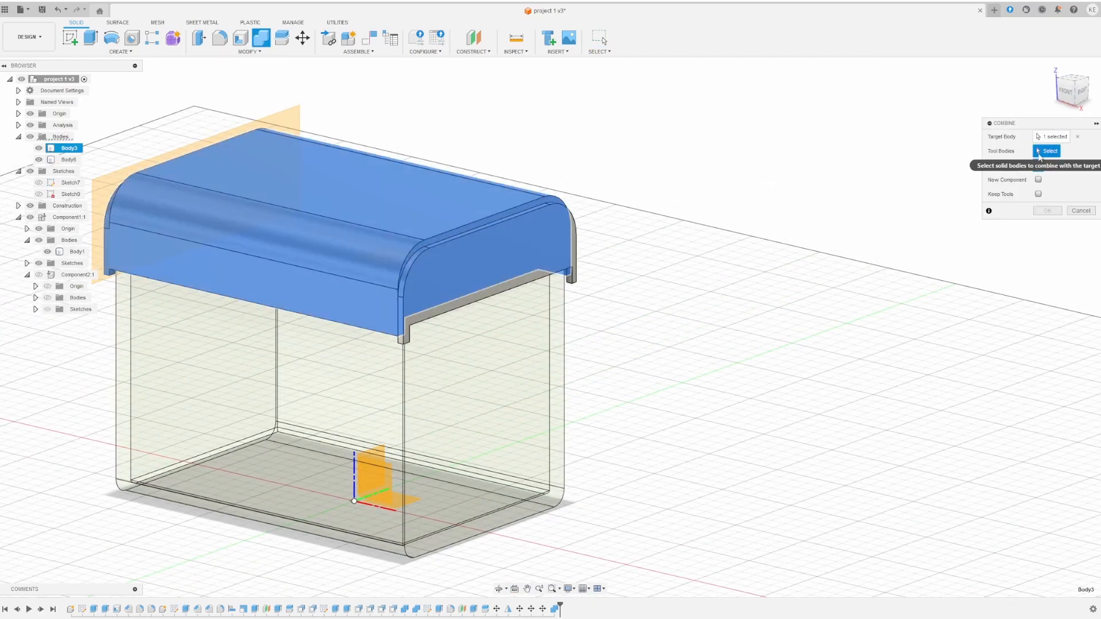
pyautogui.click(469, 265)
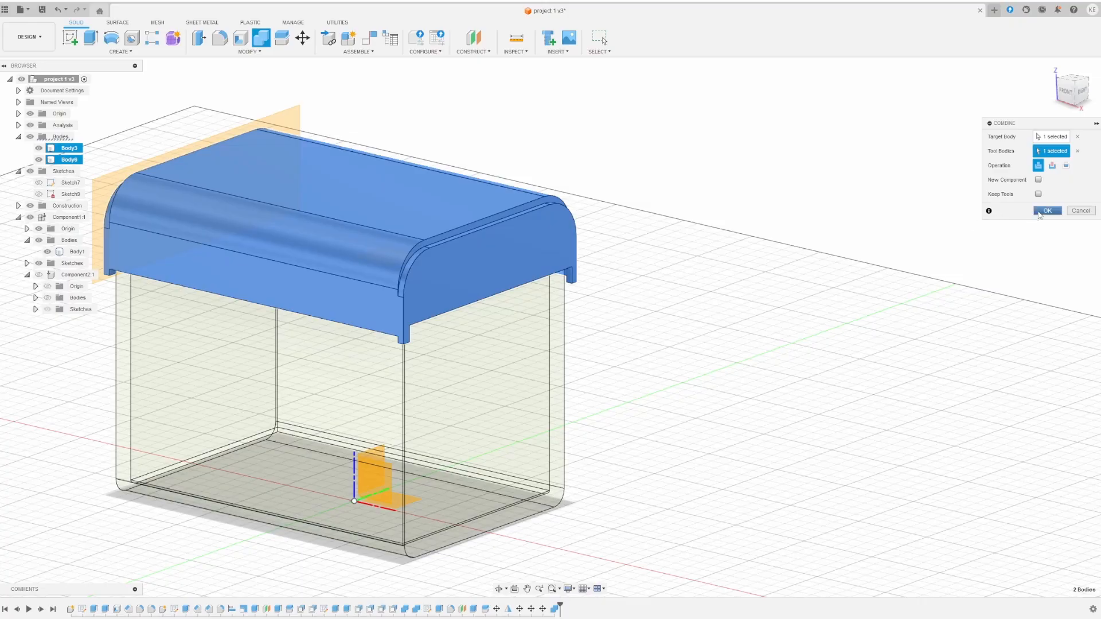
pyautogui.click(1047, 212)
# - Move the combined lid Body3 up 35 mm along Z above the box
pyautogui.keyDown('shift'); pyautogui.moveTo(613, 302); pyautogui.dragTo(634, 292, button='middle'); pyautogui.keyUp('shift')
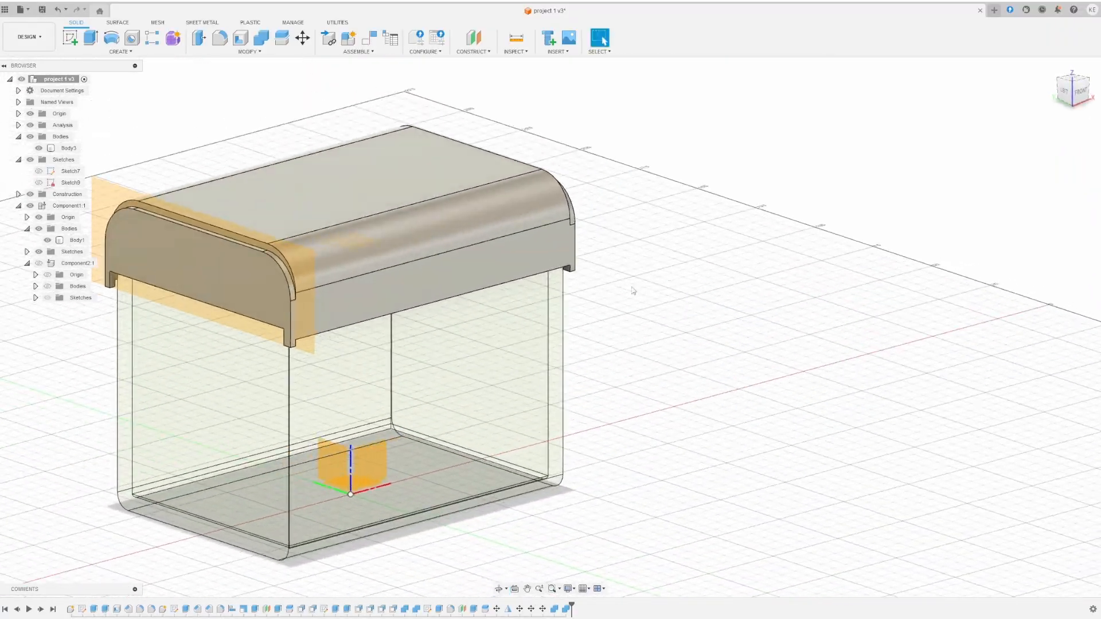
pyautogui.click(303, 37)
pyautogui.click(356, 185)
pyautogui.moveTo(339, 201); pyautogui.dragTo(339, 82)
pyautogui.keyDown('shift'); pyautogui.moveTo(534, 359); pyautogui.dragTo(476, 344, button='middle'); pyautogui.keyUp('shift')
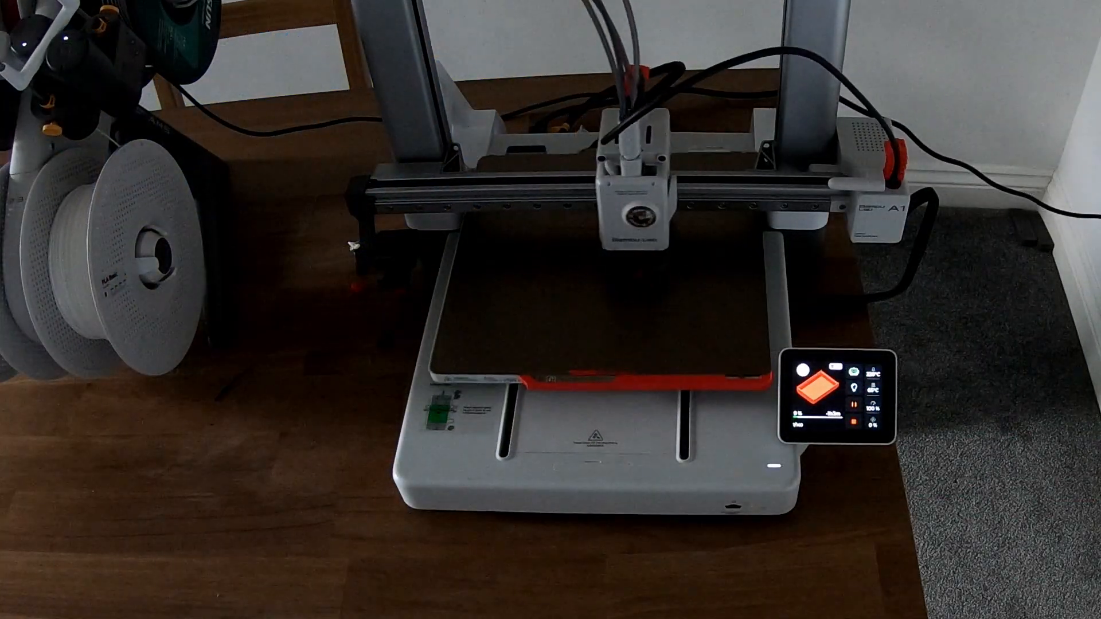